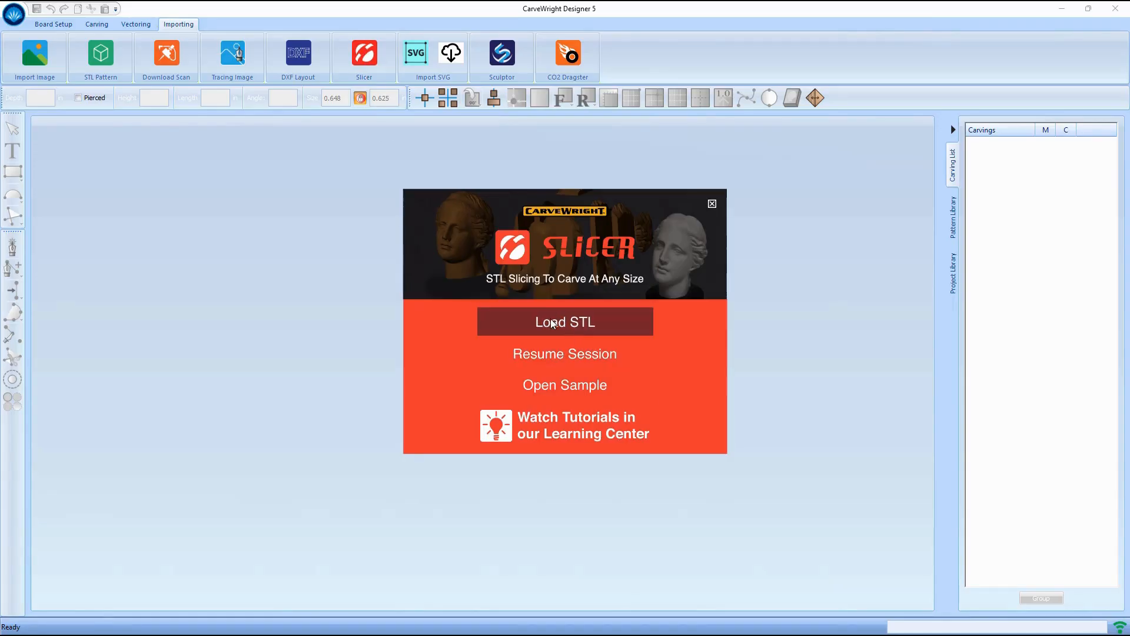
# - Load the NapoleonBustSolid.stl model into the slicer
pyautogui.click(552, 318)
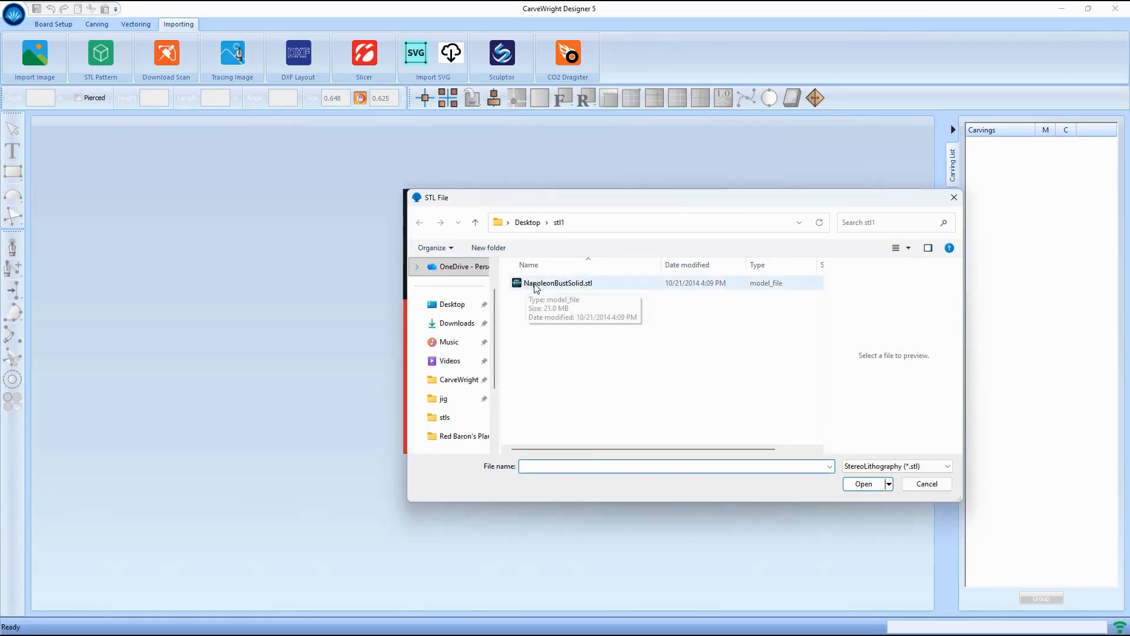
pyautogui.click(542, 285)
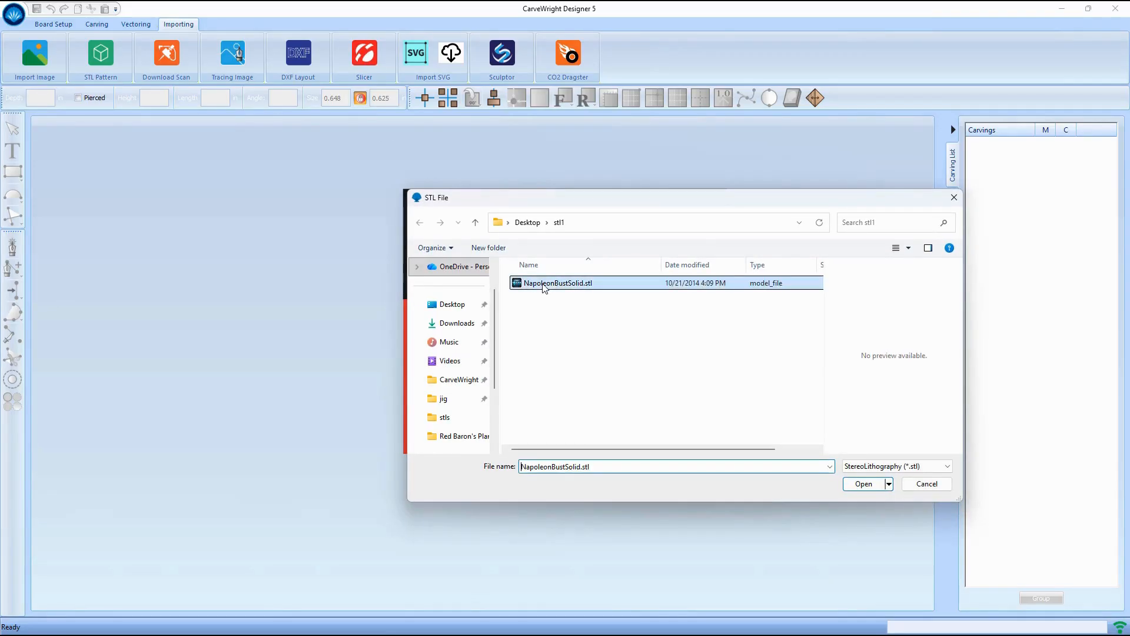
pyautogui.click(872, 487)
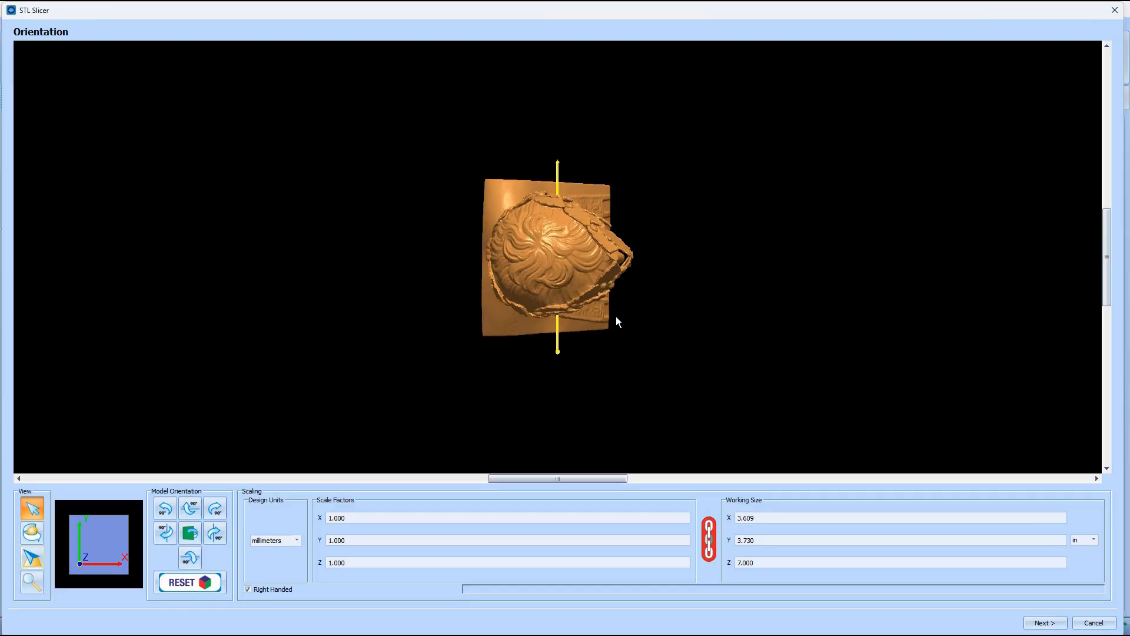
# - Rotate the bust model 90° about the X axis so that it stands upright along Y
pyautogui.scroll(2, 621, 268)
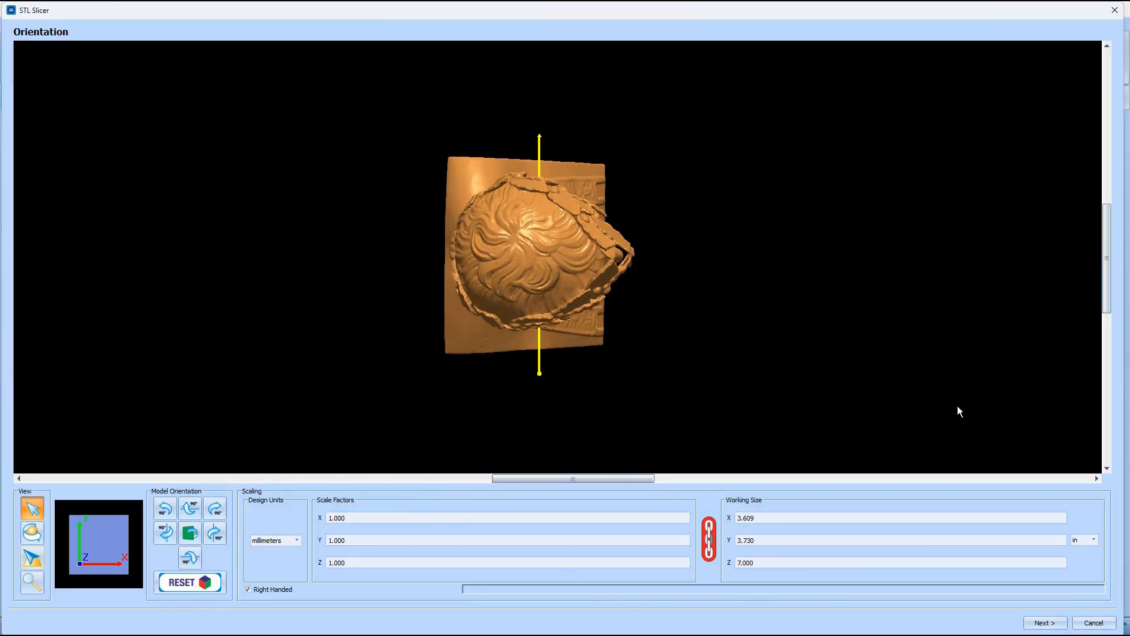
pyautogui.moveTo(570, 344); pyautogui.dragTo(465, 364)
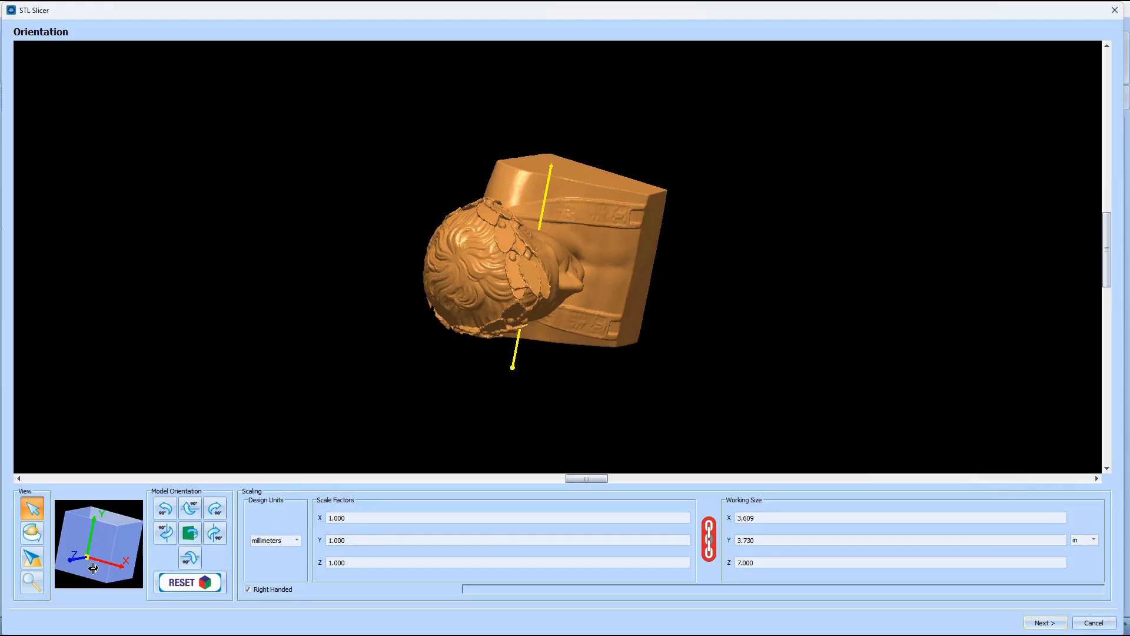
pyautogui.moveTo(88, 578); pyautogui.dragTo(94, 539)
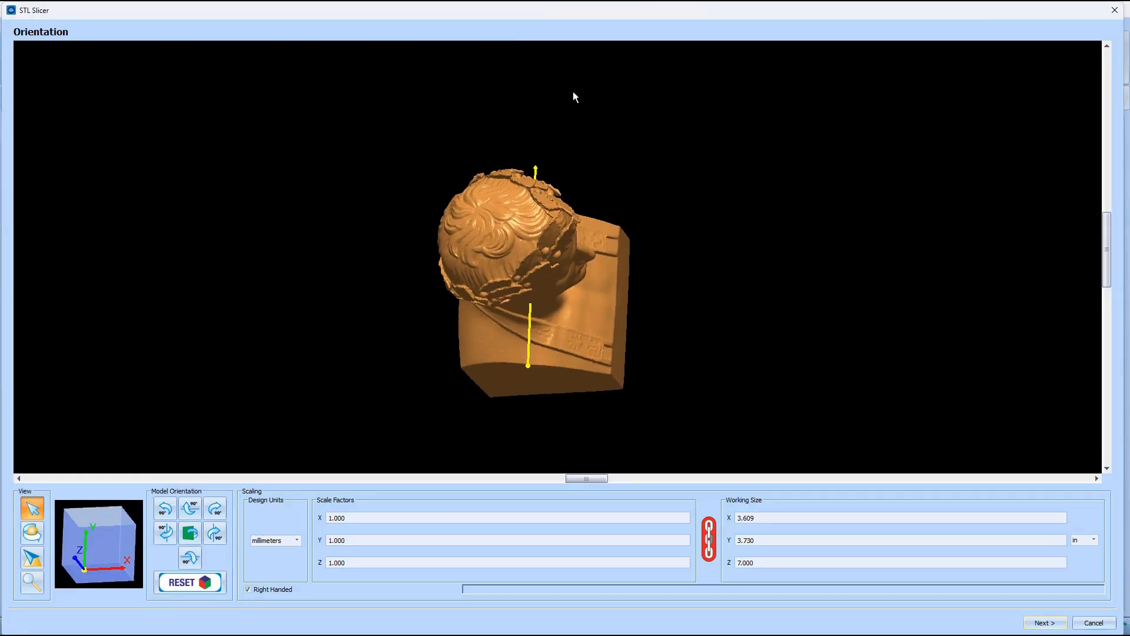
pyautogui.moveTo(516, 215); pyautogui.dragTo(520, 174)
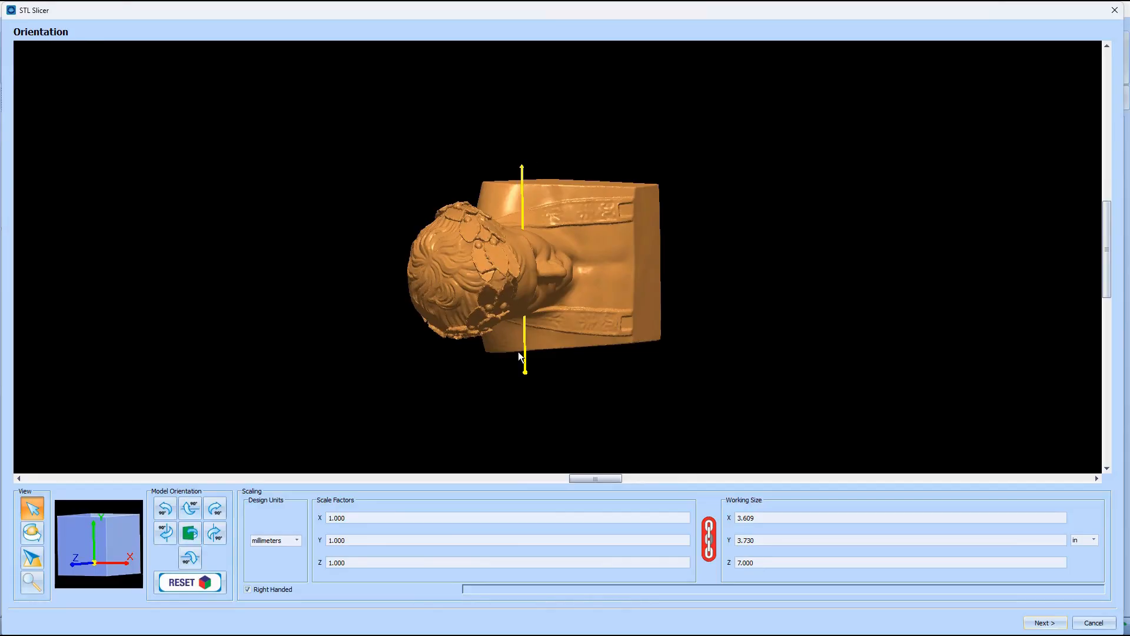
pyautogui.click(190, 507)
pyautogui.scroll(-6, 526, 248)
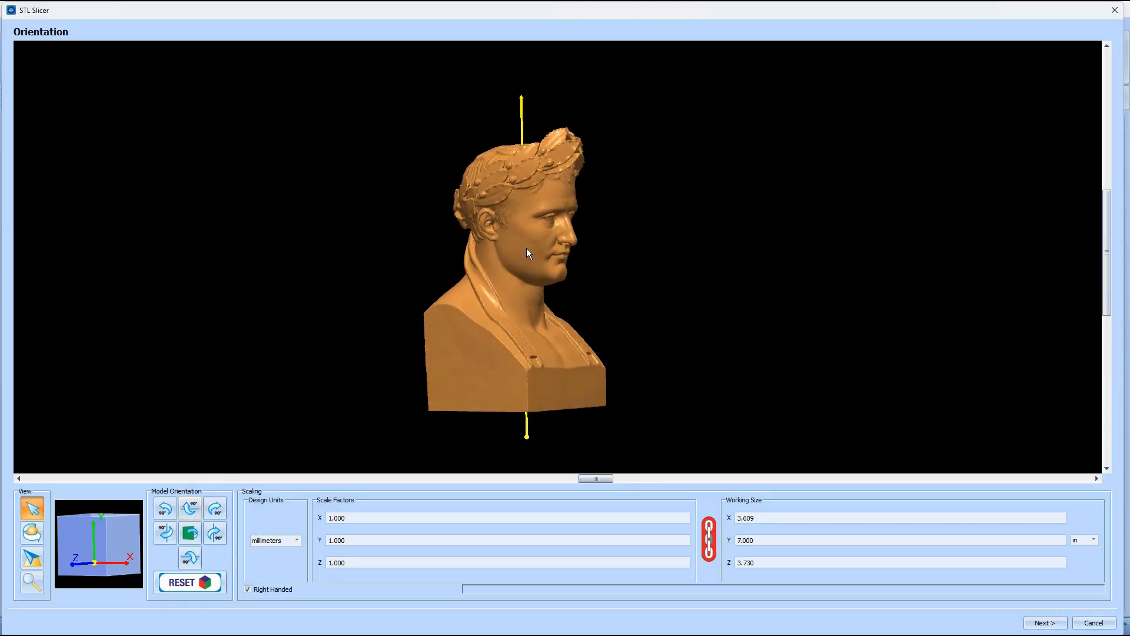
# - Check the upright bust from the front and side, and proceed to the slicing stage
pyautogui.moveTo(622, 252); pyautogui.dragTo(599, 288)
pyautogui.scroll(5, 552, 233)
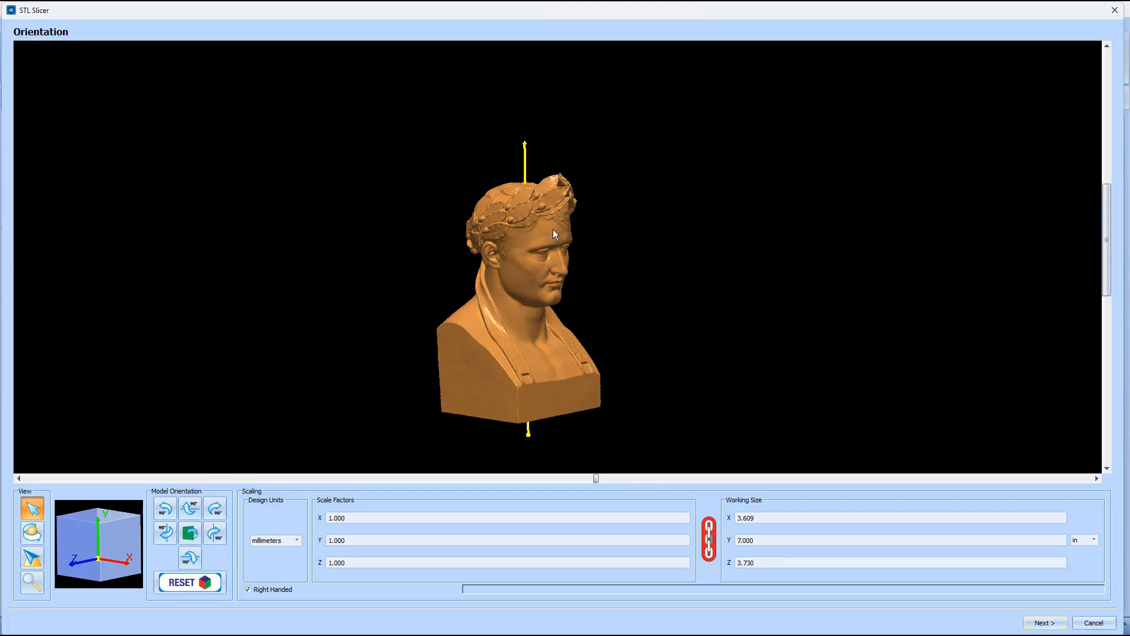
pyautogui.moveTo(553, 229); pyautogui.dragTo(417, 335)
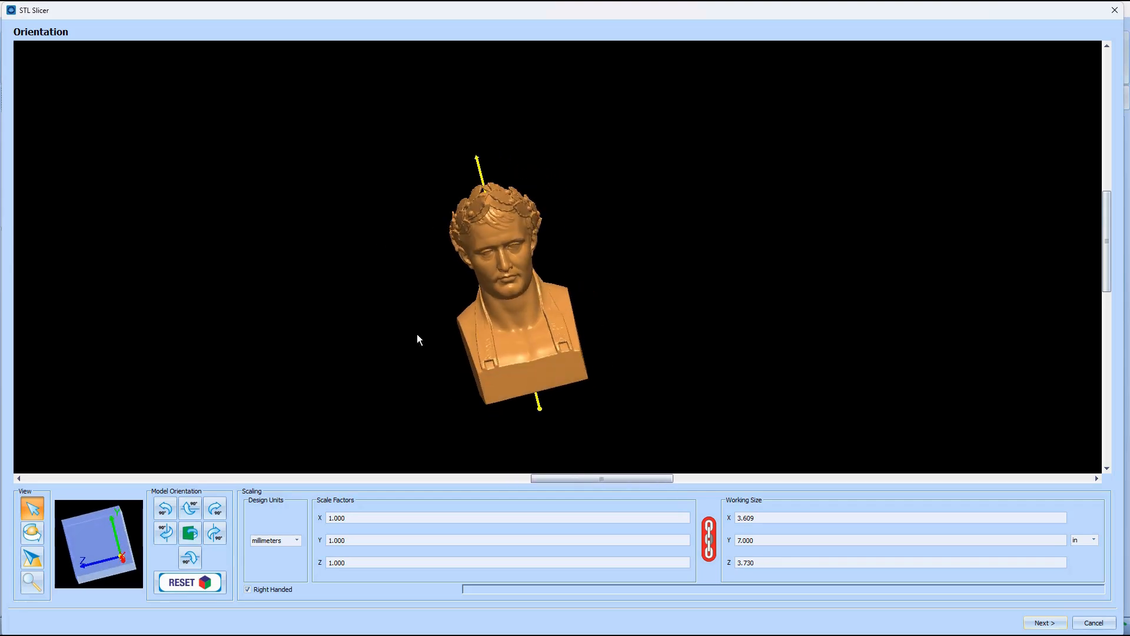
pyautogui.scroll(-2, 418, 335)
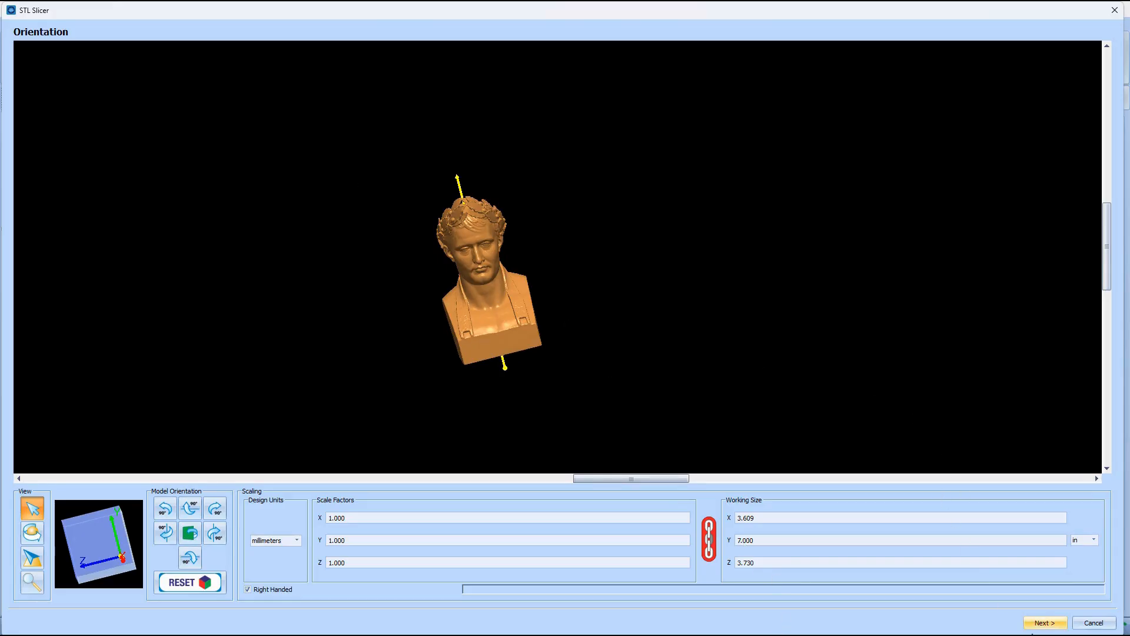
pyautogui.click(1043, 623)
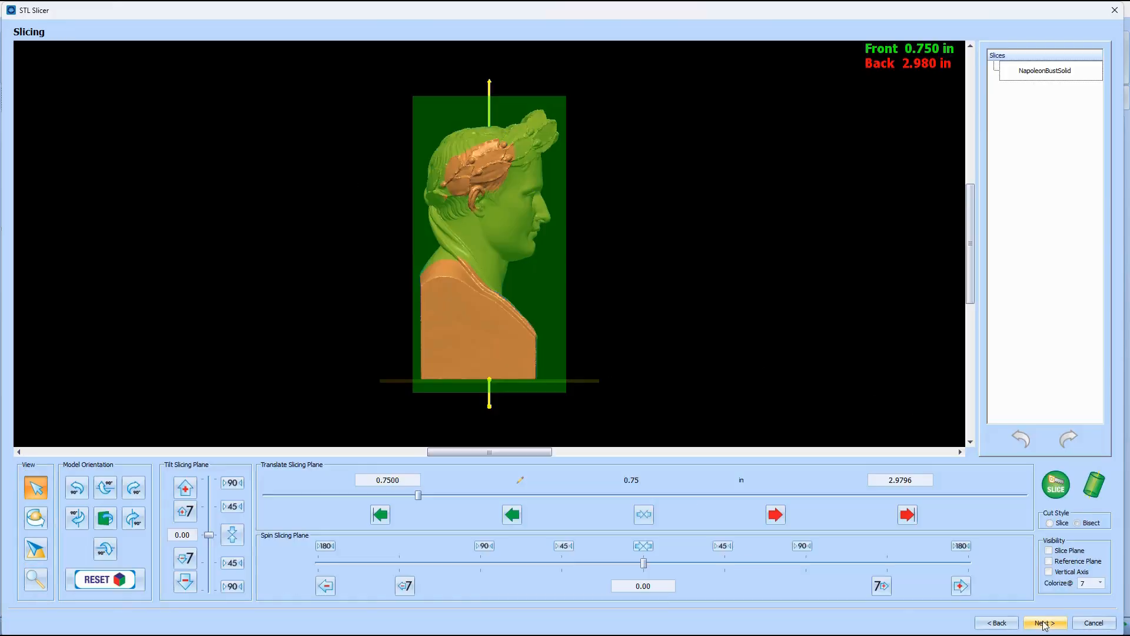
# - Change the cut style for the whole bust to Bisect
pyautogui.scroll(-3, 475, 247)
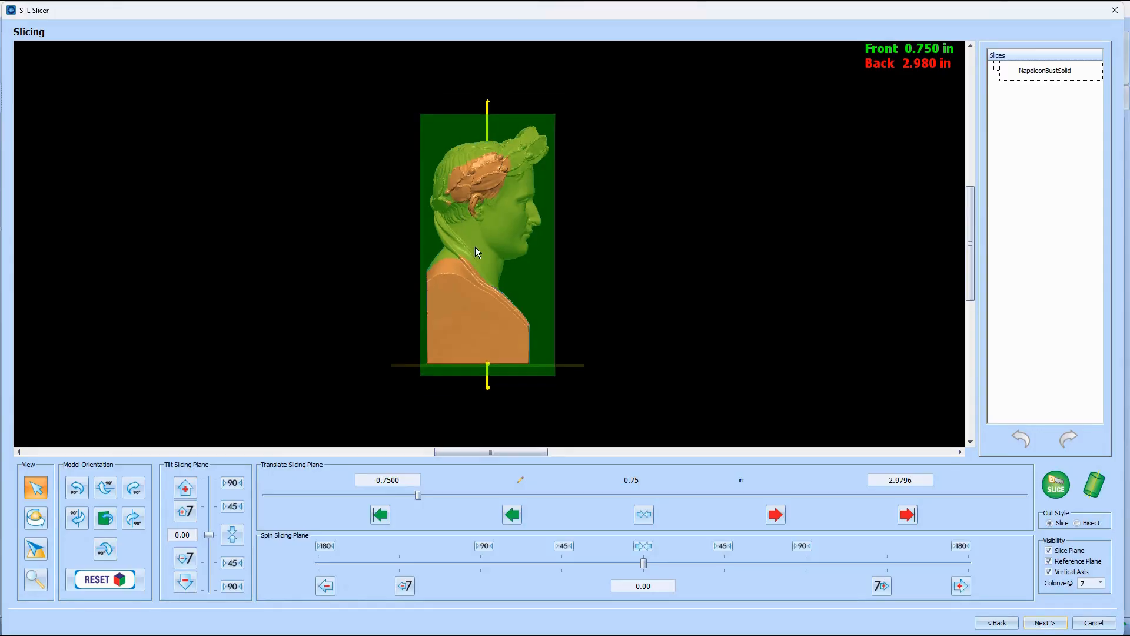
pyautogui.scroll(1, 510, 201)
pyautogui.moveTo(528, 199); pyautogui.dragTo(247, 227, button='middle')
pyautogui.moveTo(369, 227); pyautogui.dragTo(529, 259, button='middle')
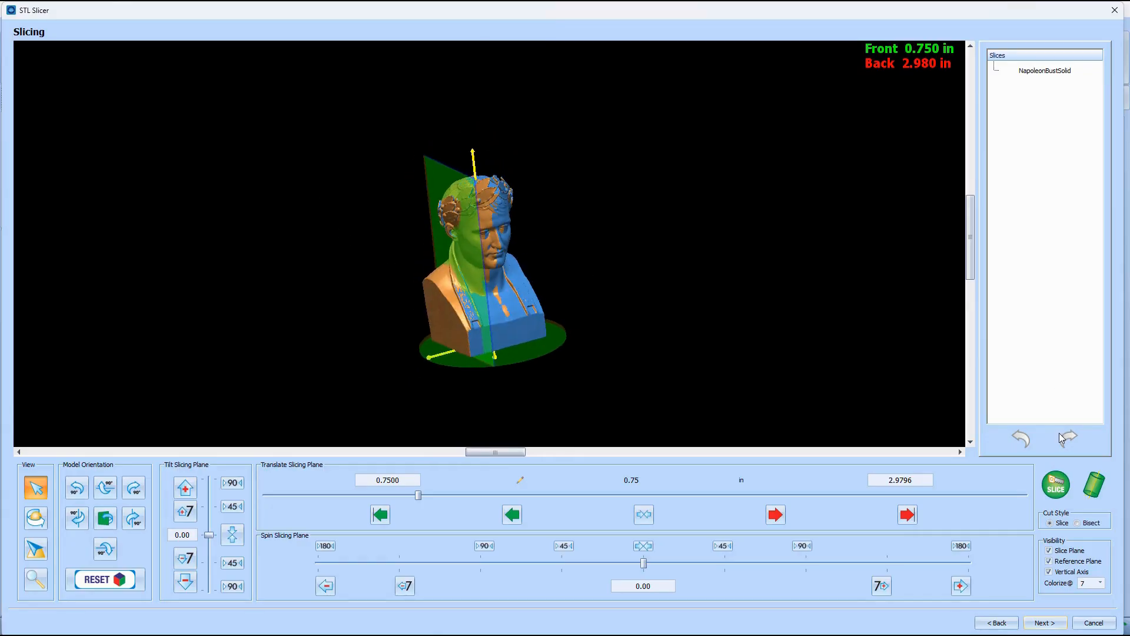
pyautogui.click(1077, 523)
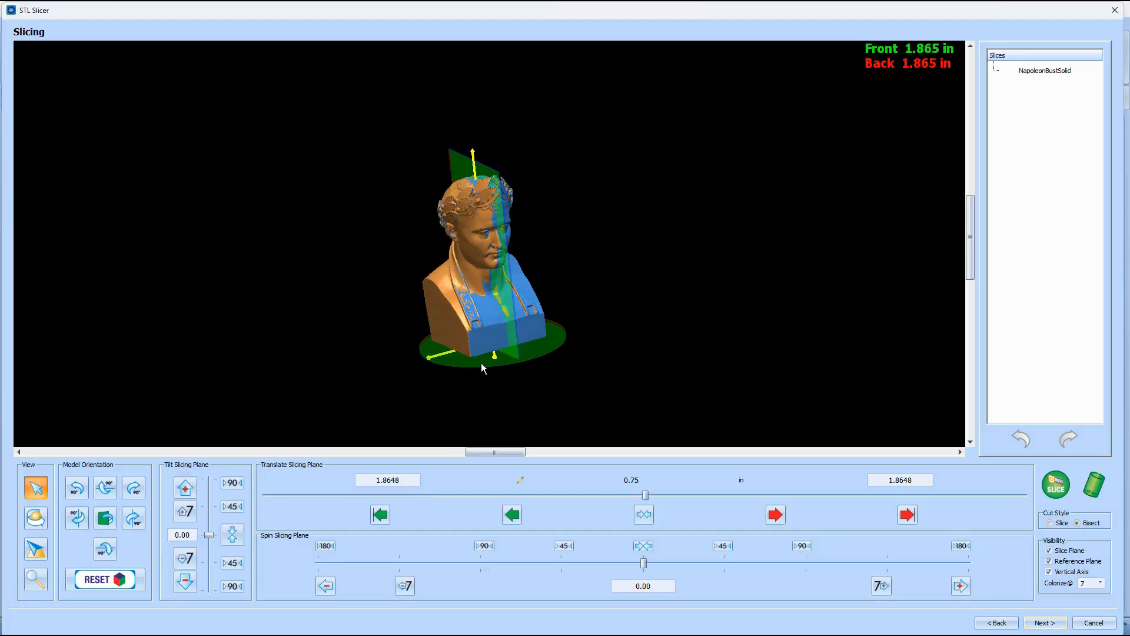
# - Tilt the slicing plane to 90° so that it cuts horizontally across the head, and inspect it from several angles
pyautogui.moveTo(471, 193); pyautogui.dragTo(478, 299)
pyautogui.scroll(-3, 450, 306)
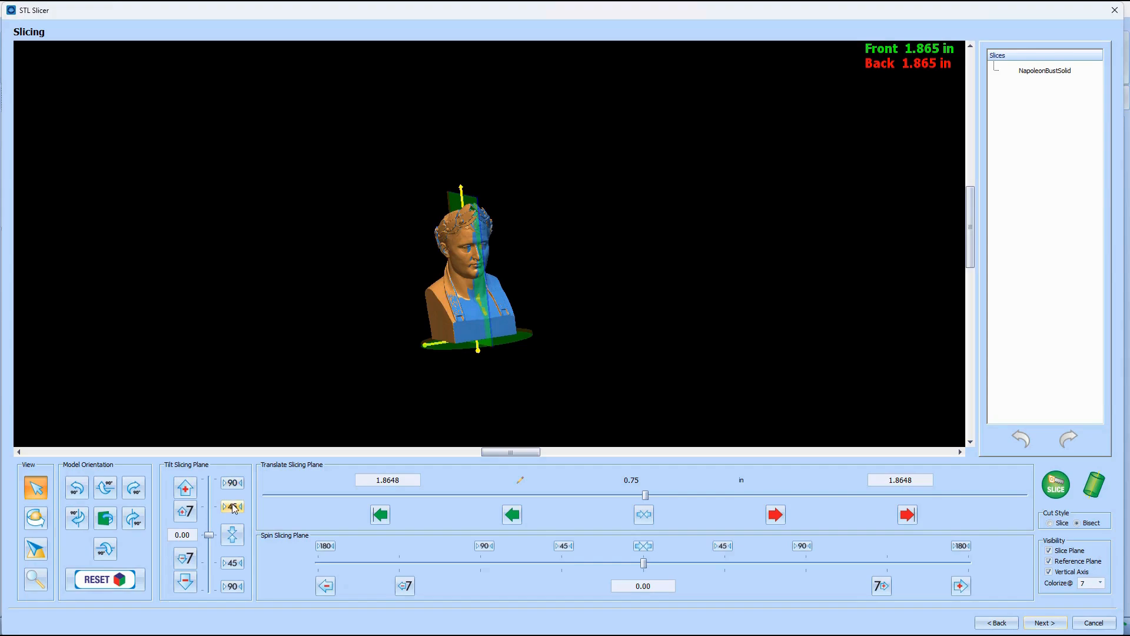
pyautogui.click(233, 484)
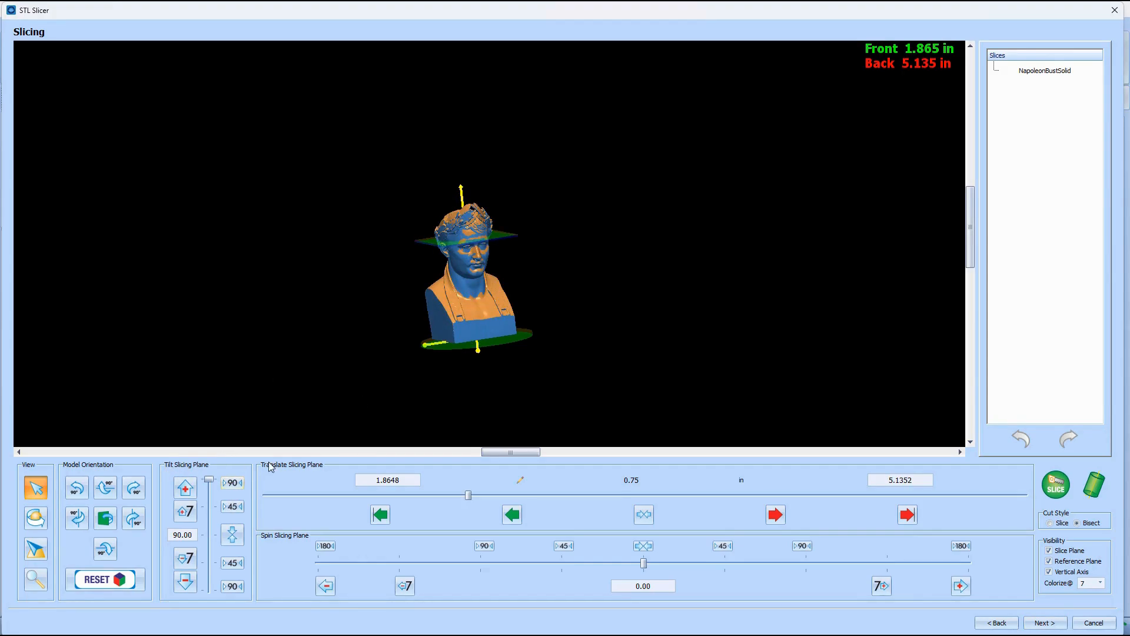
pyautogui.moveTo(477, 271); pyautogui.dragTo(478, 273)
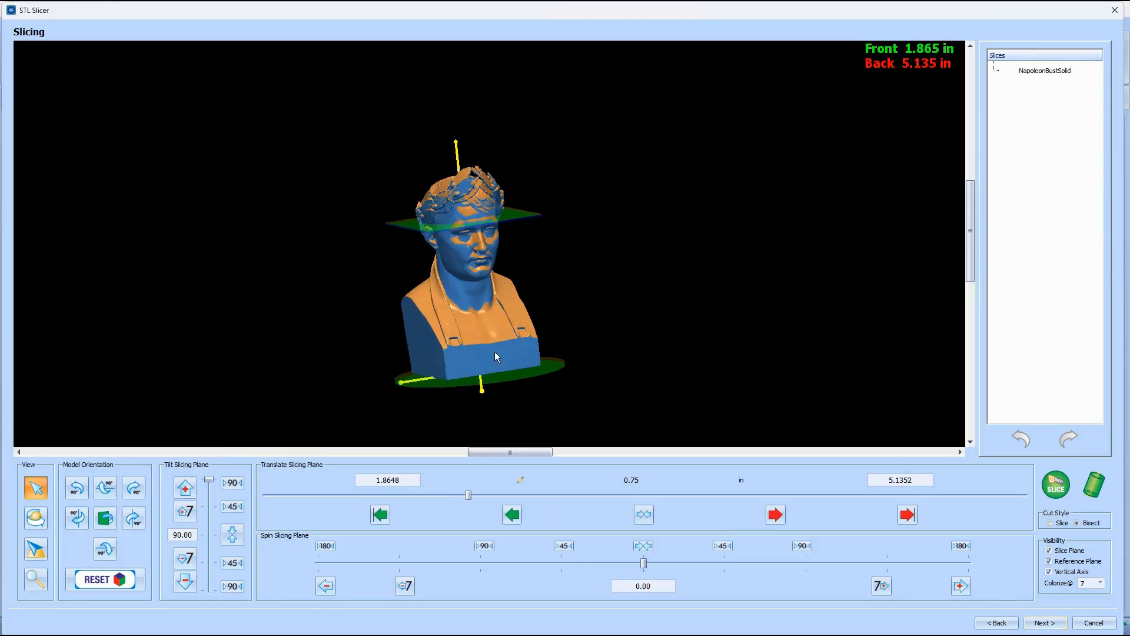
pyautogui.moveTo(498, 357); pyautogui.dragTo(504, 300)
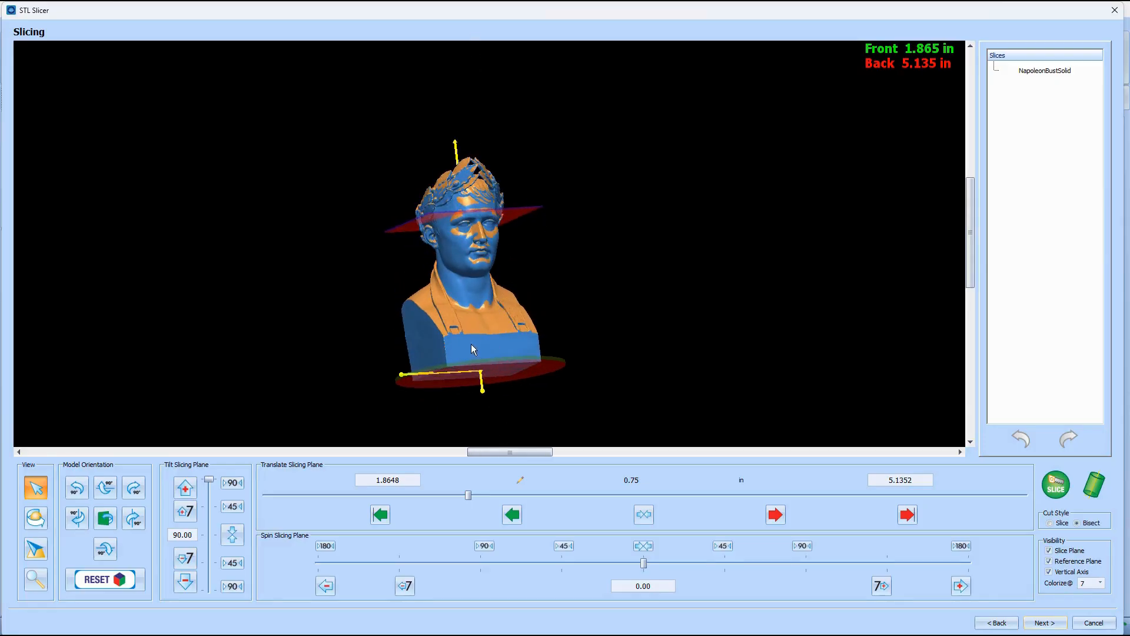
pyautogui.moveTo(471, 344); pyautogui.dragTo(473, 348)
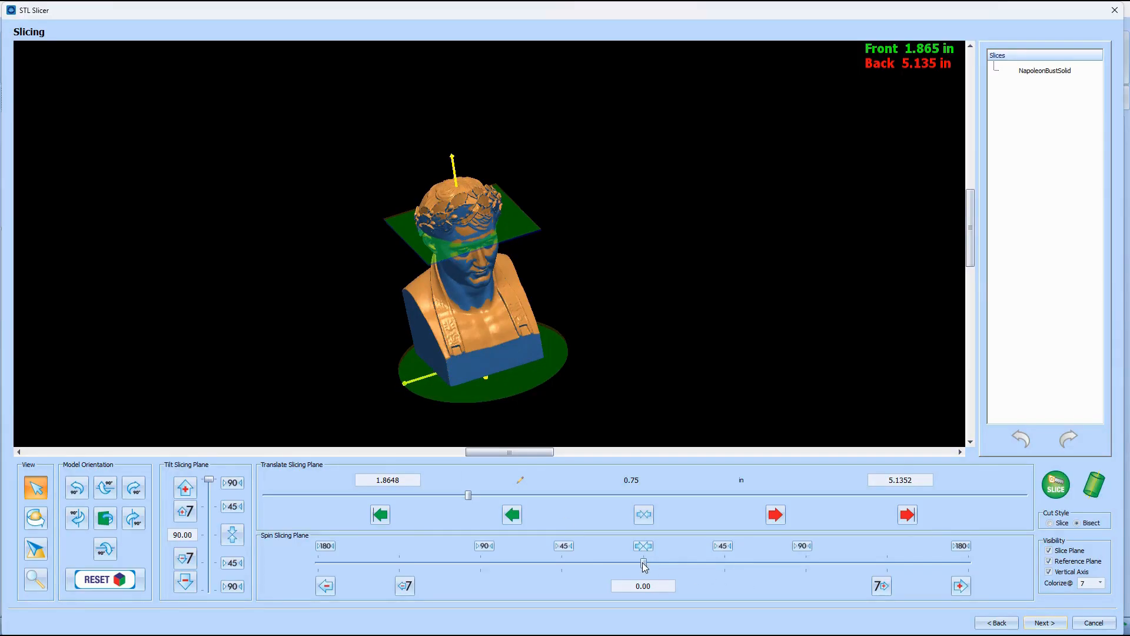
# - Spin the slicing plane to 90° and tilt it to 45° so that it runs diagonally through the bust
pyautogui.moveTo(644, 564); pyautogui.dragTo(806, 567)
pyautogui.moveTo(397, 292); pyautogui.dragTo(538, 251, button='middle')
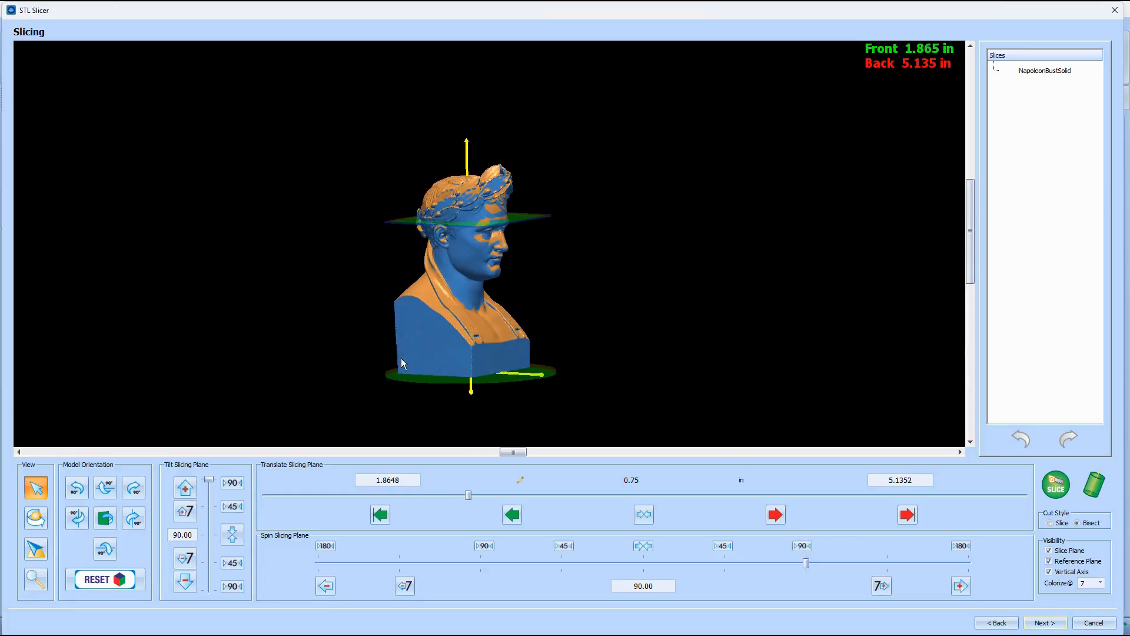
pyautogui.click(232, 507)
pyautogui.scroll(2, 480, 233)
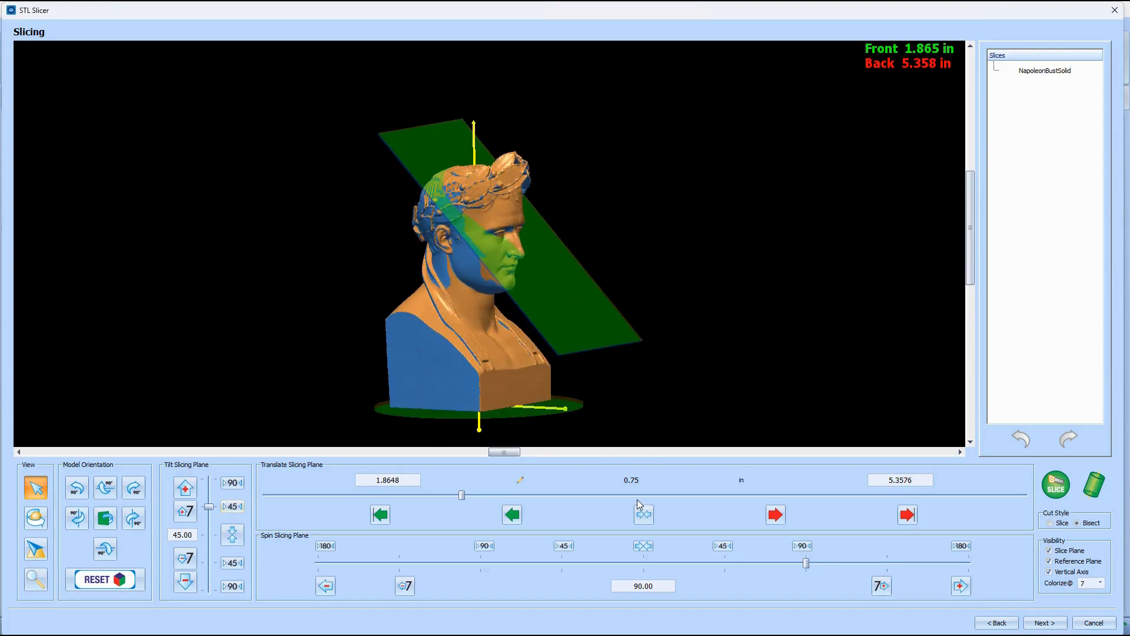
# - Translate the diagonal slicing plane to a front distance of 3.2754 in, passing just under the chin
pyautogui.moveTo(462, 497); pyautogui.dragTo(627, 500)
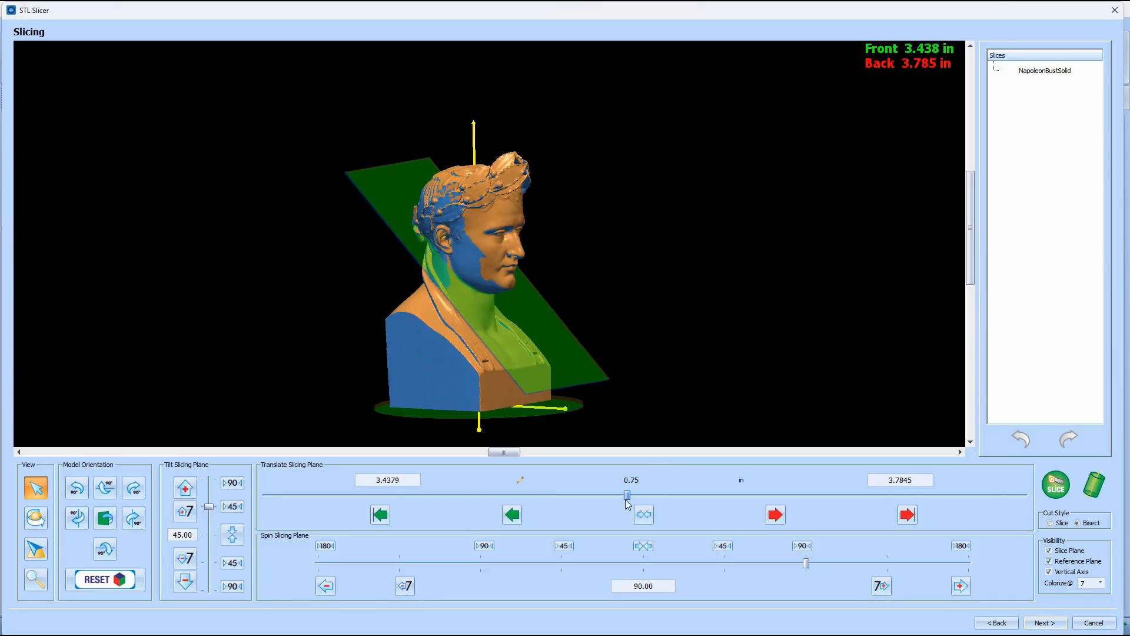
pyautogui.moveTo(464, 274); pyautogui.dragTo(495, 274)
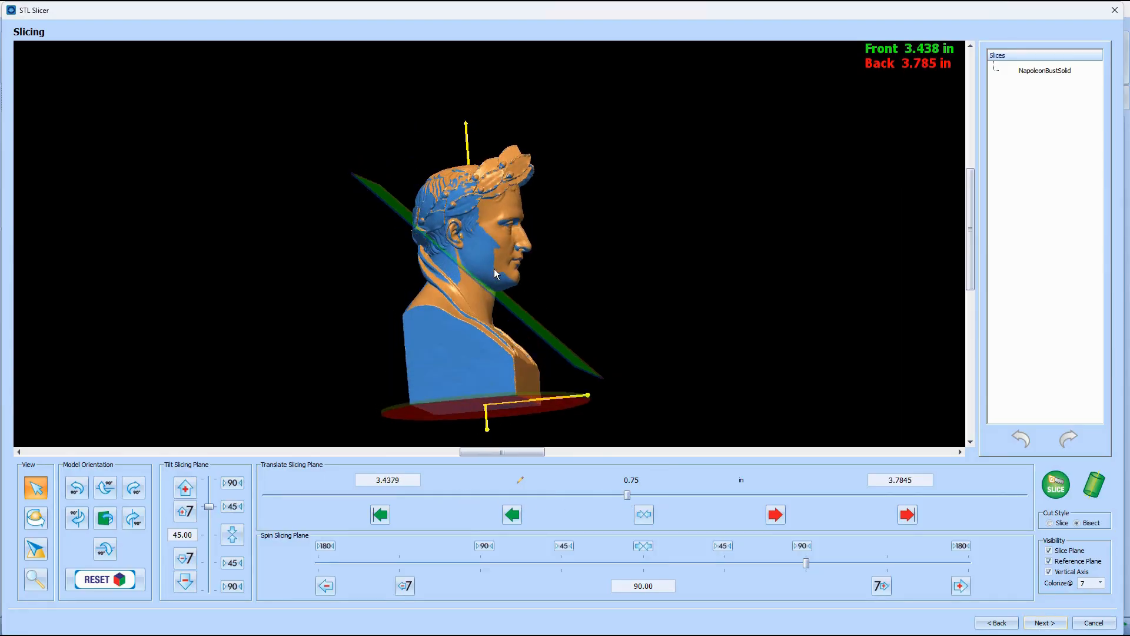
pyautogui.moveTo(627, 496); pyautogui.dragTo(611, 494)
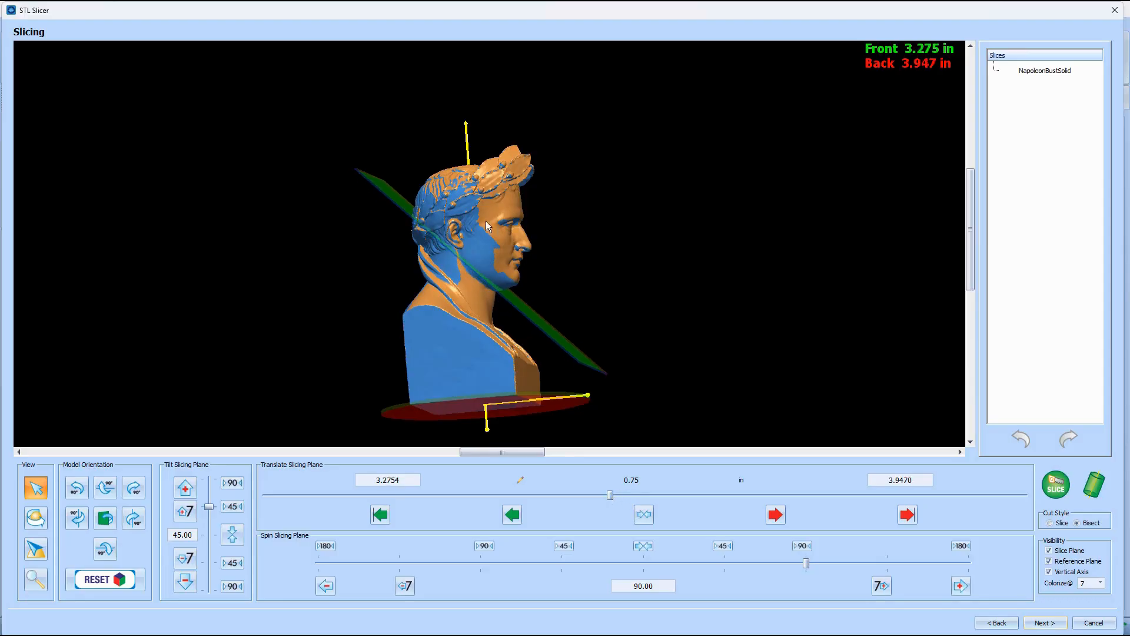
# - Slice the bust along the diagonal plane to separate the head from the base, and inspect the head section
pyautogui.moveTo(448, 265); pyautogui.dragTo(227, 236)
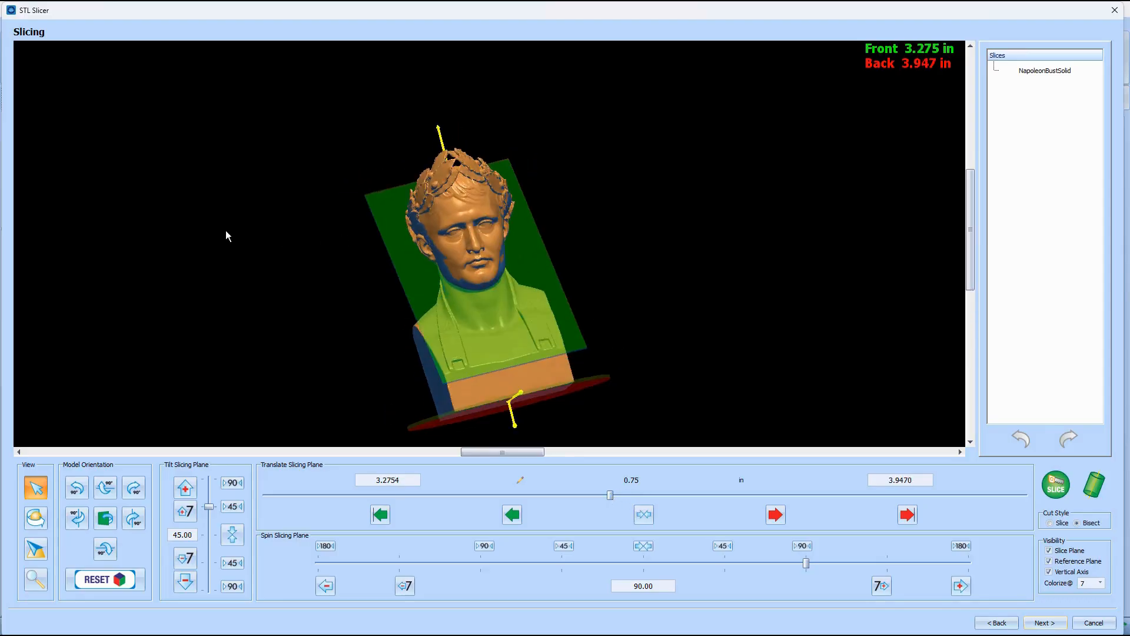
pyautogui.click(1057, 485)
pyautogui.moveTo(446, 267); pyautogui.dragTo(460, 239, button='right')
pyautogui.moveTo(460, 239); pyautogui.dragTo(555, 265)
pyautogui.scroll(3, 471, 285)
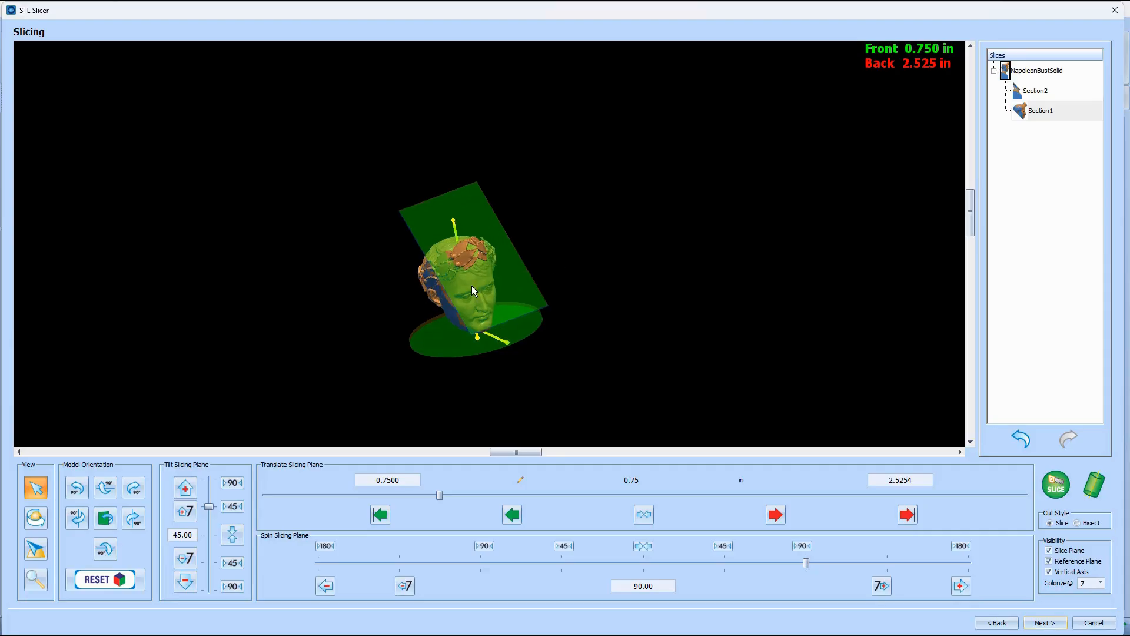
# - Set the head section's cut style to Bisect and translate its slicing plane to a front distance of 0.0000 in
pyautogui.click(1078, 524)
pyautogui.scroll(2, 388, 341)
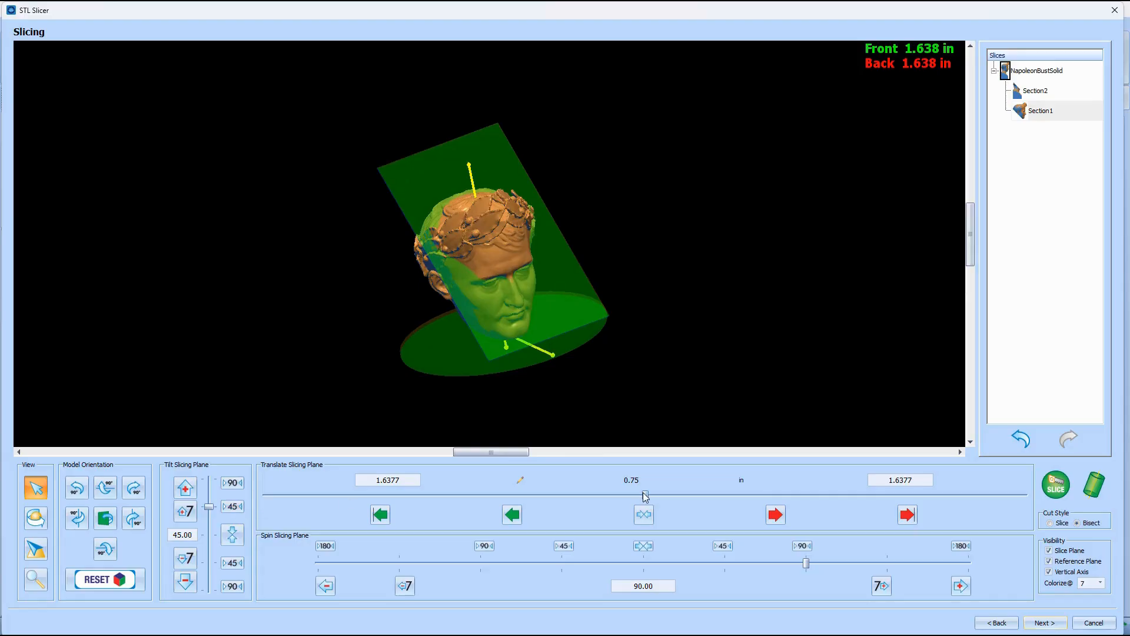
pyautogui.moveTo(646, 495); pyautogui.dragTo(266, 496)
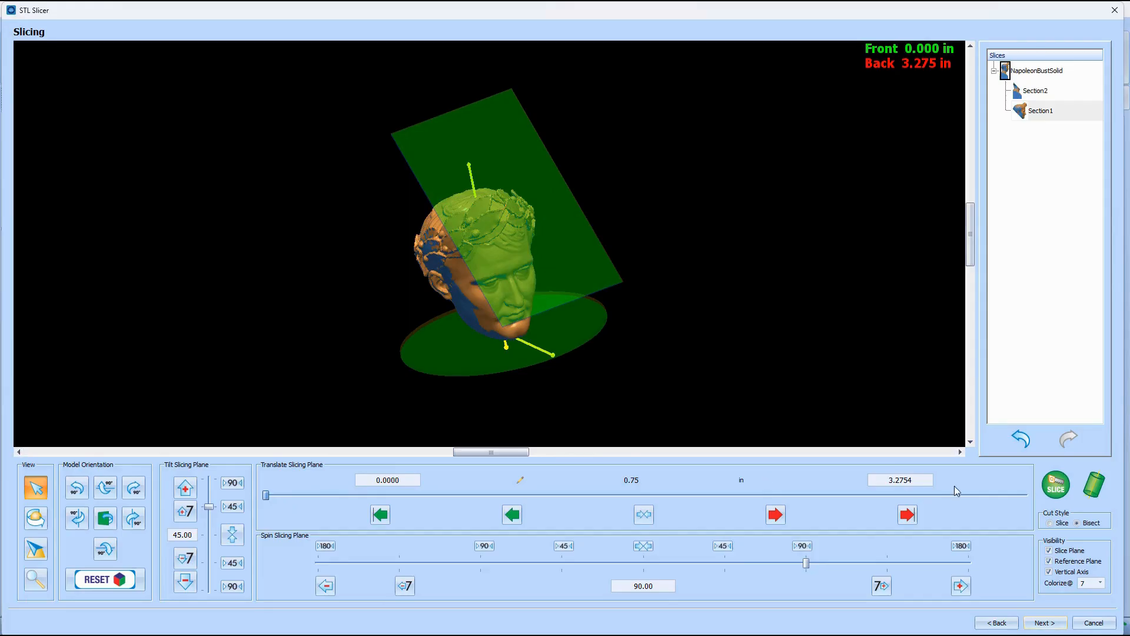
pyautogui.moveTo(449, 266)
pyautogui.mouseDown()
pyautogui.moveTo(546, 236)
pyautogui.moveTo(509, 181)
pyautogui.moveTo(437, 271)
pyautogui.mouseUp()
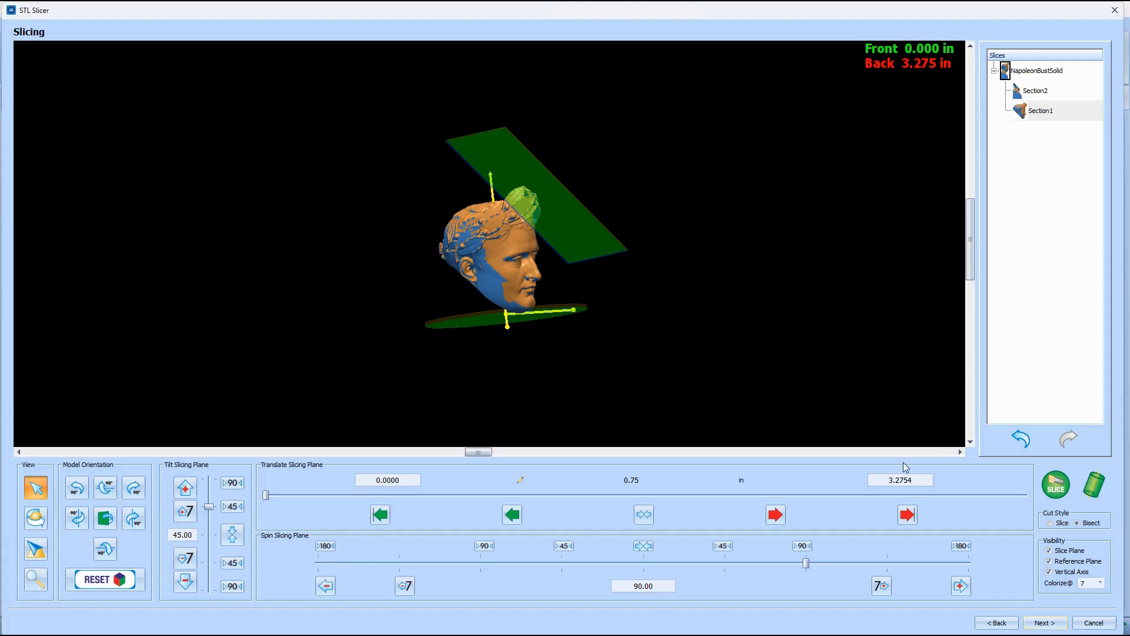
pyautogui.moveTo(509, 183); pyautogui.dragTo(393, 204)
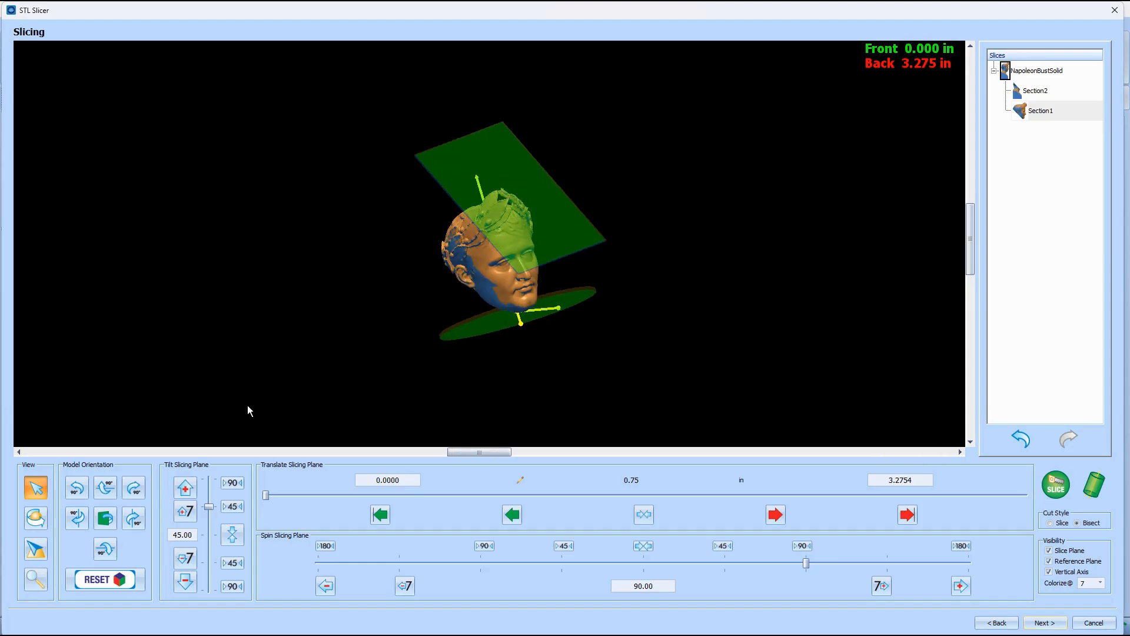
# - Reset the head section's slicing plane spin and tilt to 0.00, and return to the orientation stage
pyautogui.click(642, 546)
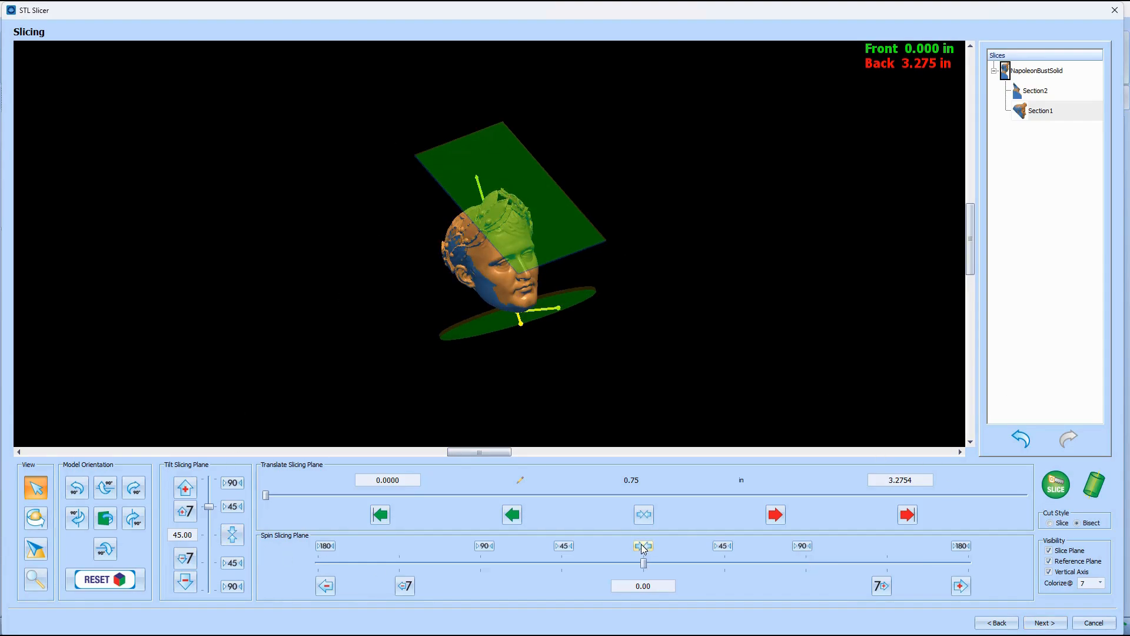
pyautogui.click(233, 534)
pyautogui.scroll(3, 564, 396)
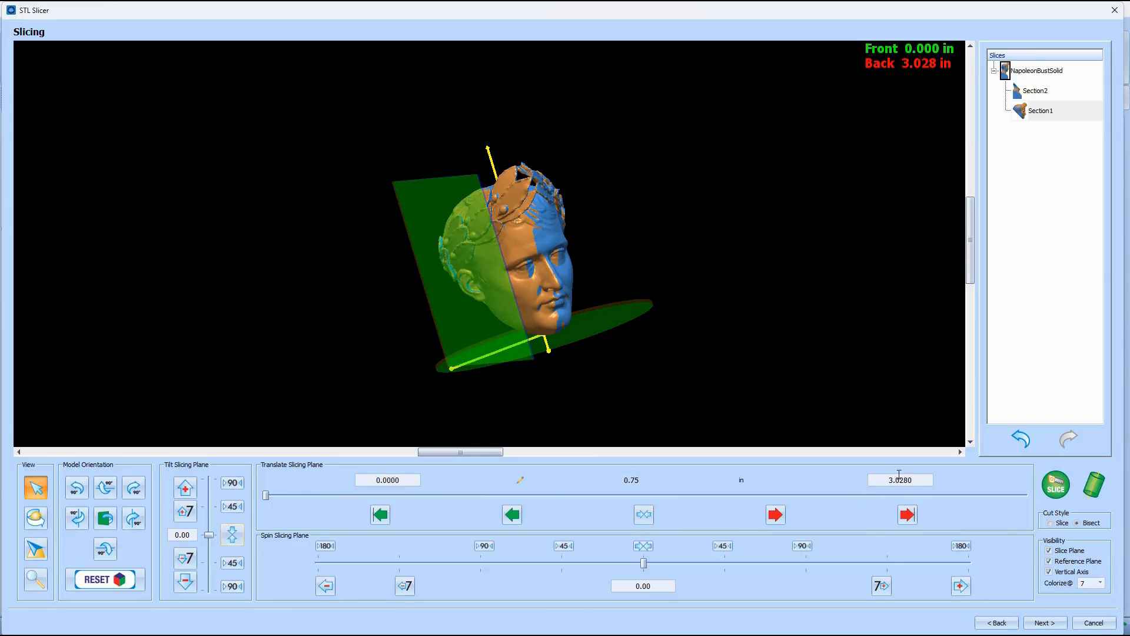
pyautogui.moveTo(462, 192); pyautogui.dragTo(439, 245)
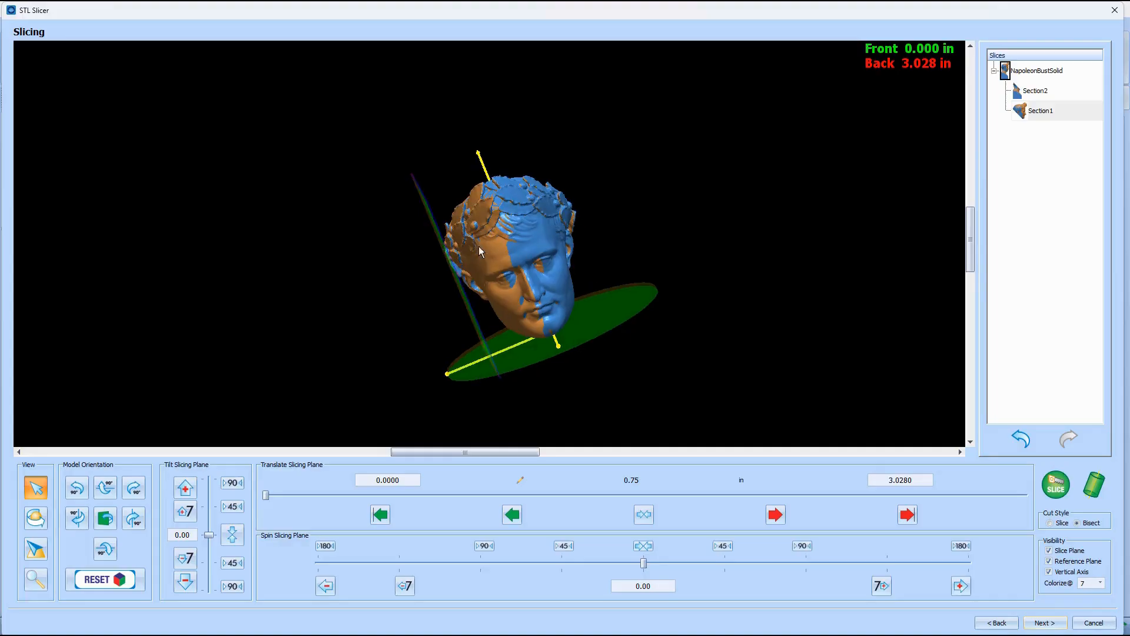
pyautogui.click(997, 623)
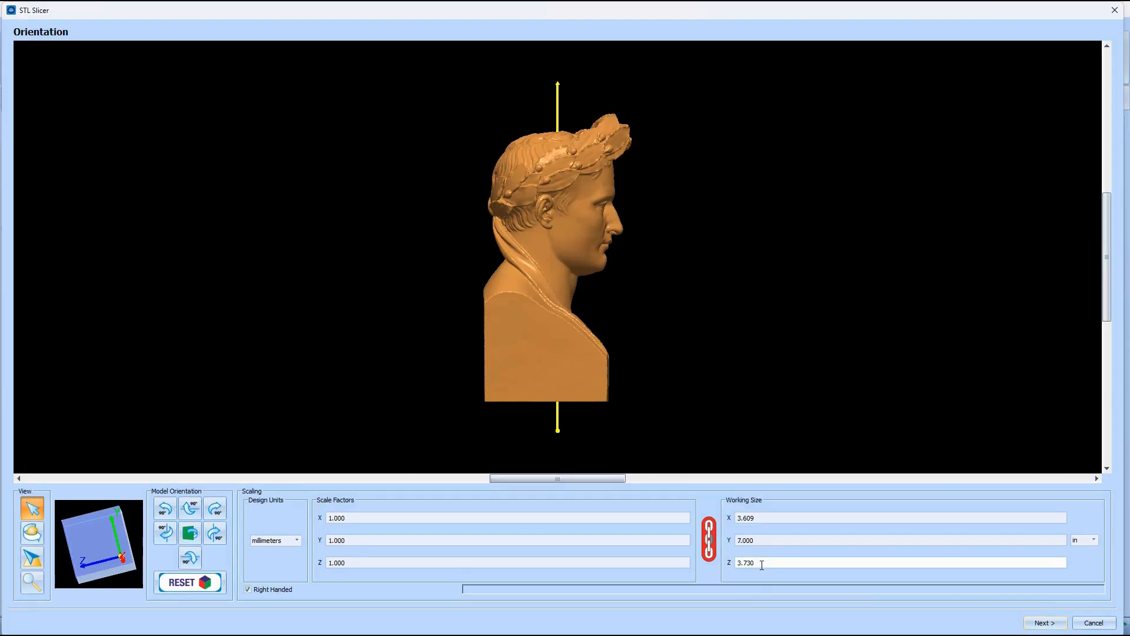
# - Set the working Z size to 4 in and revert the bust to its original, unsliced model
pyautogui.moveTo(758, 565); pyautogui.dragTo(736, 566)
pyautogui.write('4')
pyautogui.click(783, 450)
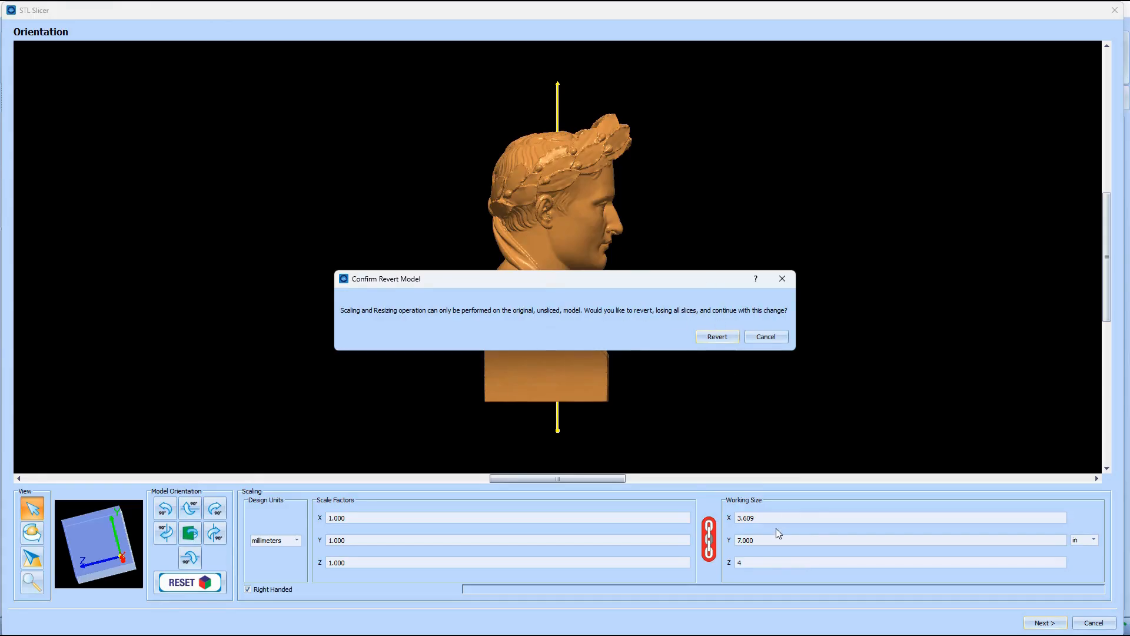
pyautogui.click(715, 336)
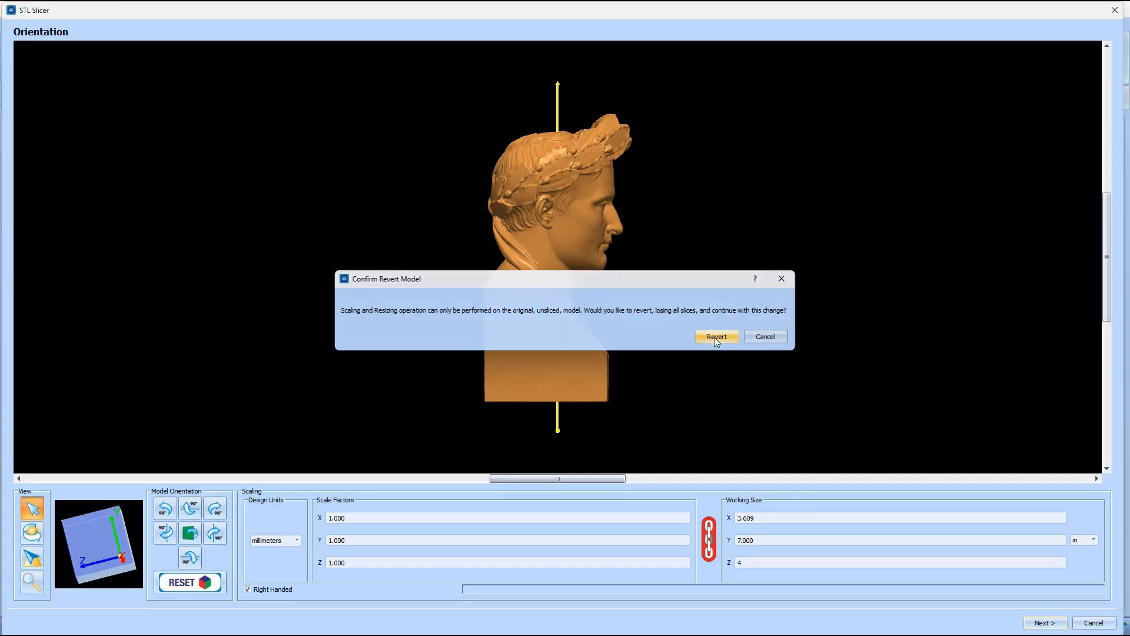
# - Rotate the resized bust 90° so that it stands upright, and view it from an angle
pyautogui.click(190, 508)
pyautogui.scroll(-5, 584, 277)
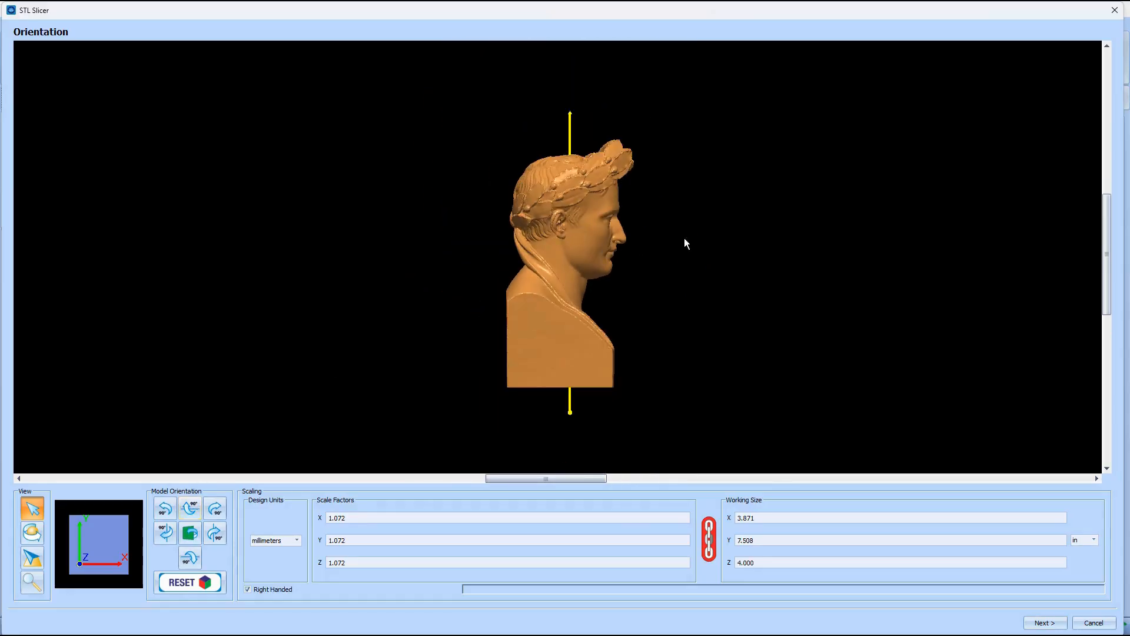
pyautogui.moveTo(684, 238); pyautogui.dragTo(327, 244, button='middle')
pyautogui.moveTo(416, 236); pyautogui.dragTo(471, 284)
pyautogui.scroll(2, 526, 264)
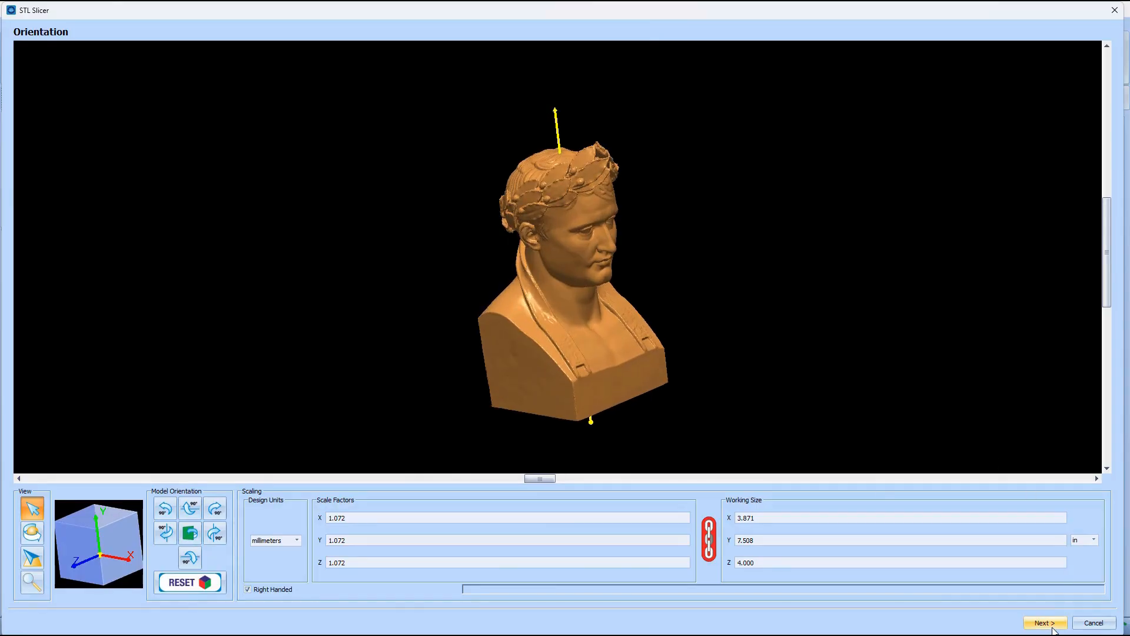
# - Proceed to the slicing stage, tilt the plane to 45.00 and spin it to 90.00, with the cut style set to Bisect
pyautogui.click(1052, 629)
pyautogui.scroll(-3, 510, 338)
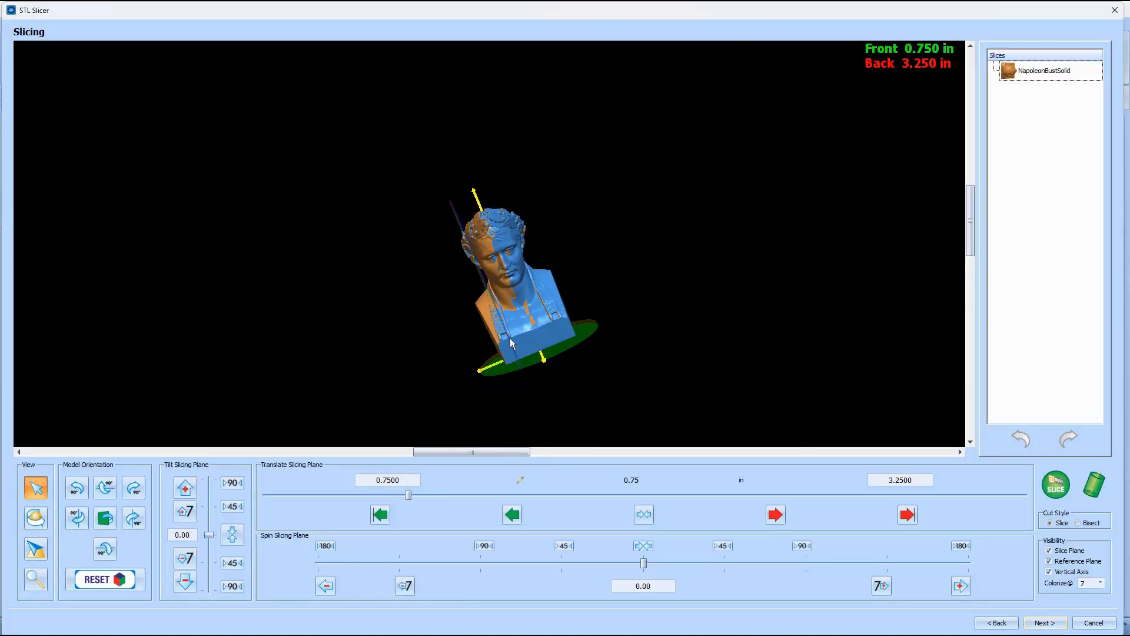
pyautogui.moveTo(536, 269); pyautogui.dragTo(550, 285)
pyautogui.scroll(-2, 549, 285)
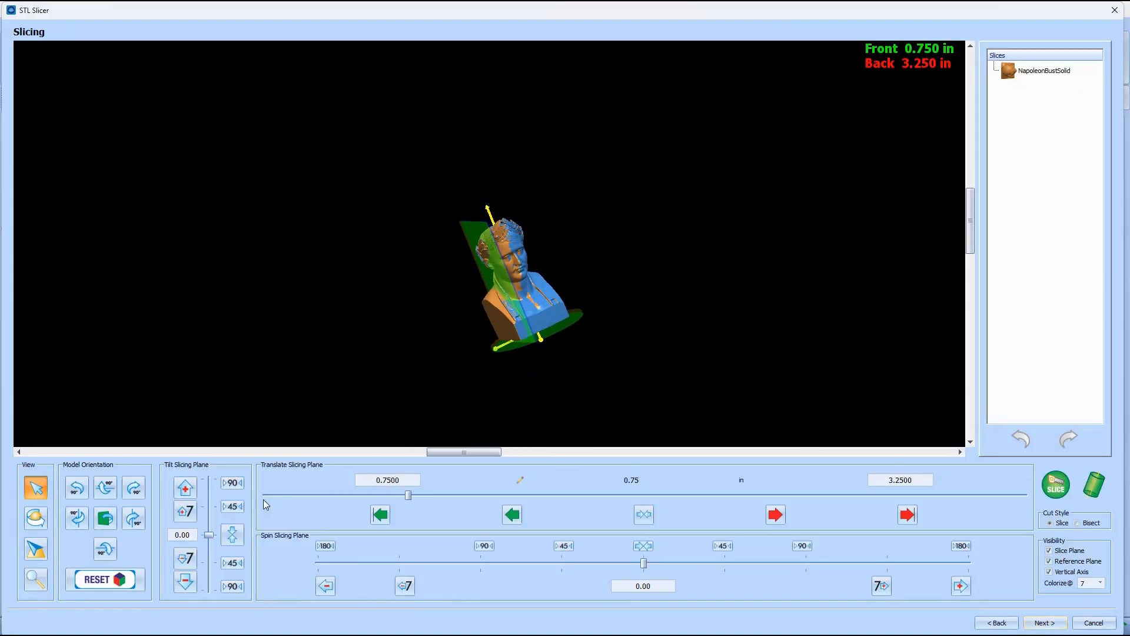
pyautogui.click(232, 506)
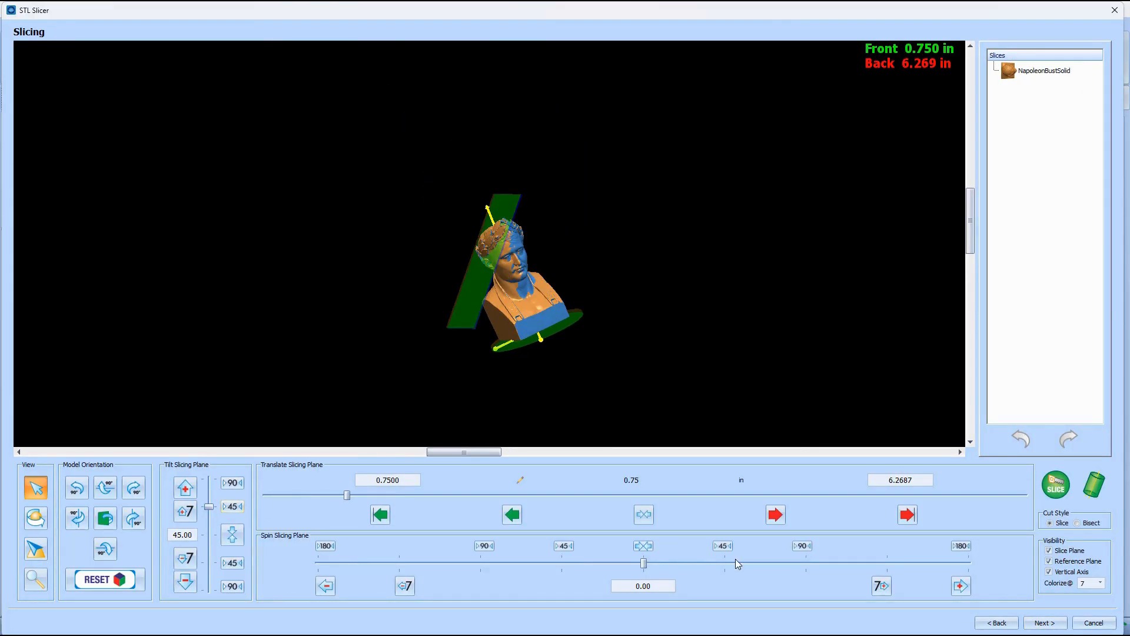
pyautogui.click(802, 546)
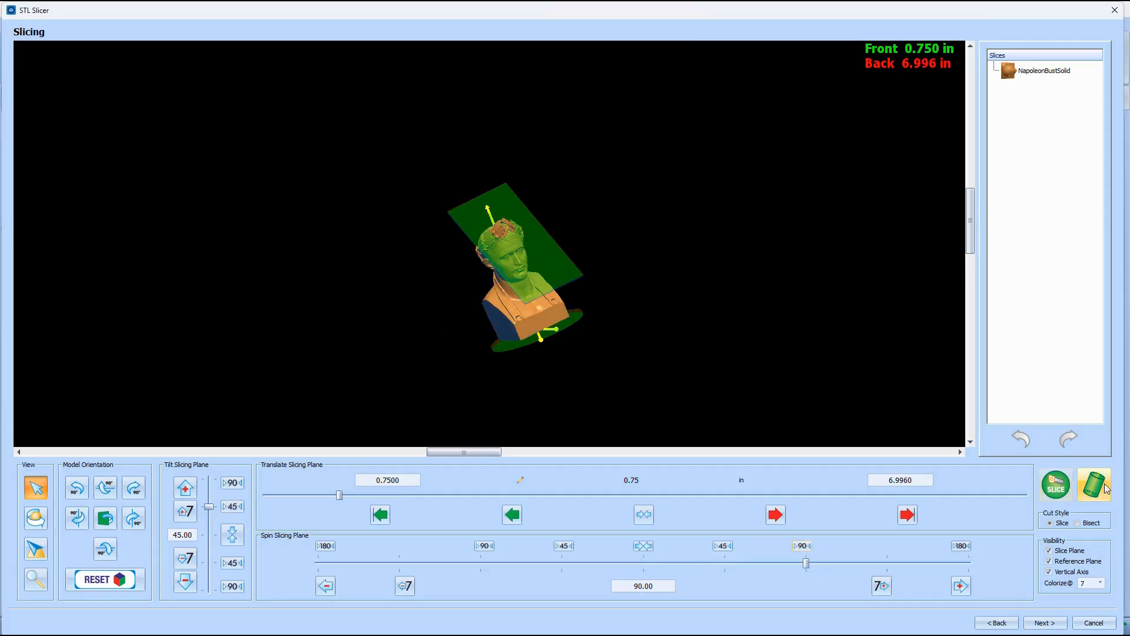
pyautogui.click(1077, 523)
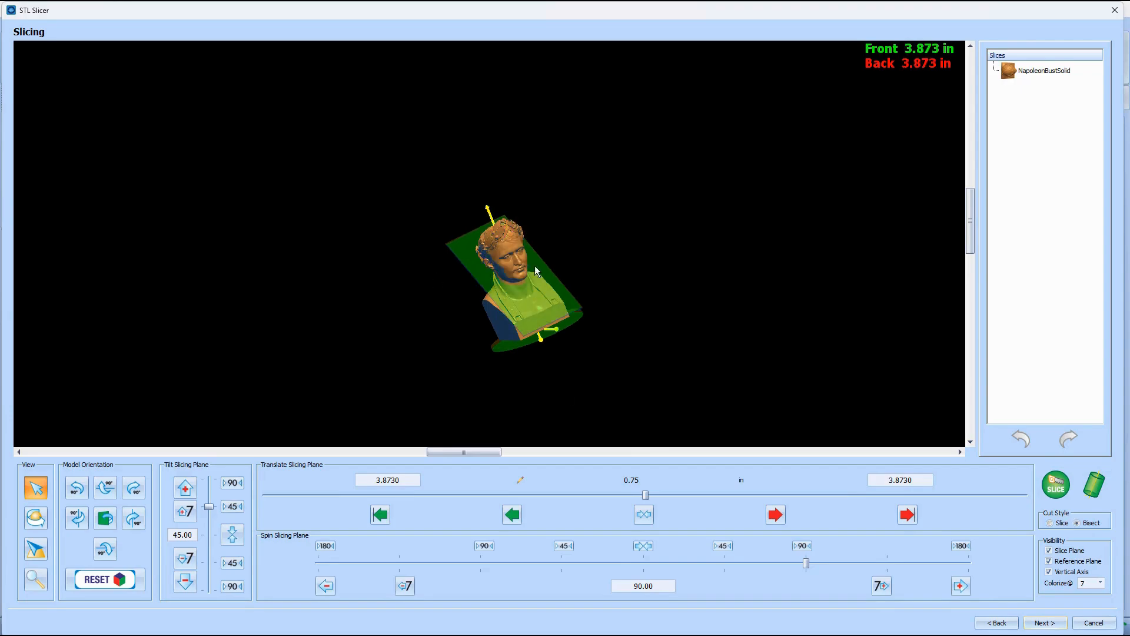
# - Translate the diagonal plane to just below the chin and slice the head off the base
pyautogui.moveTo(535, 266); pyautogui.dragTo(618, 240, button='middle')
pyautogui.scroll(3, 427, 316)
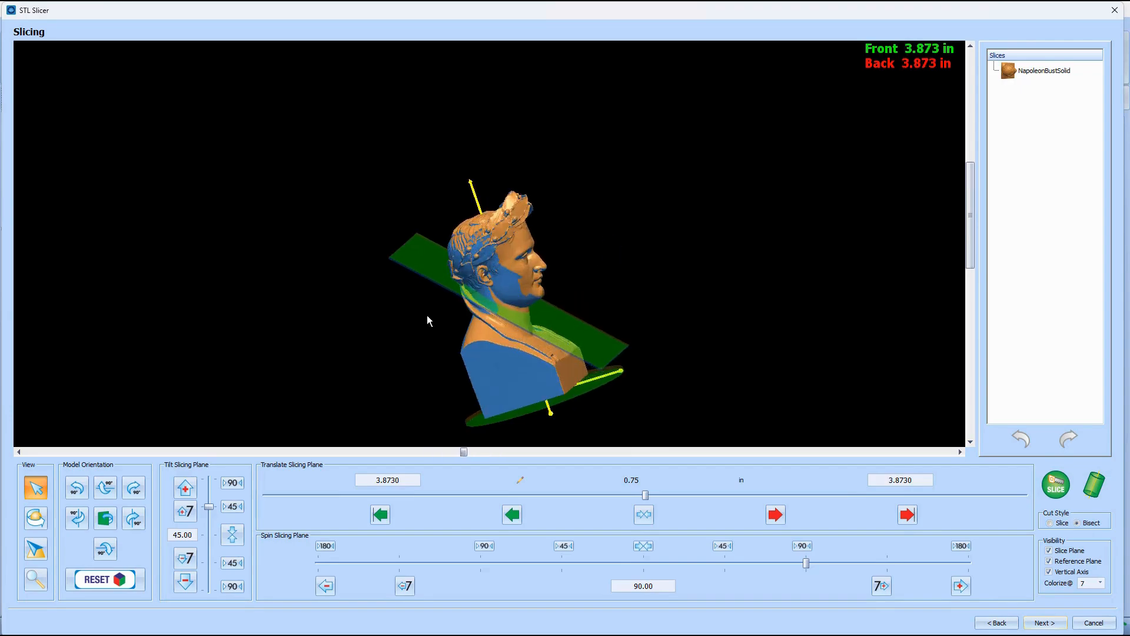
pyautogui.moveTo(427, 317); pyautogui.dragTo(443, 299, button='middle')
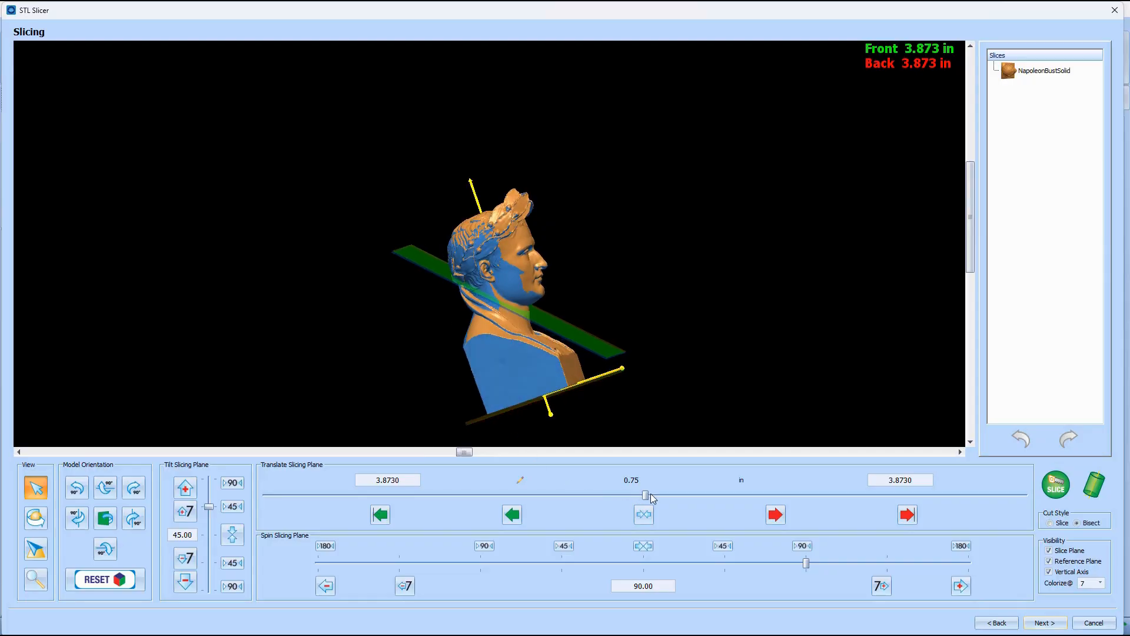
pyautogui.moveTo(646, 497); pyautogui.dragTo(610, 497)
pyautogui.click(1056, 484)
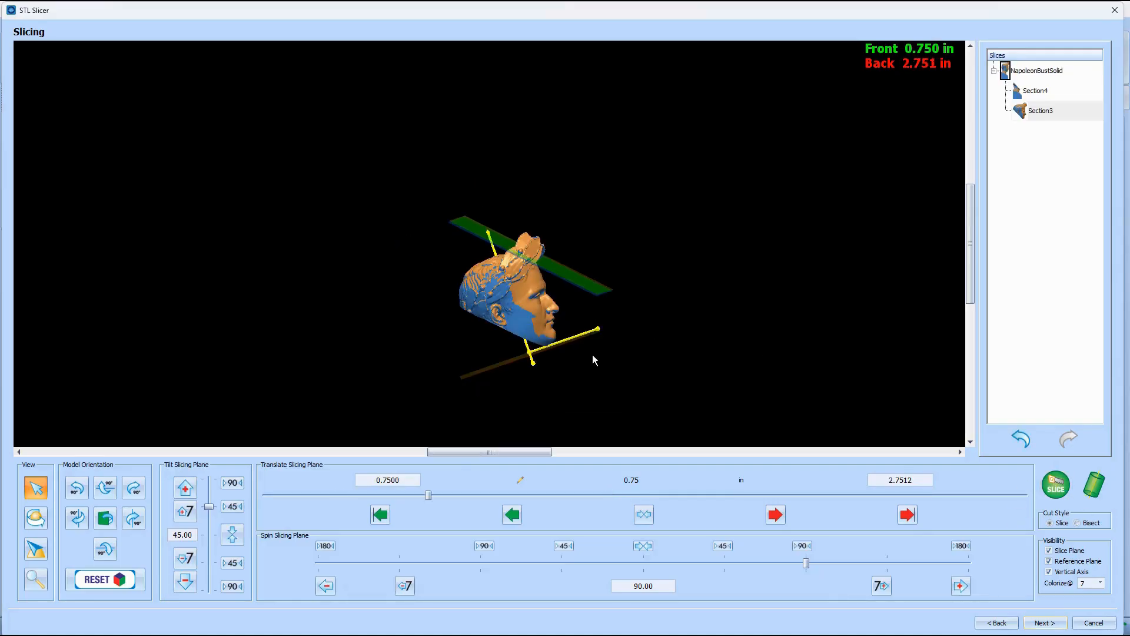
# - Reset the head section's slicing plane tilt and spin to 0.00, and translate the plane to a front distance of 0.0000 in
pyautogui.click(233, 534)
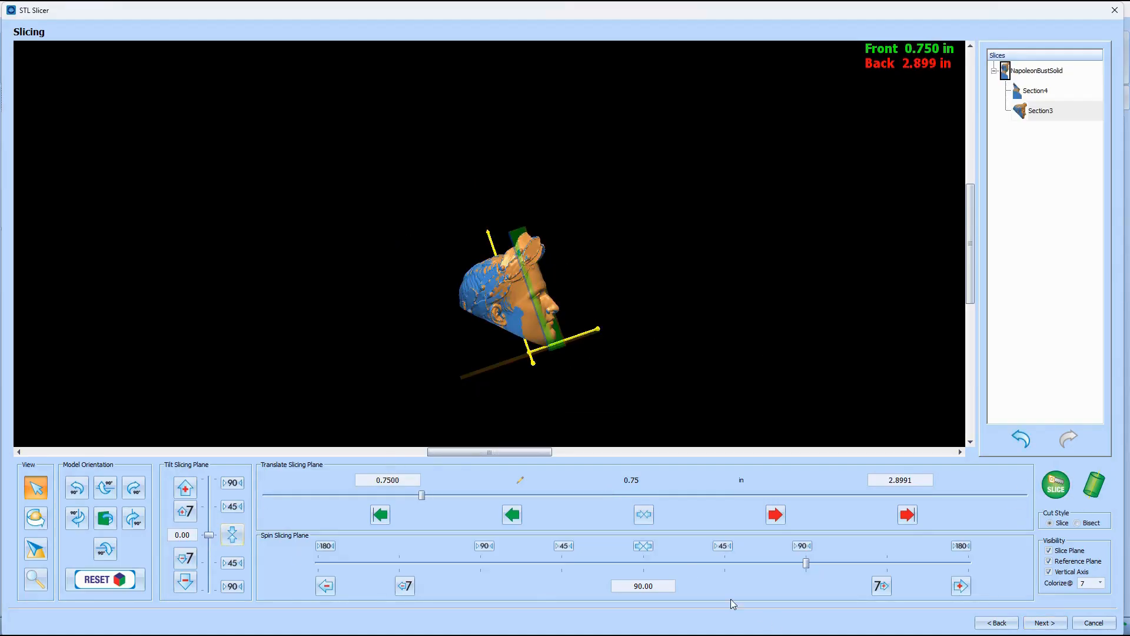
pyautogui.click(645, 544)
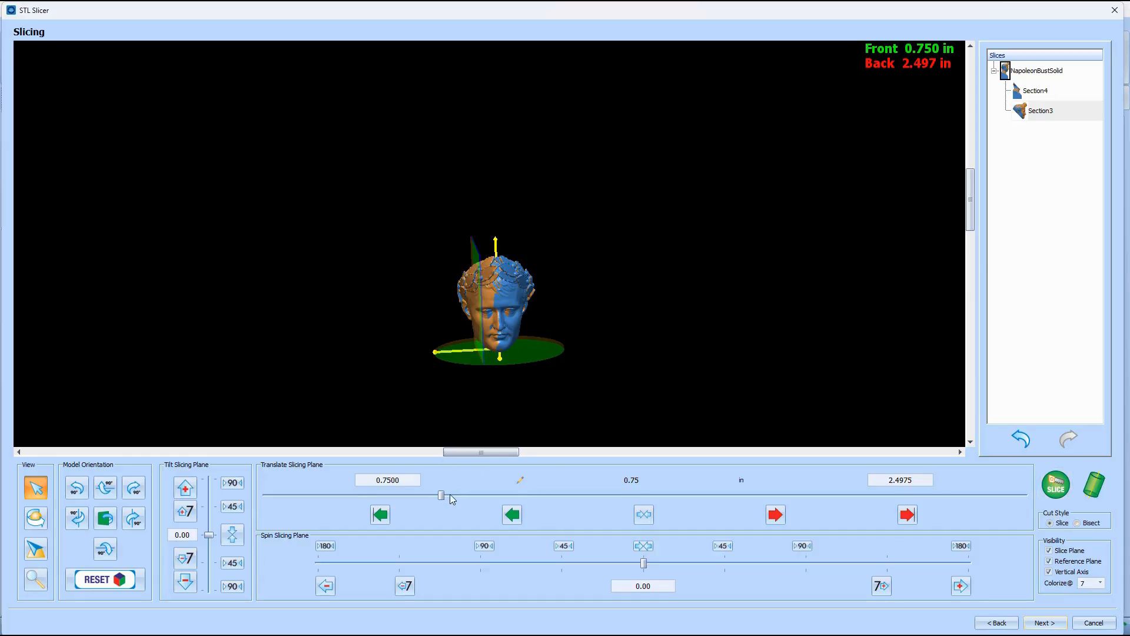
pyautogui.moveTo(443, 496); pyautogui.dragTo(196, 490)
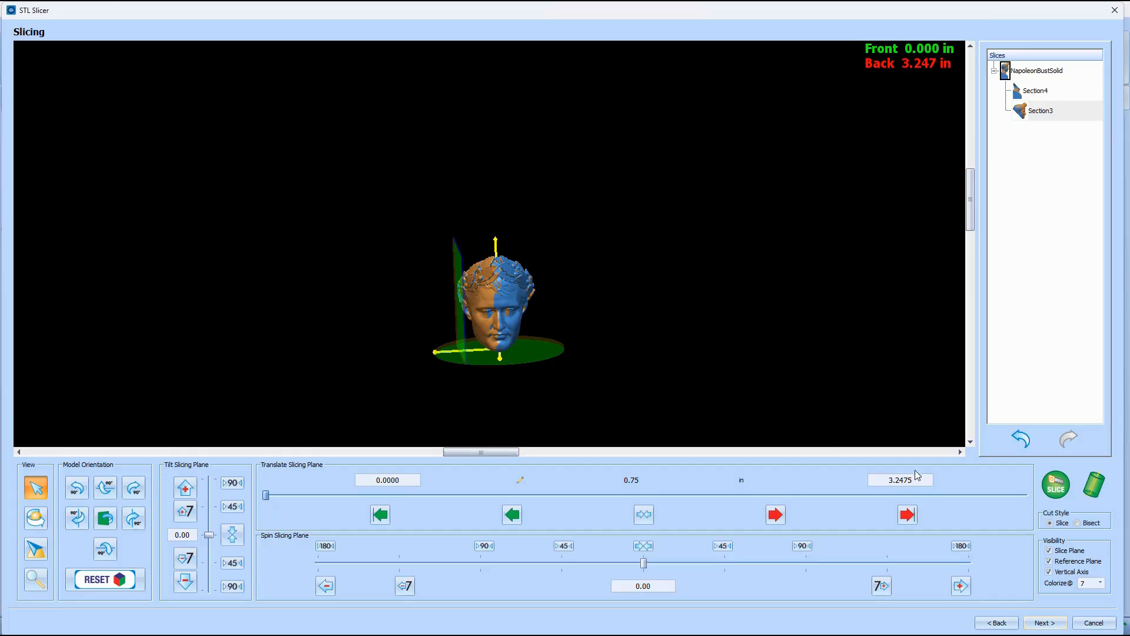
pyautogui.scroll(4, 486, 306)
pyautogui.moveTo(488, 305); pyautogui.dragTo(579, 332, button='middle')
pyautogui.moveTo(488, 292); pyautogui.dragTo(303, 344, button='middle')
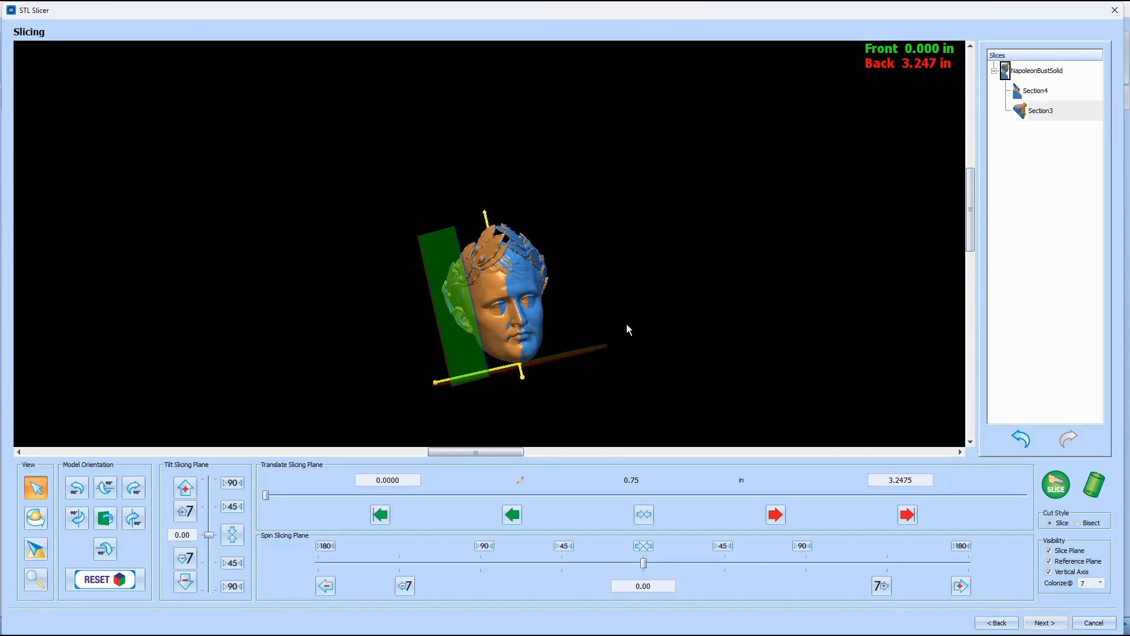
pyautogui.moveTo(628, 330); pyautogui.dragTo(412, 338, button='middle')
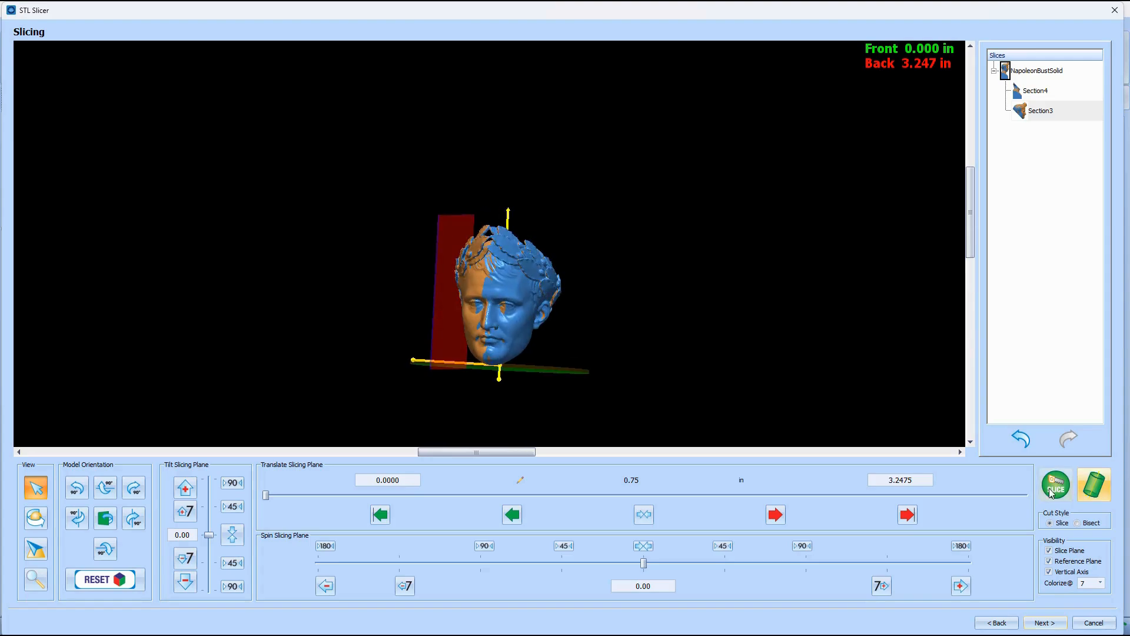
# - Switch the head section to the rotary cylinder mode and centre the cylinder at a distance of 2.1250 in
pyautogui.click(1054, 493)
pyautogui.click(1098, 489)
pyautogui.click(1097, 490)
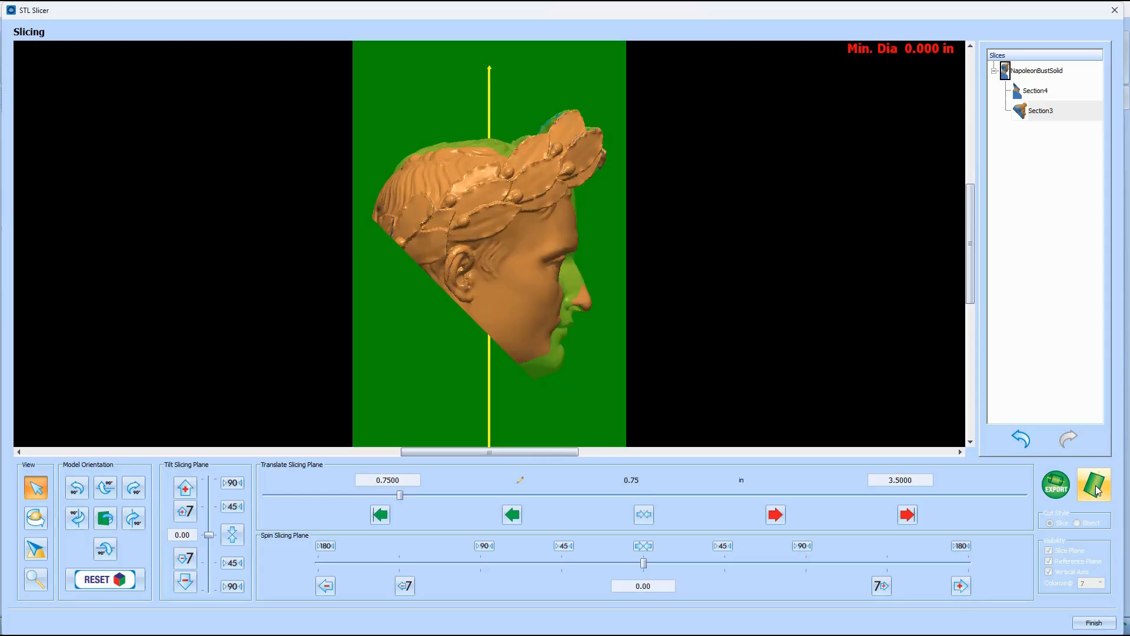
pyautogui.moveTo(586, 268); pyautogui.dragTo(650, 429)
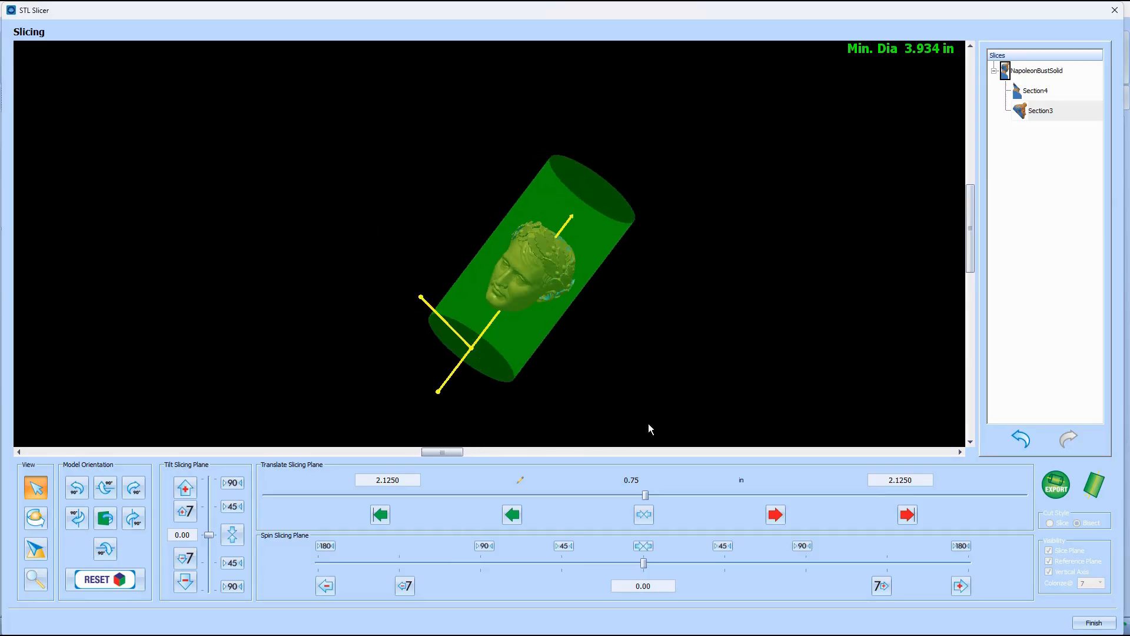
# - Spin the cylinder to 90.00 and tilt it to 8.00 to follow the head section
pyautogui.click(803, 547)
pyautogui.moveTo(538, 291); pyautogui.dragTo(673, 407)
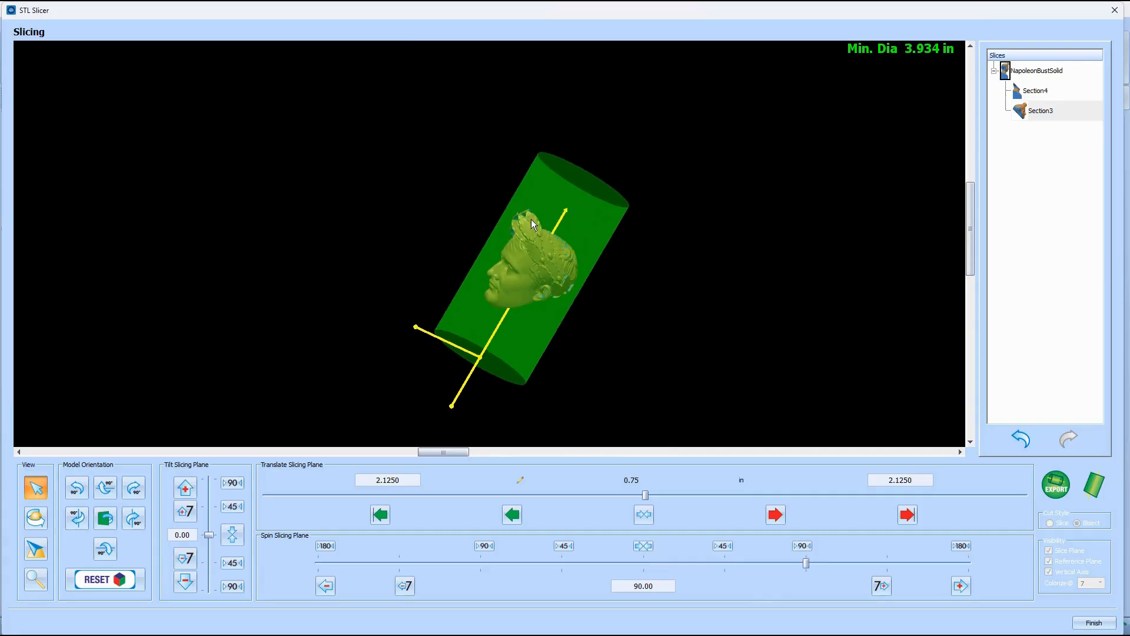
pyautogui.moveTo(544, 334); pyautogui.dragTo(273, 399)
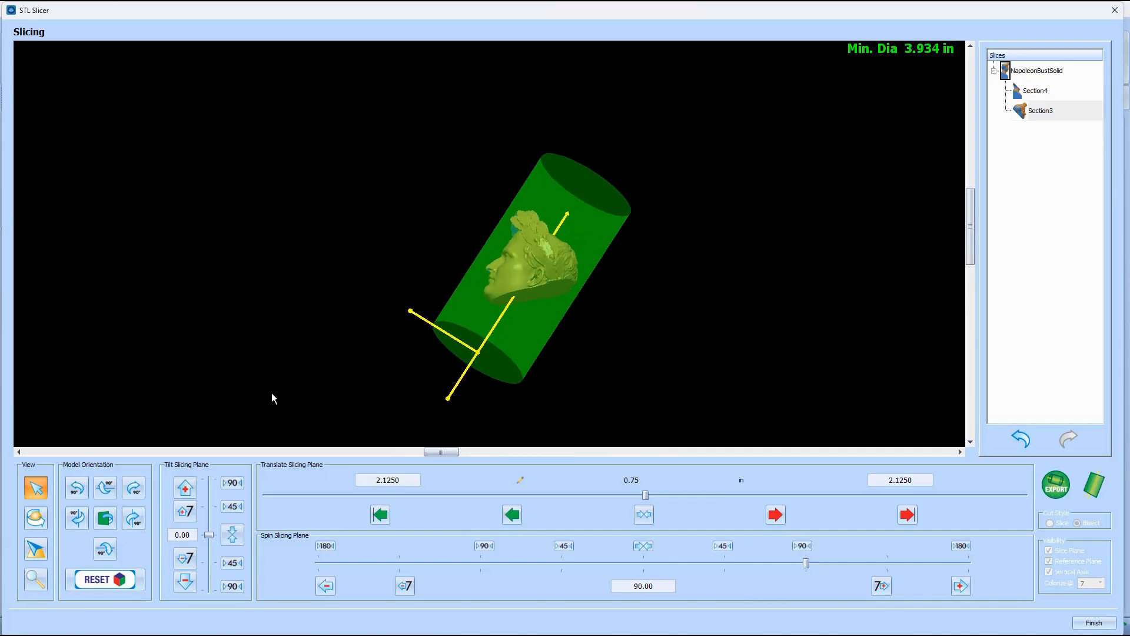
pyautogui.moveTo(209, 535); pyautogui.dragTo(210, 531)
pyautogui.moveTo(530, 223); pyautogui.dragTo(548, 316)
pyautogui.scroll(-2, 547, 311)
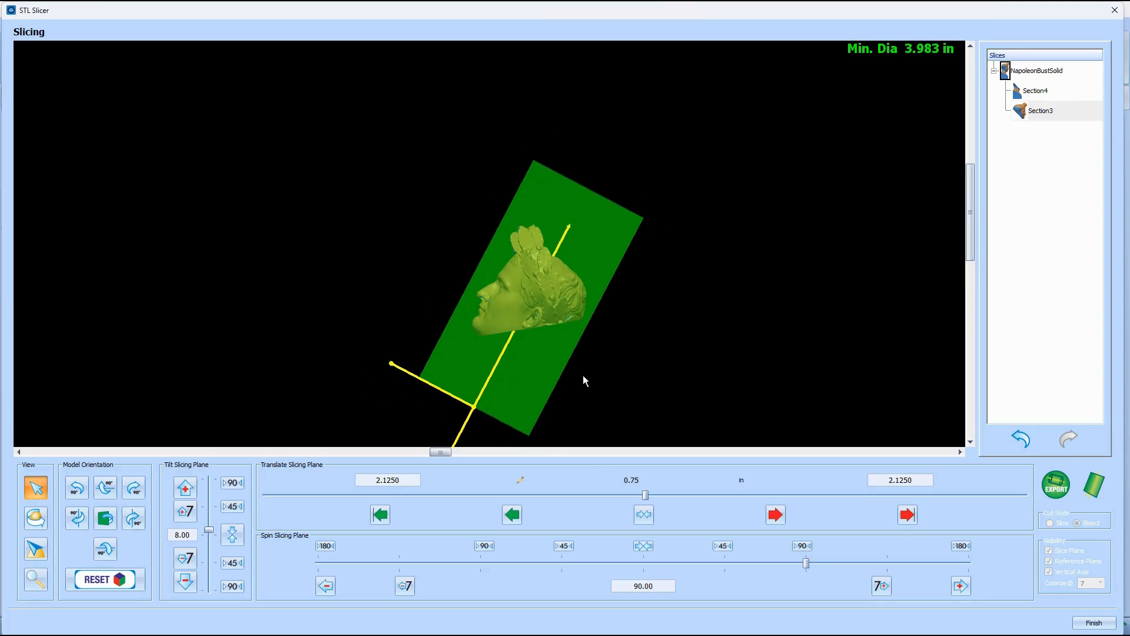
# - Translate the cylinder to a front distance of 2.0103 in around the head
pyautogui.moveTo(646, 495)
pyautogui.mouseDown()
pyautogui.moveTo(656, 497)
pyautogui.moveTo(634, 499)
pyautogui.mouseUp()
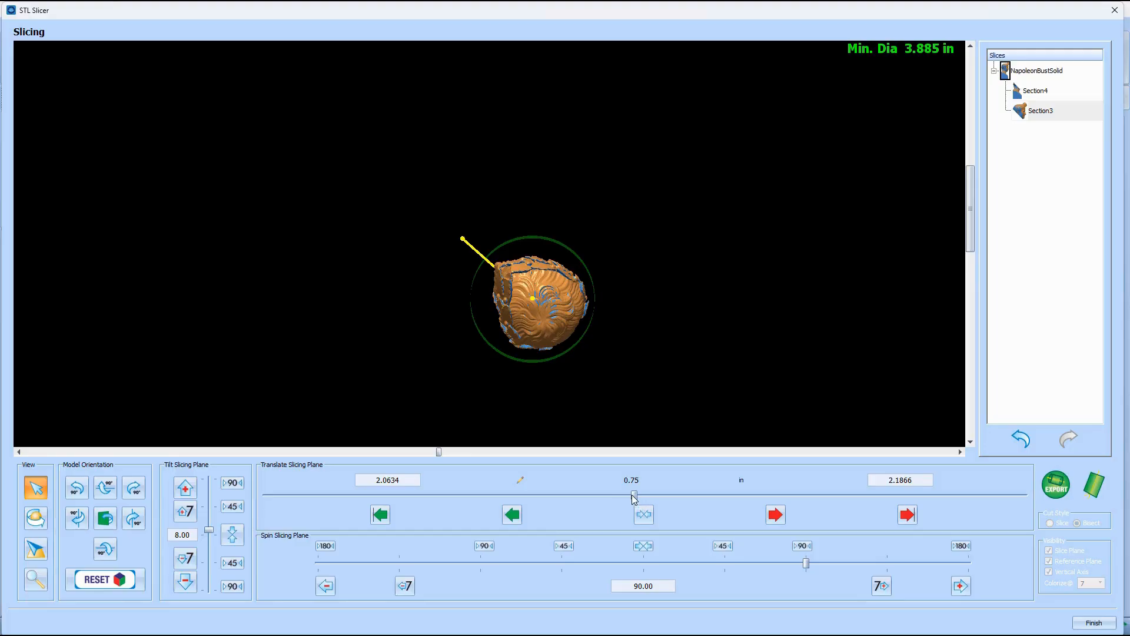
pyautogui.moveTo(635, 496); pyautogui.dragTo(627, 496)
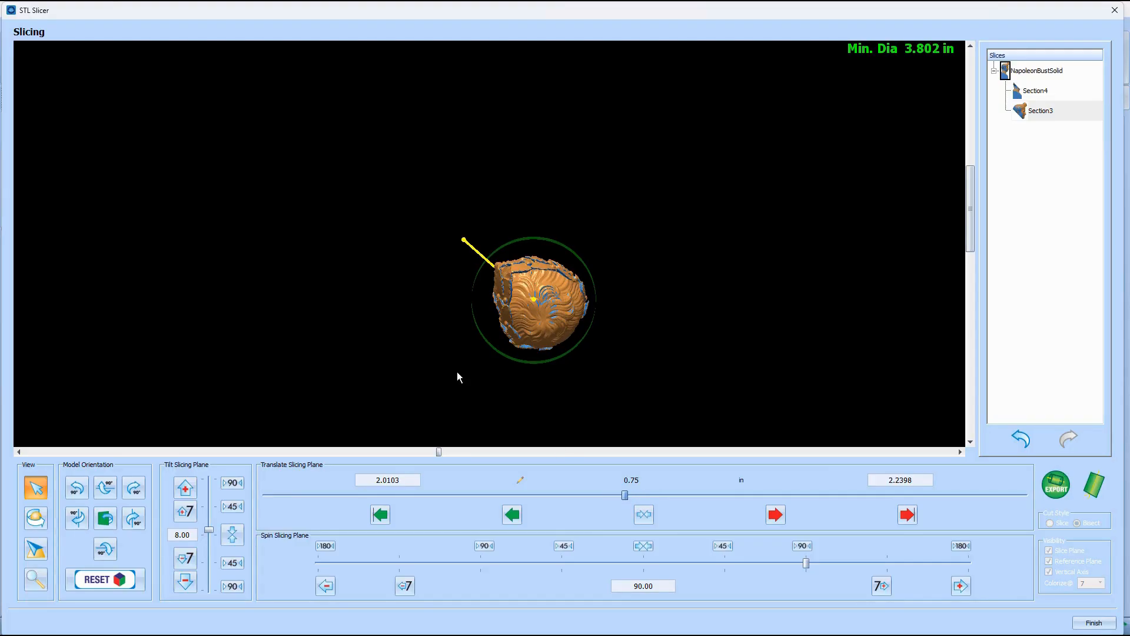
pyautogui.moveTo(683, 198); pyautogui.dragTo(684, 192, button='middle')
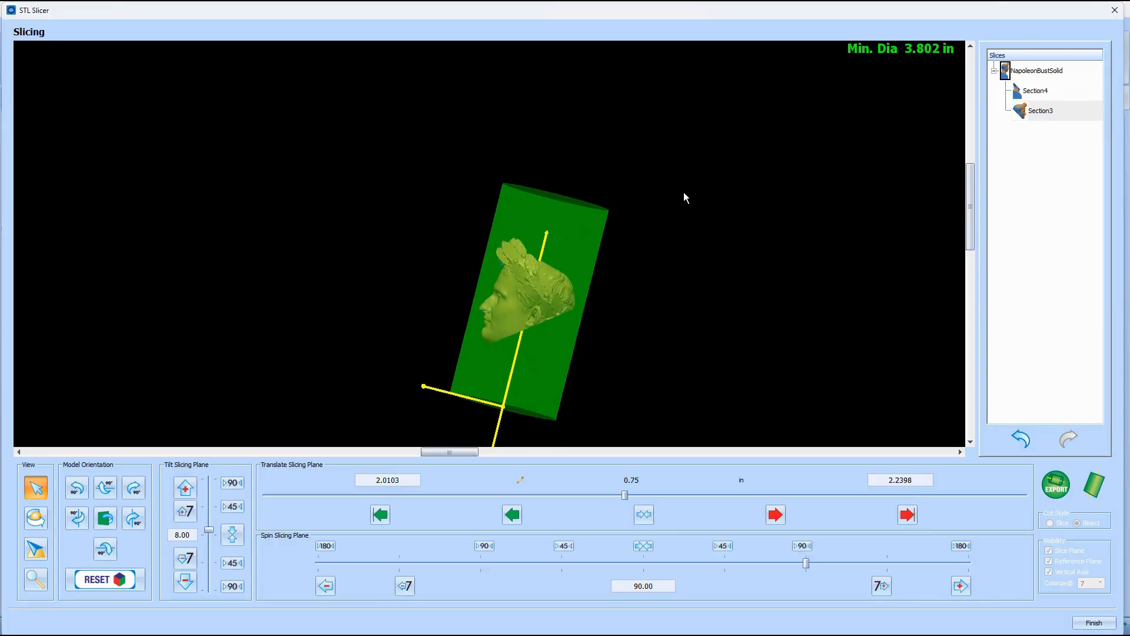
# - Examine how the head fits inside the cylinder from the side, front, top and underneath
pyautogui.scroll(-4, 572, 324)
pyautogui.scroll(8, 552, 327)
pyautogui.moveTo(542, 208); pyautogui.dragTo(479, 266, button='middle')
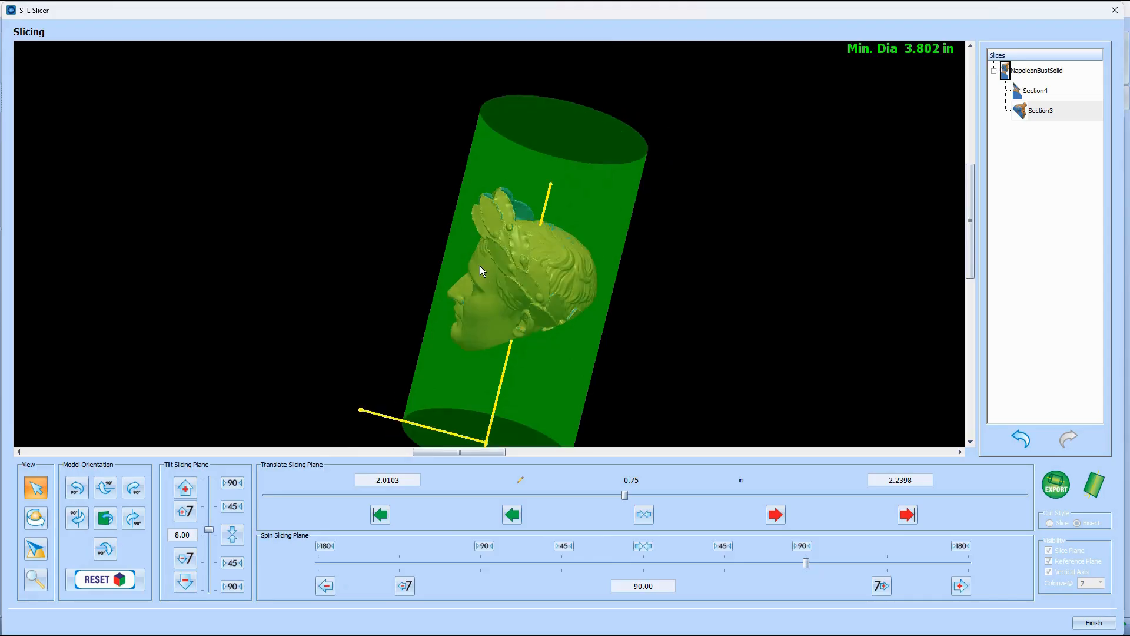
pyautogui.moveTo(528, 208)
pyautogui.mouseDown(button='middle')
pyautogui.moveTo(460, 332)
pyautogui.moveTo(531, 178)
pyautogui.moveTo(497, 348)
pyautogui.mouseUp(button='middle')
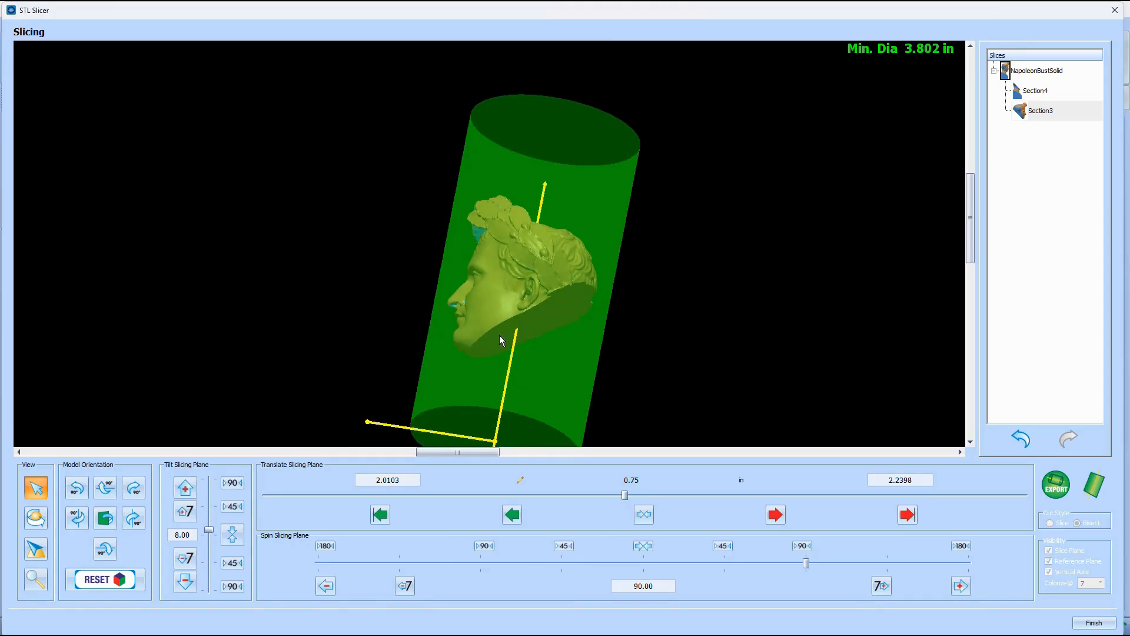
pyautogui.scroll(-4, 499, 334)
pyautogui.moveTo(405, 239); pyautogui.dragTo(560, 270, button='middle')
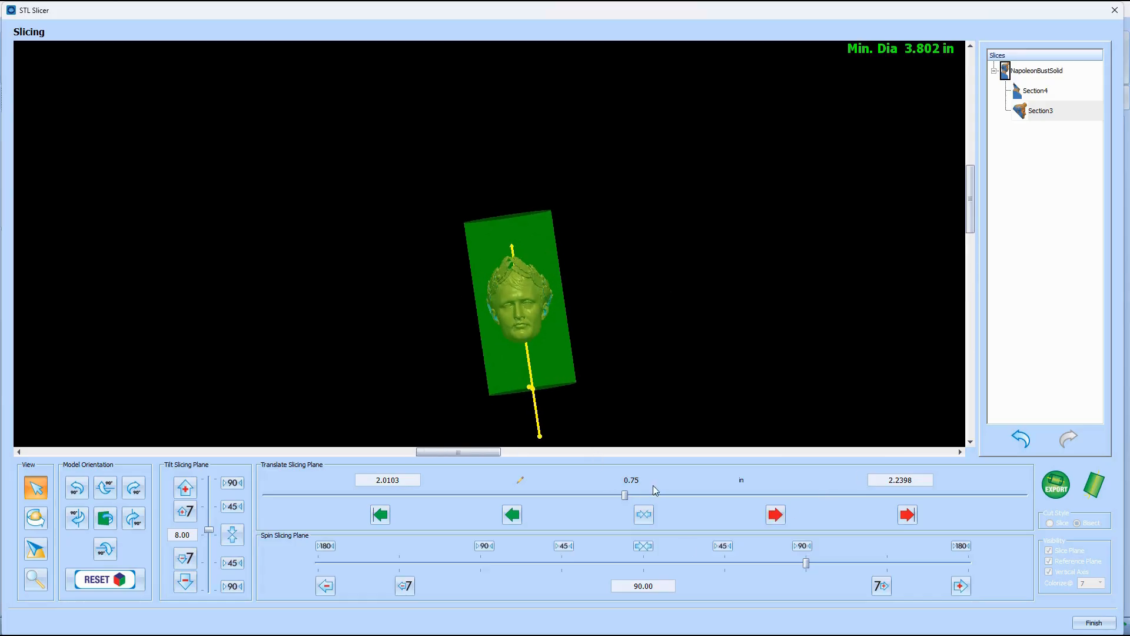
pyautogui.moveTo(436, 309); pyautogui.dragTo(179, 283, button='middle')
pyautogui.scroll(-6, 377, 265)
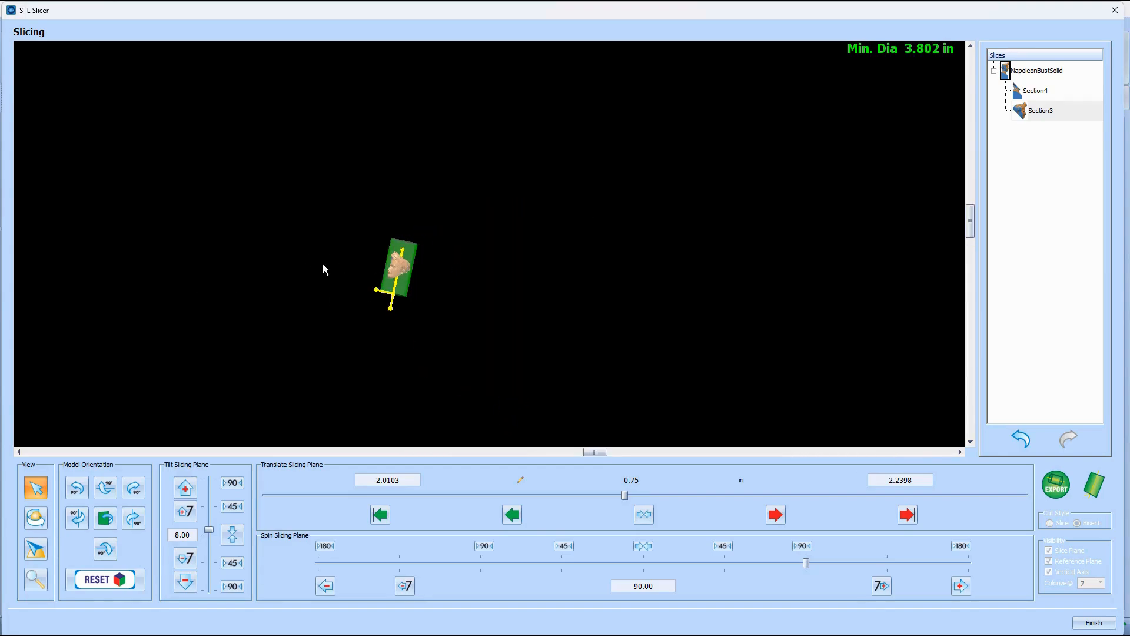
pyautogui.scroll(5, 321, 264)
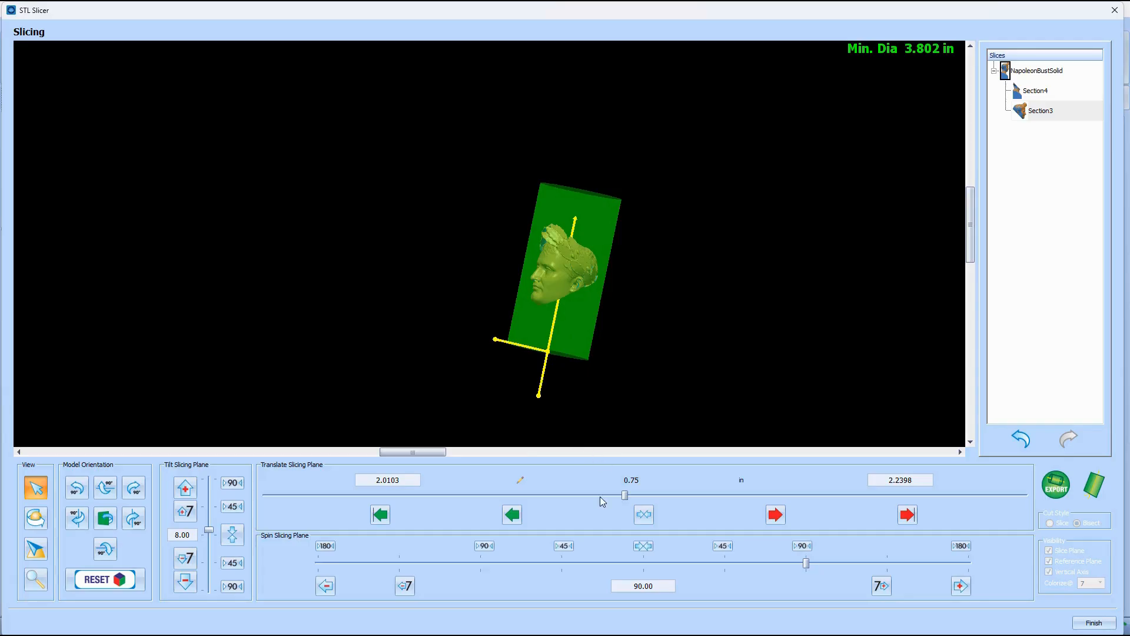
# - Try to export the head with the cylinder translated to a front distance of 1.1858 in, and cancel at the oversized radius warning
pyautogui.moveTo(627, 500); pyautogui.dragTo(478, 483)
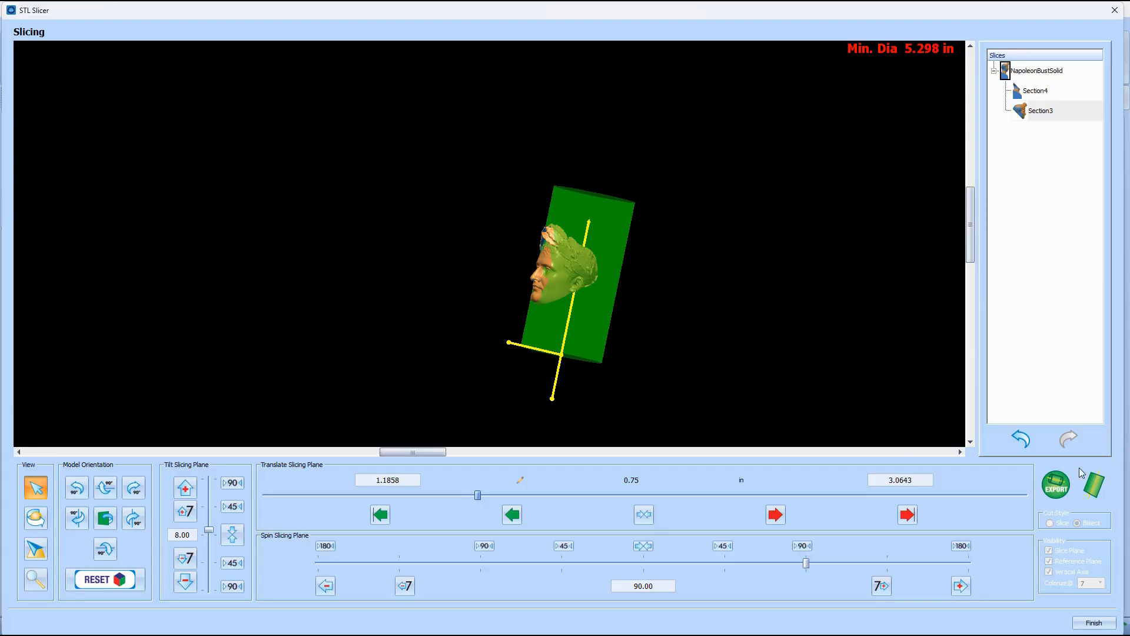
pyautogui.click(1057, 486)
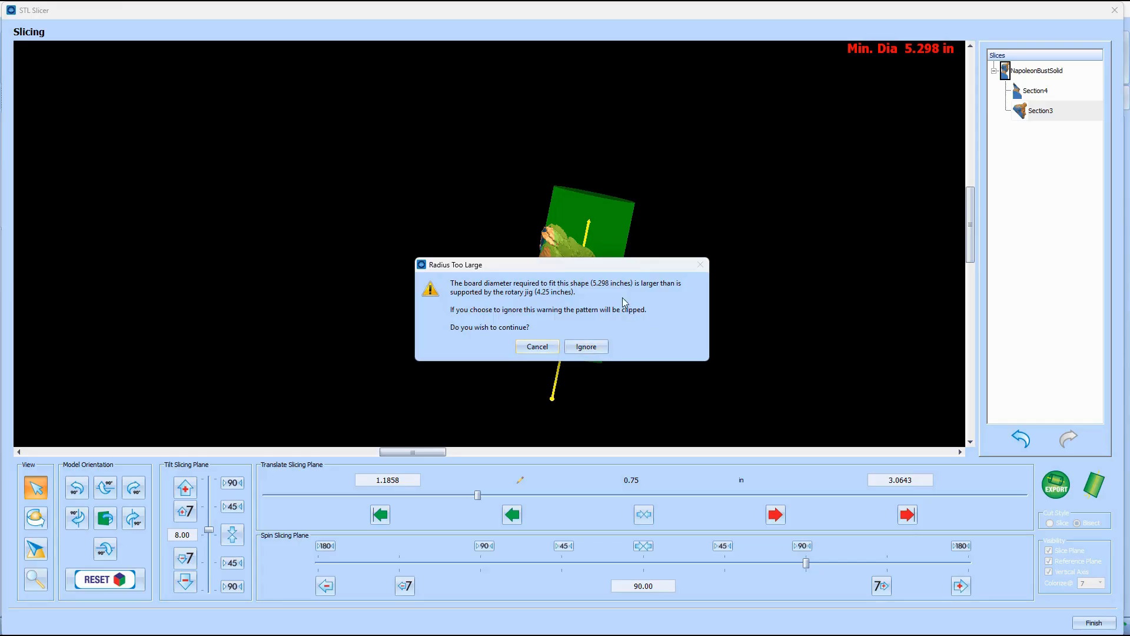
pyautogui.moveTo(562, 267); pyautogui.dragTo(820, 210)
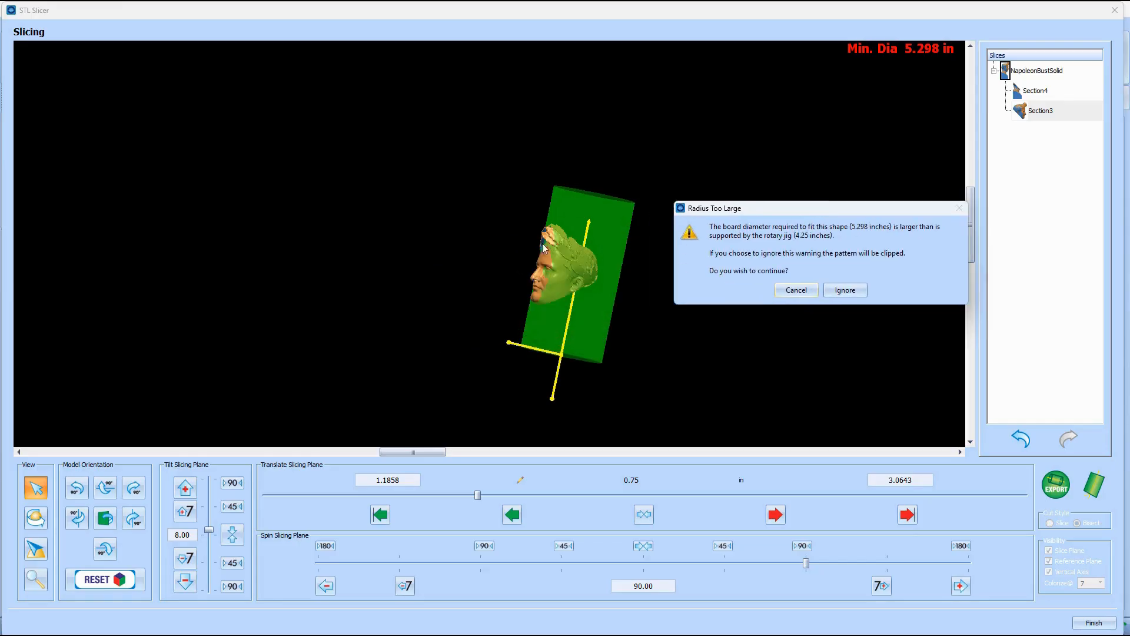
pyautogui.click(799, 290)
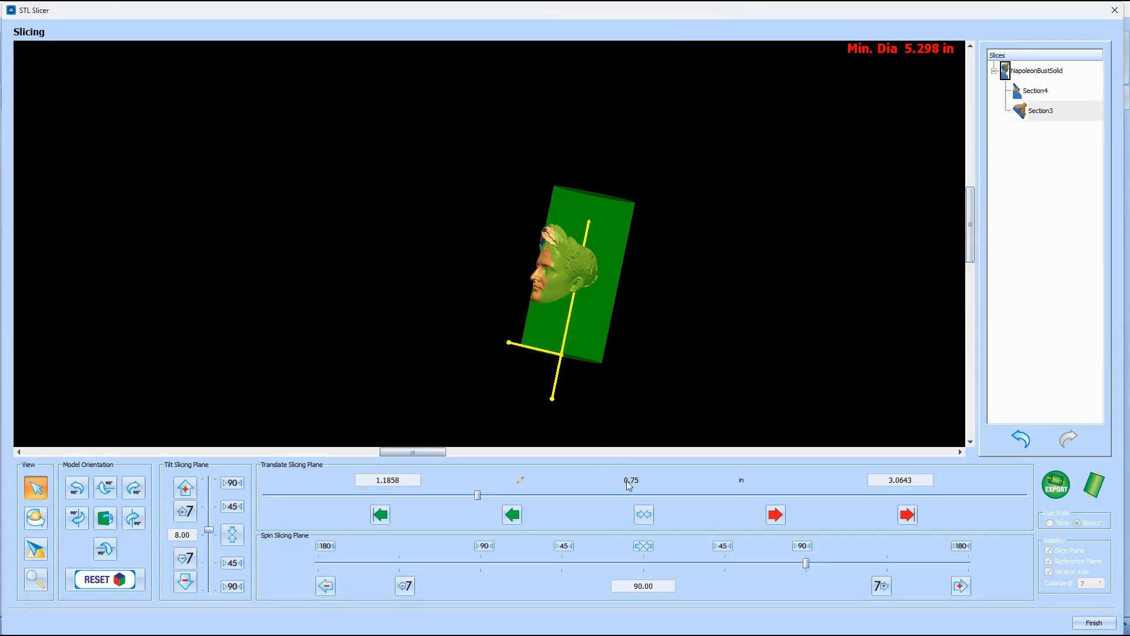
# - Translate the cylinder back toward the head's face
pyautogui.moveTo(480, 498); pyautogui.dragTo(594, 504)
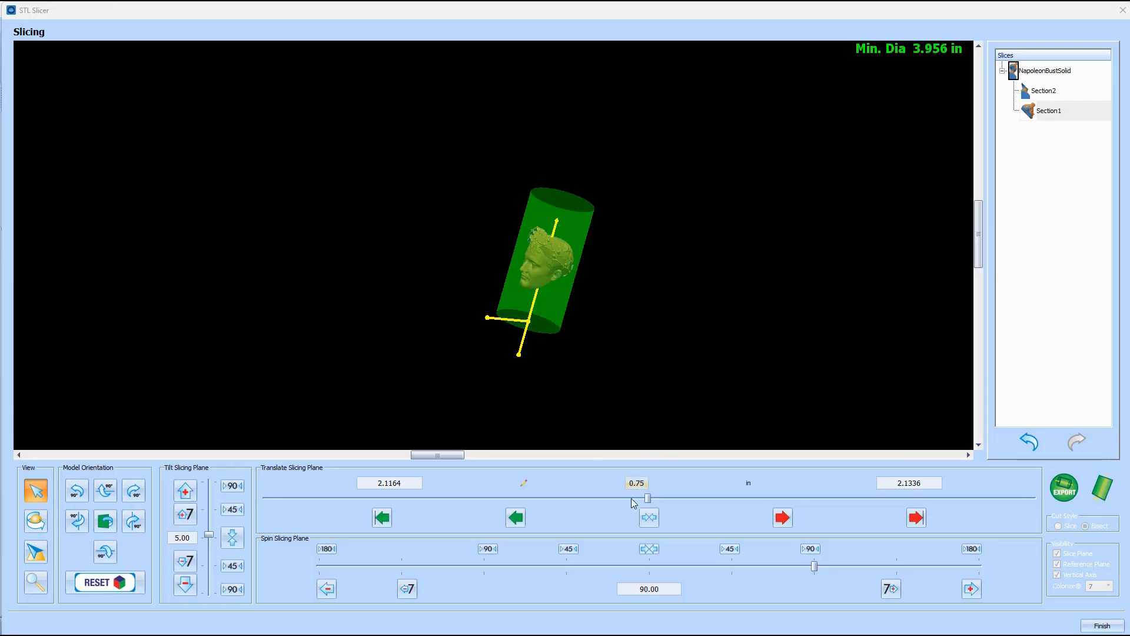
# - Translate the cylinder to a front distance of 1.9741 in around the head
pyautogui.moveTo(648, 497); pyautogui.dragTo(624, 498)
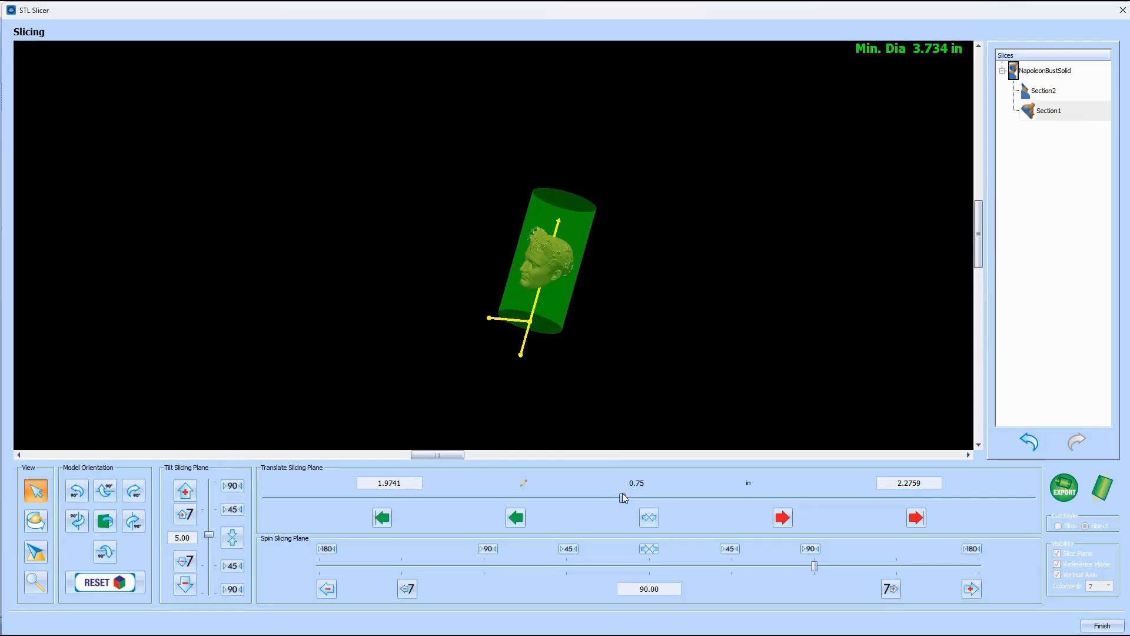
pyautogui.scroll(5, 560, 274)
pyautogui.moveTo(560, 274); pyautogui.dragTo(523, 220, button='middle')
pyautogui.scroll(2, 494, 287)
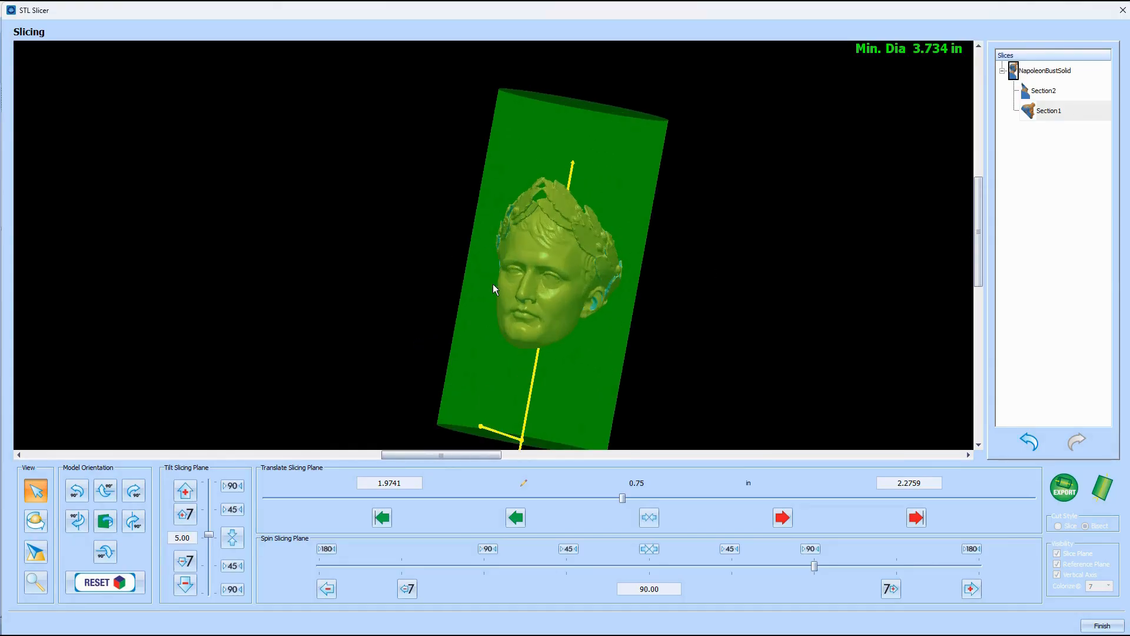
# - Examine the clearance between the head and the cylinder wall up close from the front and both sides
pyautogui.moveTo(488, 262); pyautogui.dragTo(711, 249, button='middle')
pyautogui.scroll(-3, 514, 300)
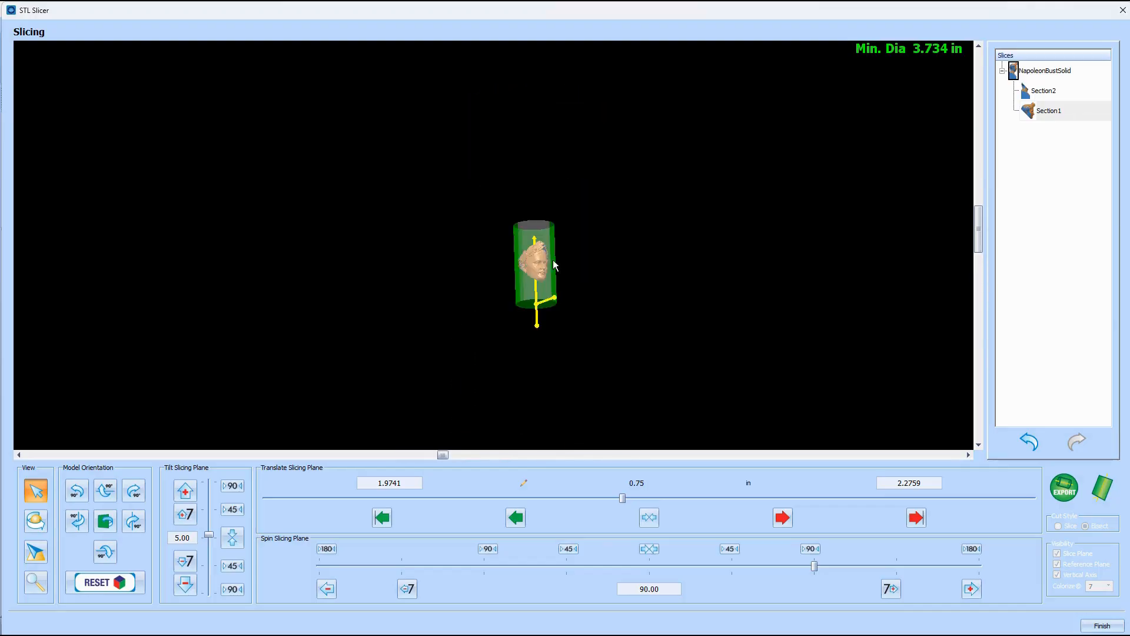
pyautogui.scroll(2, 513, 301)
pyautogui.scroll(5, 513, 297)
pyautogui.moveTo(623, 198); pyautogui.dragTo(426, 230, button='middle')
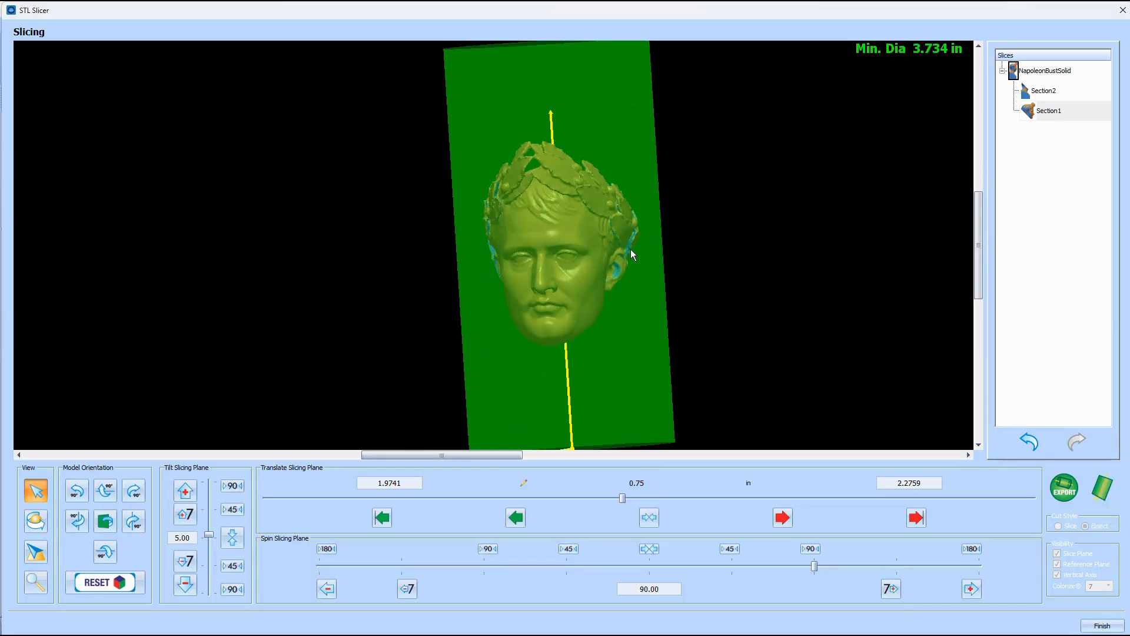
pyautogui.moveTo(614, 249); pyautogui.dragTo(415, 242, button='middle')
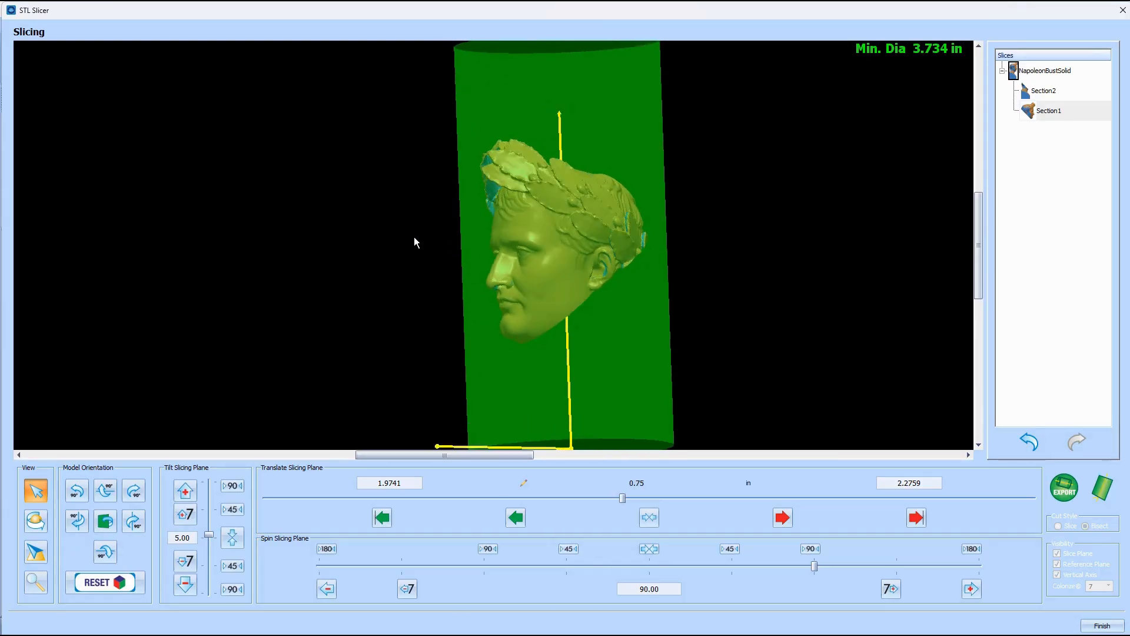
pyautogui.scroll(5, 573, 220)
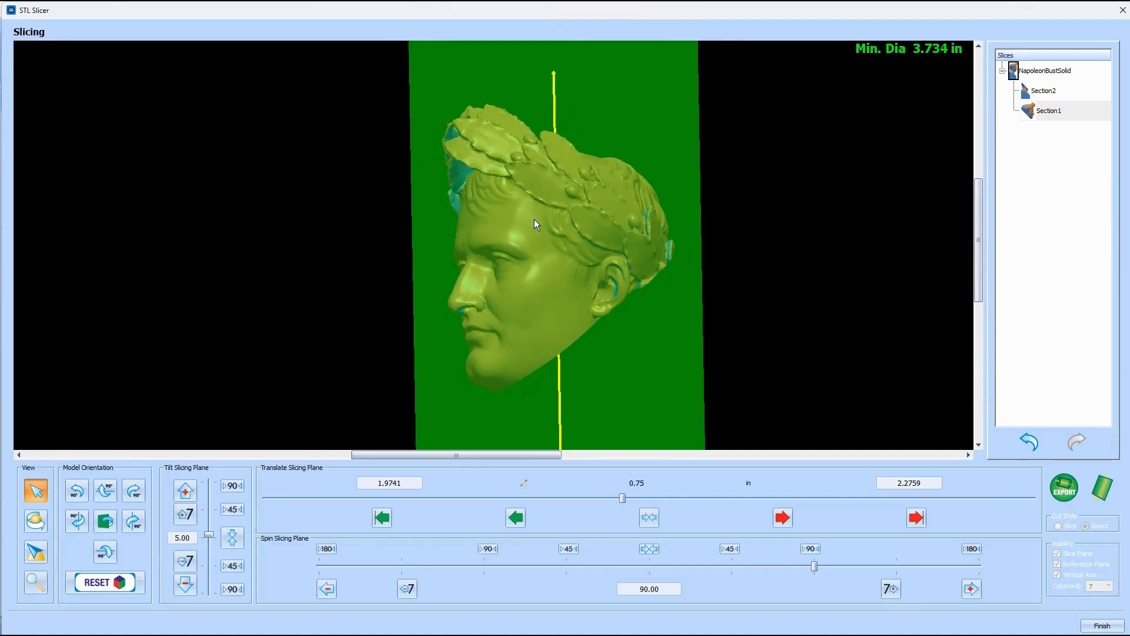
pyautogui.moveTo(534, 219); pyautogui.dragTo(617, 189, button='middle')
pyautogui.moveTo(689, 197); pyautogui.dragTo(659, 345)
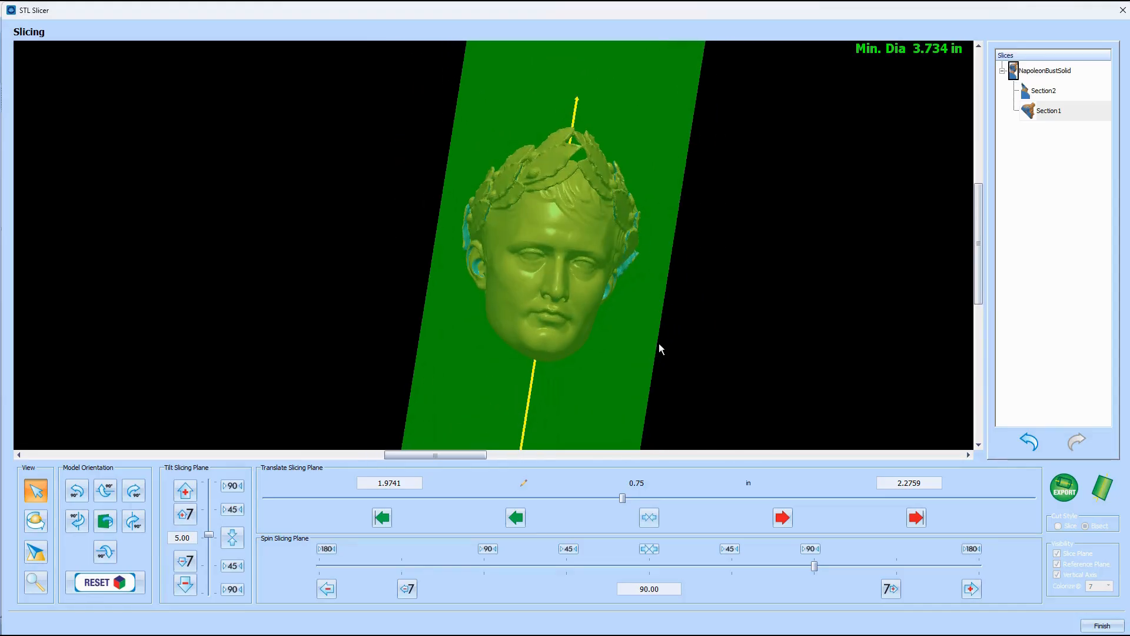
pyautogui.moveTo(503, 239); pyautogui.dragTo(503, 398)
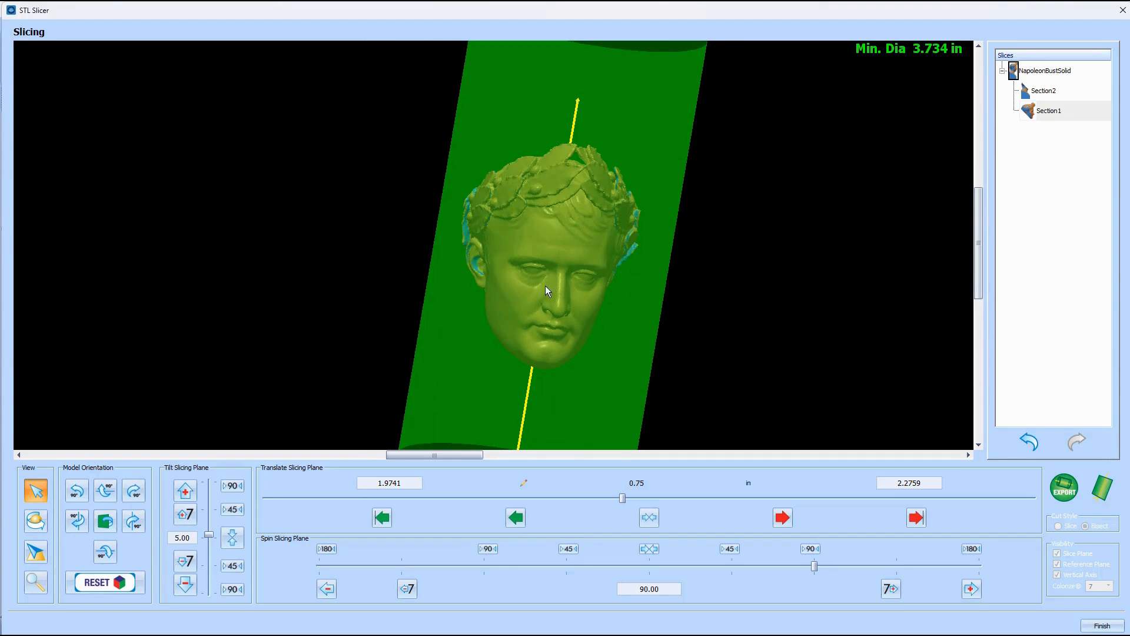
# - Examine the whole cylinder around the head from above, the front and the profile side
pyautogui.scroll(-5, 514, 306)
pyautogui.moveTo(489, 316); pyautogui.dragTo(399, 363)
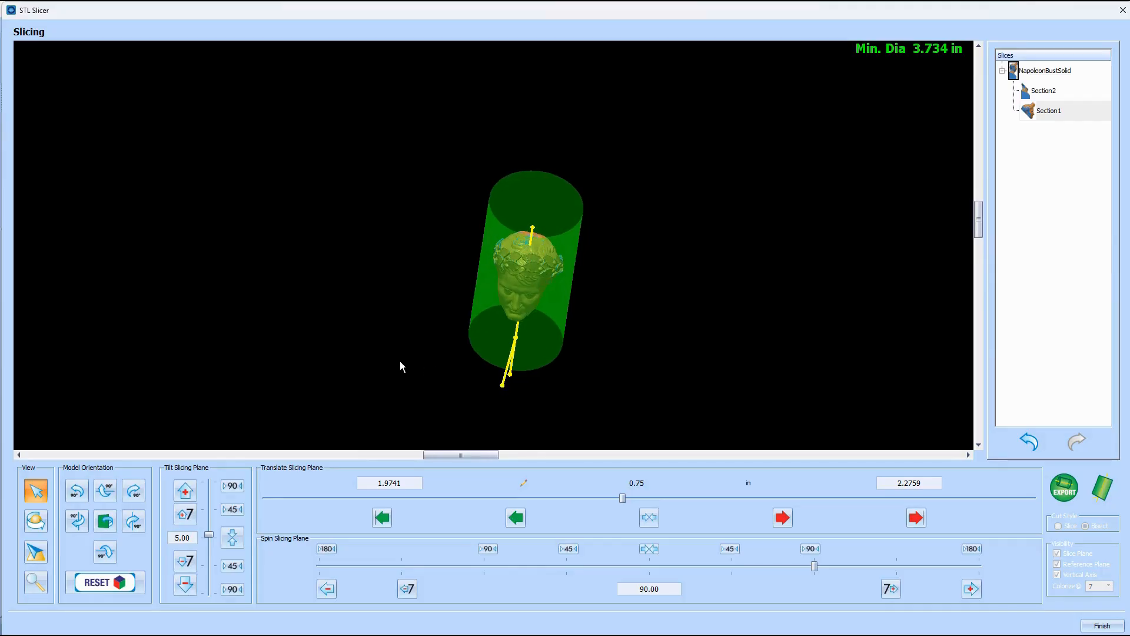
pyautogui.scroll(-1, 401, 362)
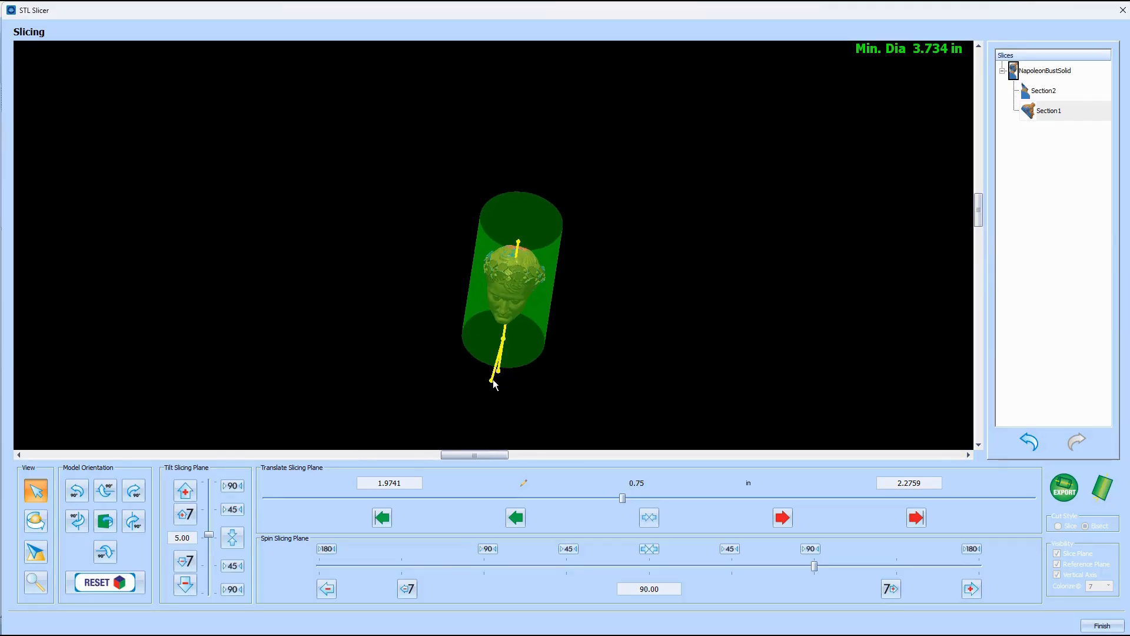
pyautogui.moveTo(575, 377); pyautogui.dragTo(416, 391)
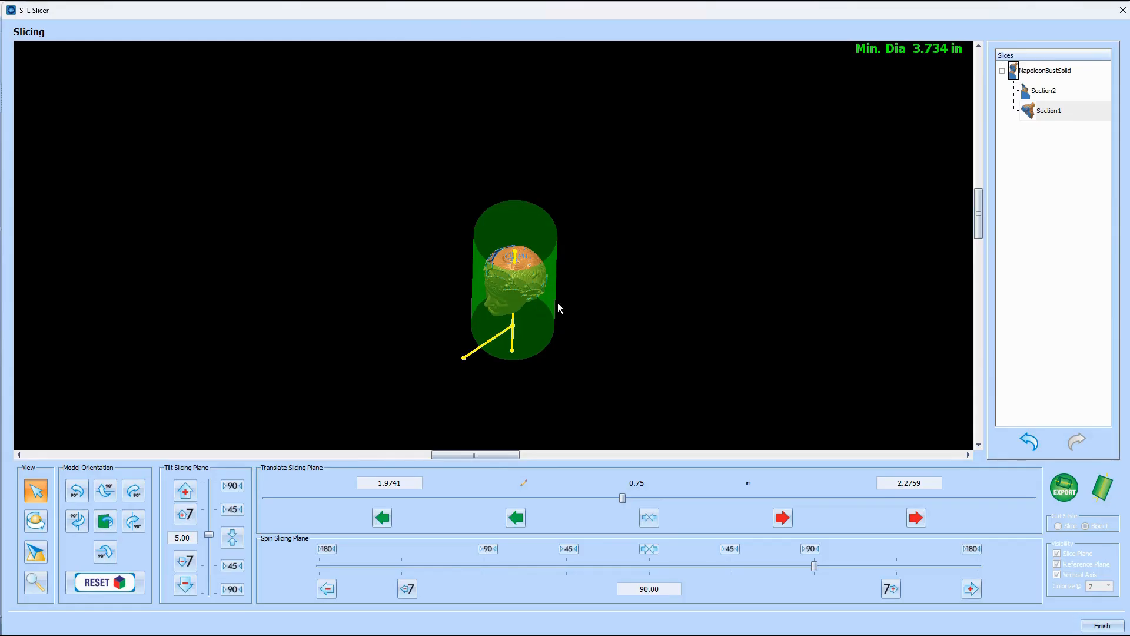
pyautogui.moveTo(558, 303); pyautogui.dragTo(616, 243, button='middle')
pyautogui.scroll(-5, 499, 288)
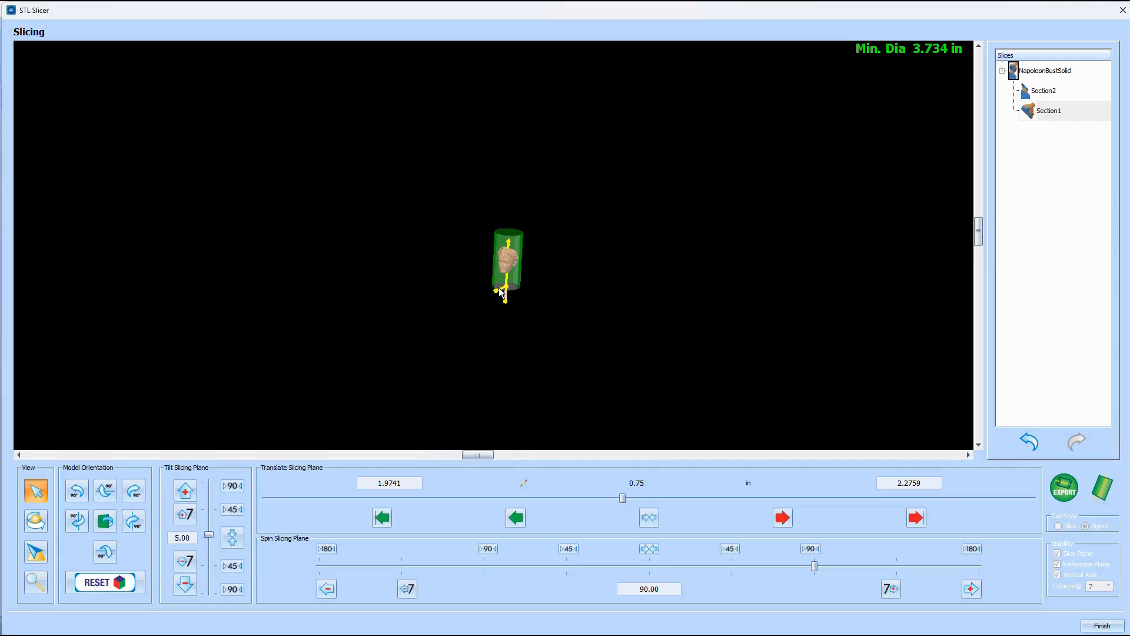
pyautogui.scroll(5, 500, 291)
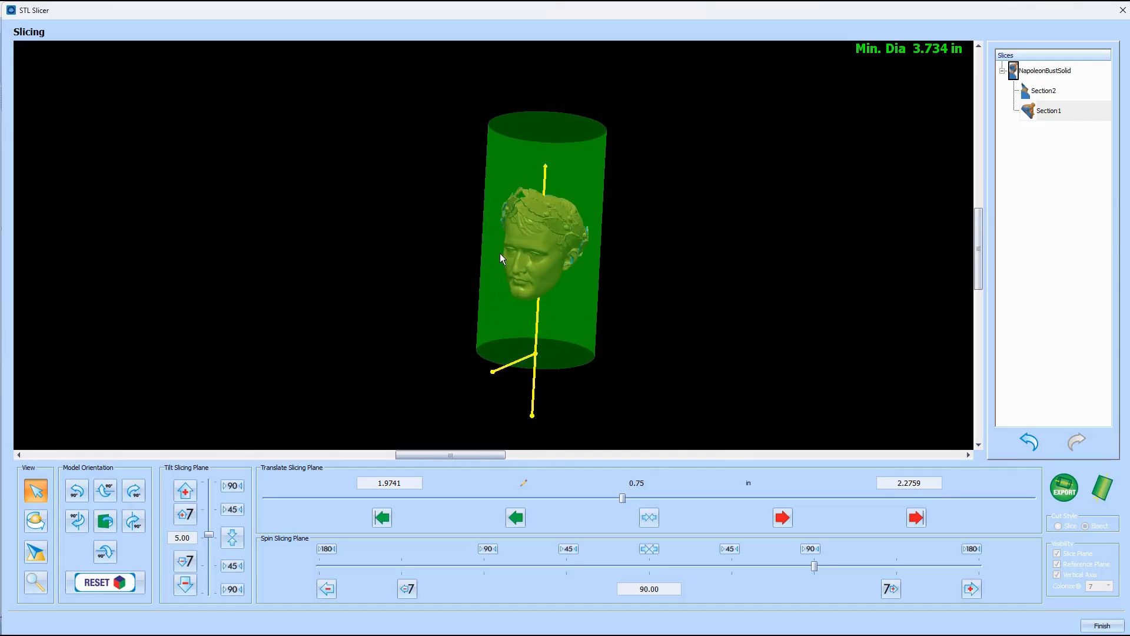
pyautogui.moveTo(501, 258); pyautogui.dragTo(528, 304, button='middle')
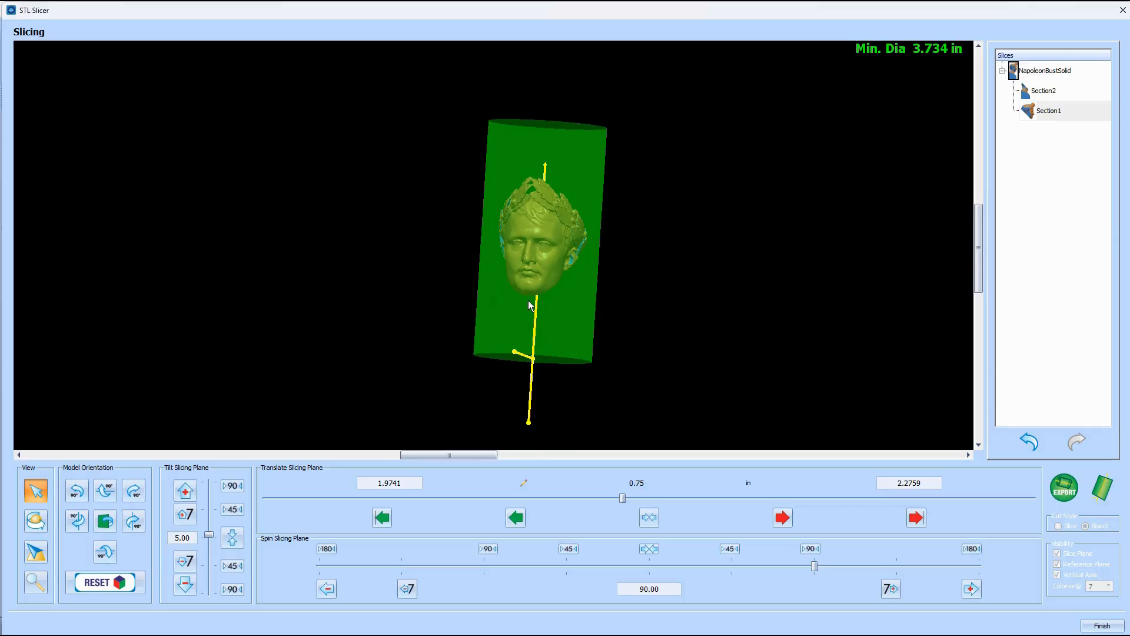
pyautogui.scroll(1, 529, 304)
pyautogui.moveTo(619, 297); pyautogui.dragTo(391, 313, button='middle')
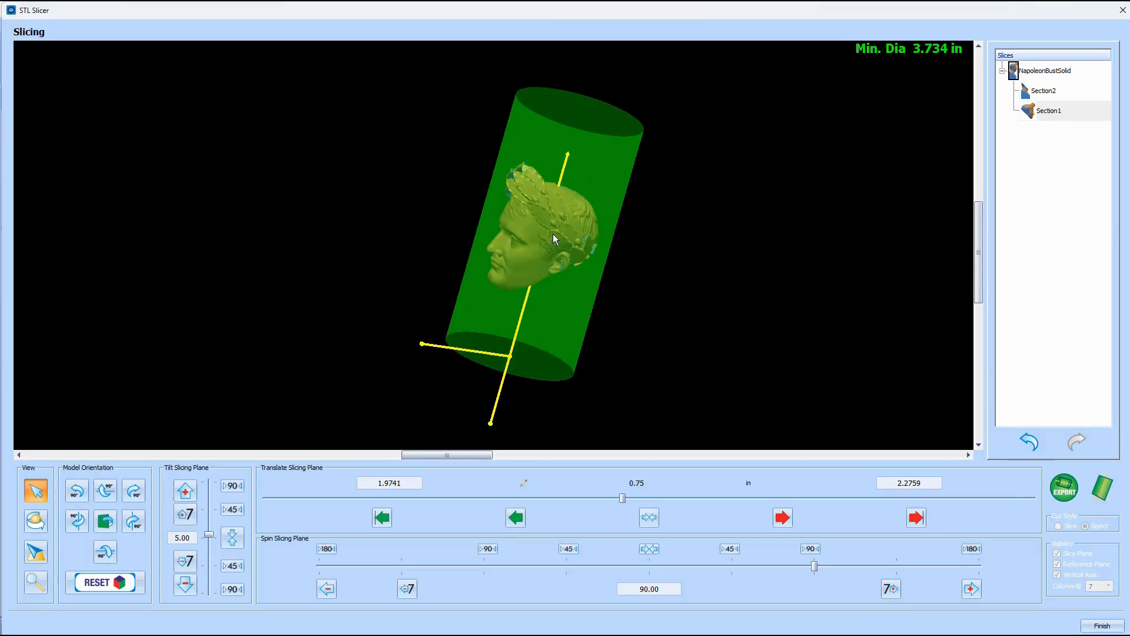
# - Export the head section as a rotary pattern and switch from the cylinder back to the flat slicing plane
pyautogui.click(1067, 494)
pyautogui.click(1102, 488)
pyautogui.scroll(-3, 570, 333)
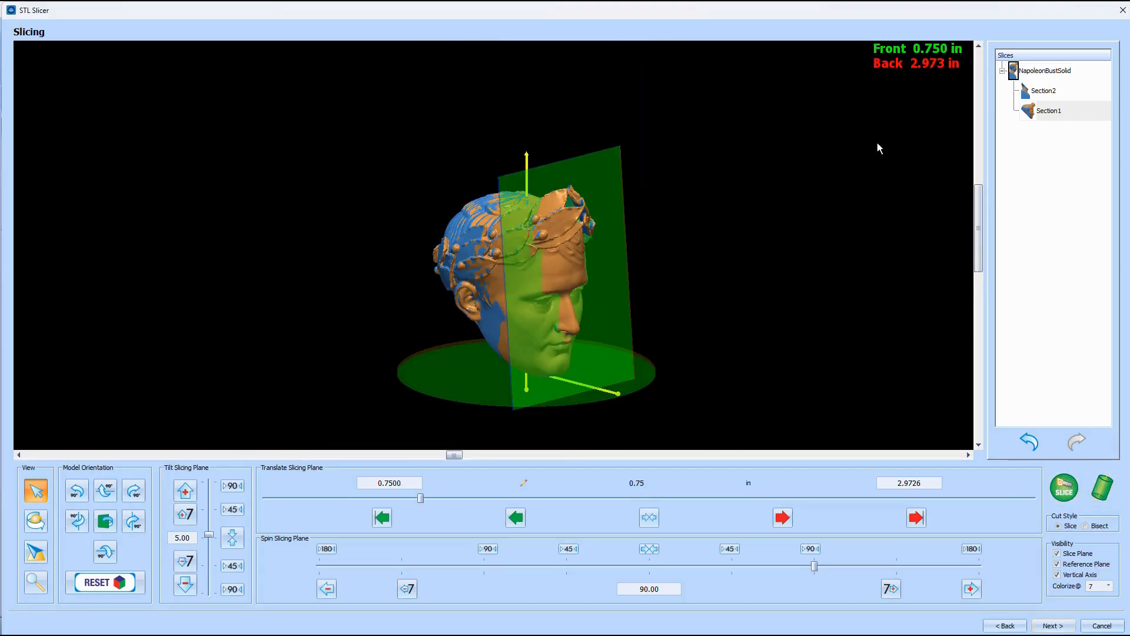
# - Select Section2 to inspect the remaining bust and its diagonal cut face, and close the slicer
pyautogui.click(1028, 94)
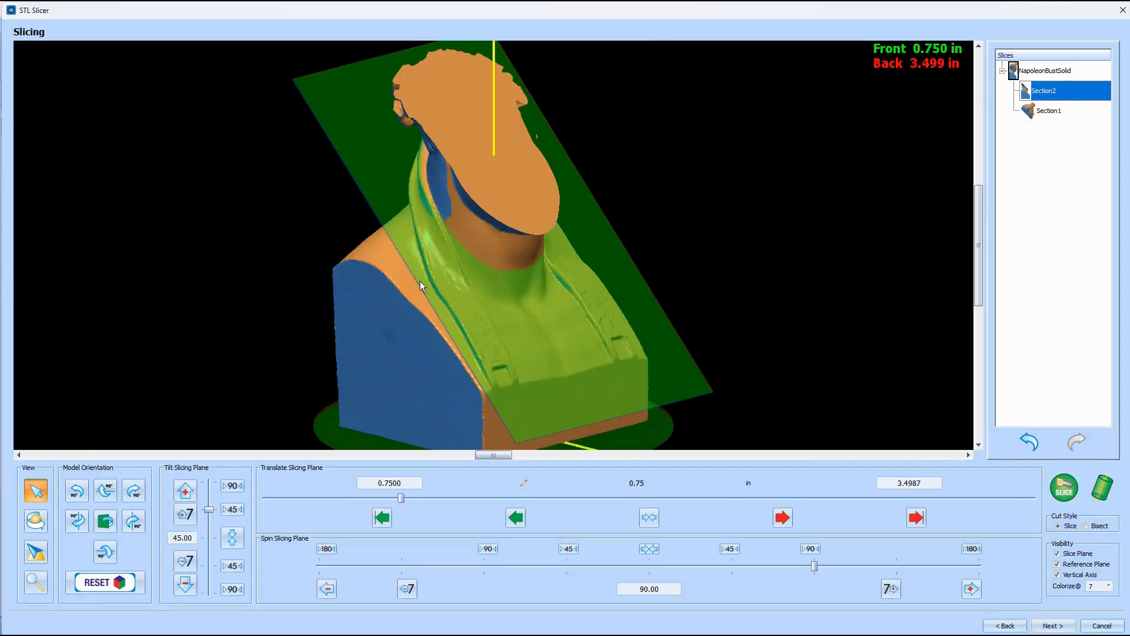
pyautogui.moveTo(415, 335); pyautogui.dragTo(422, 269)
pyautogui.moveTo(390, 338); pyautogui.dragTo(528, 276)
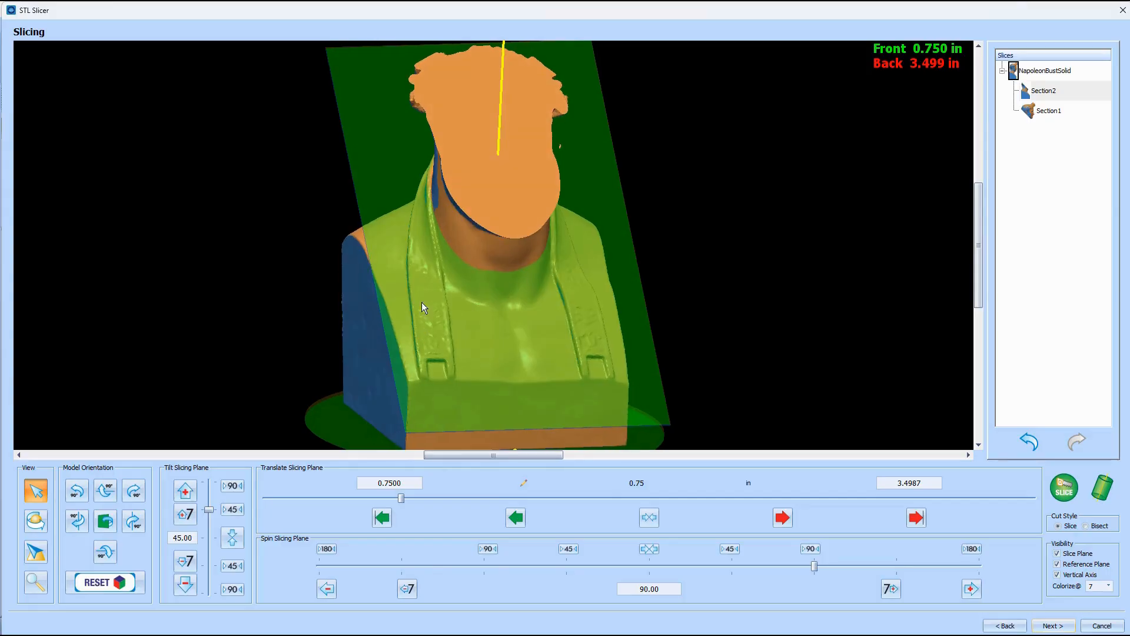
pyautogui.scroll(-4, 437, 301)
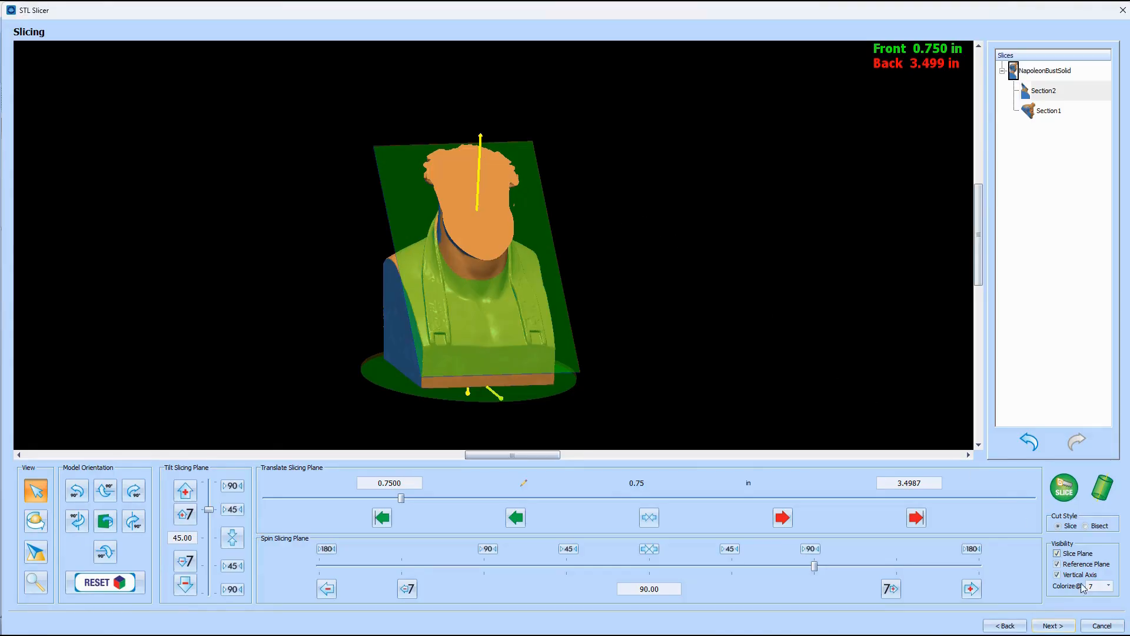
pyautogui.click(1103, 626)
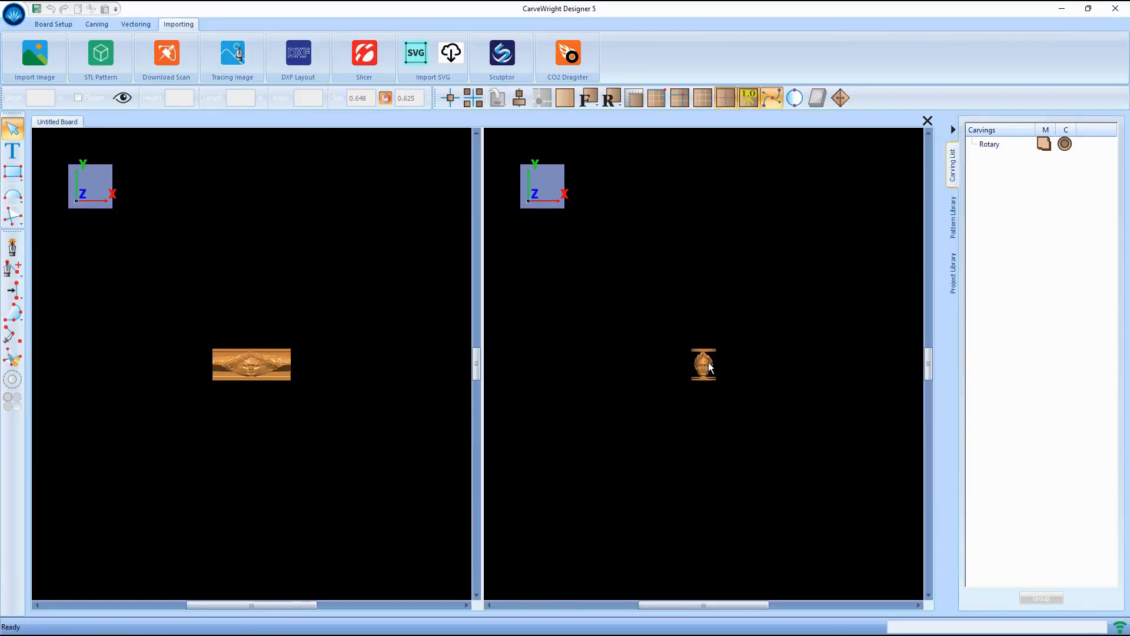
# - Examine the imported rotary head carving in both the unrolled flat view and the 3D cylinder view
pyautogui.scroll(8, 706, 367)
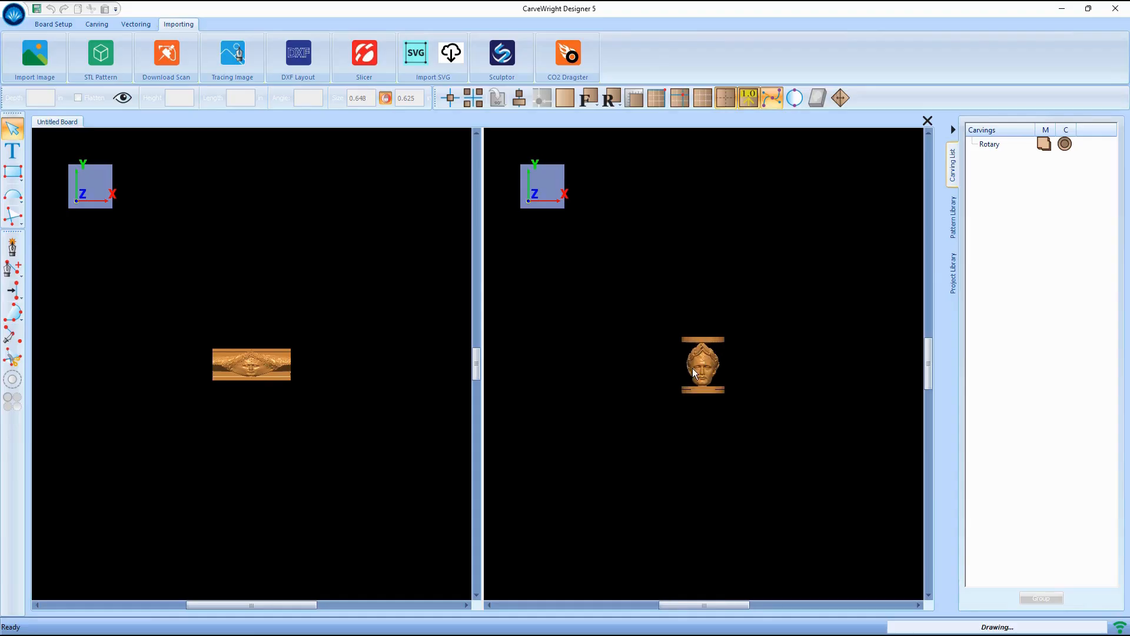
pyautogui.moveTo(674, 386)
pyautogui.mouseDown()
pyautogui.moveTo(830, 321)
pyautogui.moveTo(661, 355)
pyautogui.moveTo(631, 399)
pyautogui.moveTo(688, 380)
pyautogui.mouseUp()
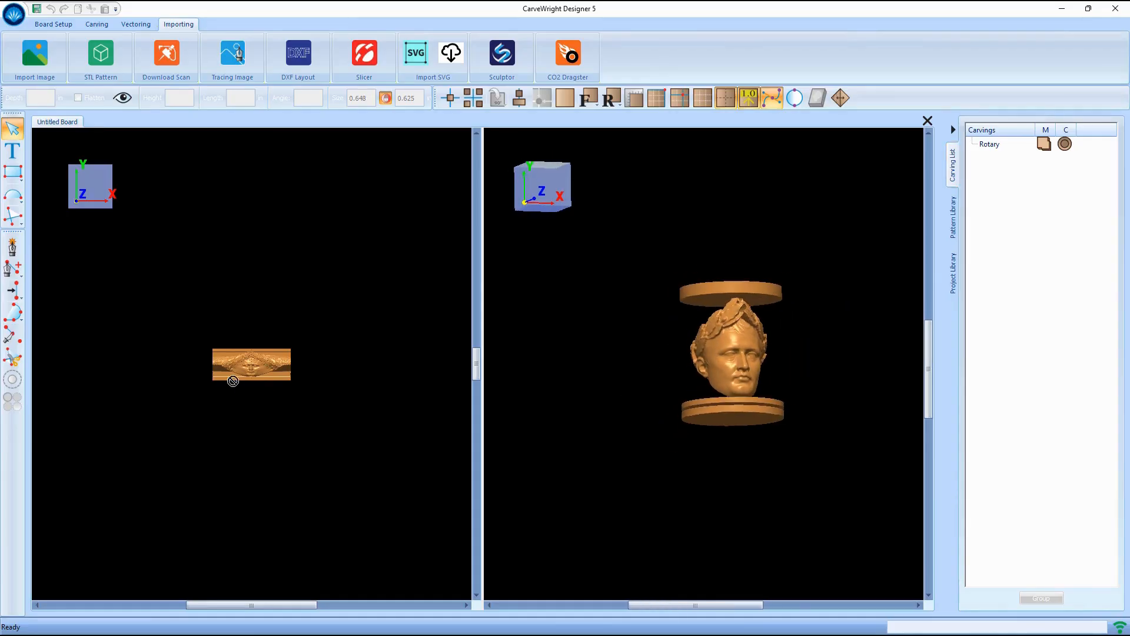
pyautogui.scroll(3, 257, 362)
pyautogui.scroll(3, 257, 362)
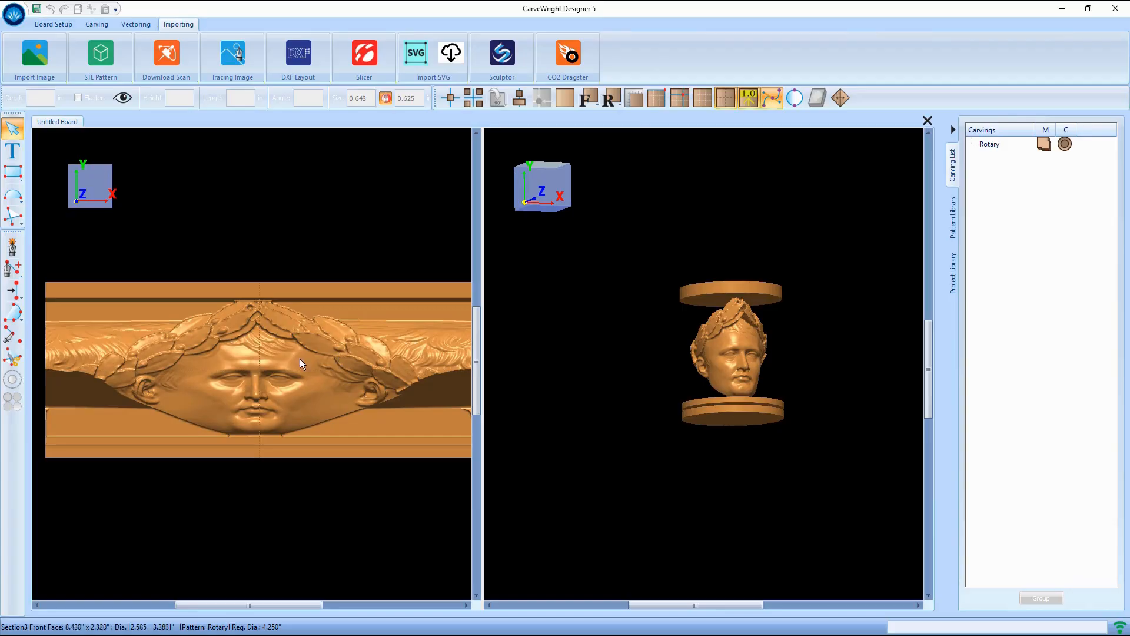
pyautogui.scroll(-3, 309, 425)
pyautogui.scroll(3, 356, 400)
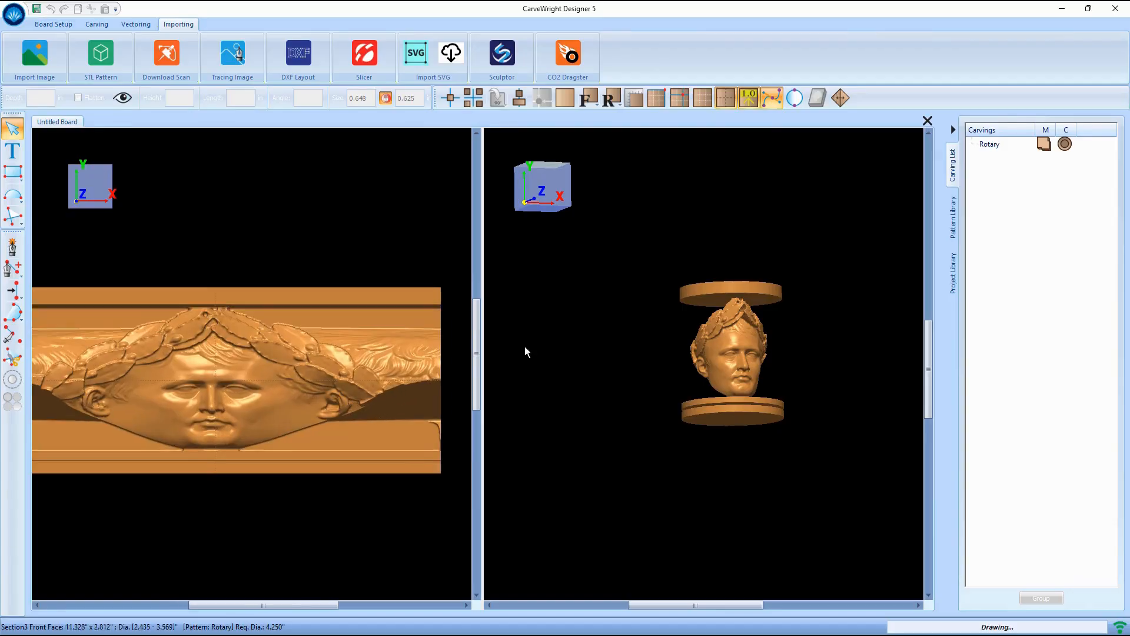
pyautogui.moveTo(739, 346); pyautogui.dragTo(866, 361, button='middle')
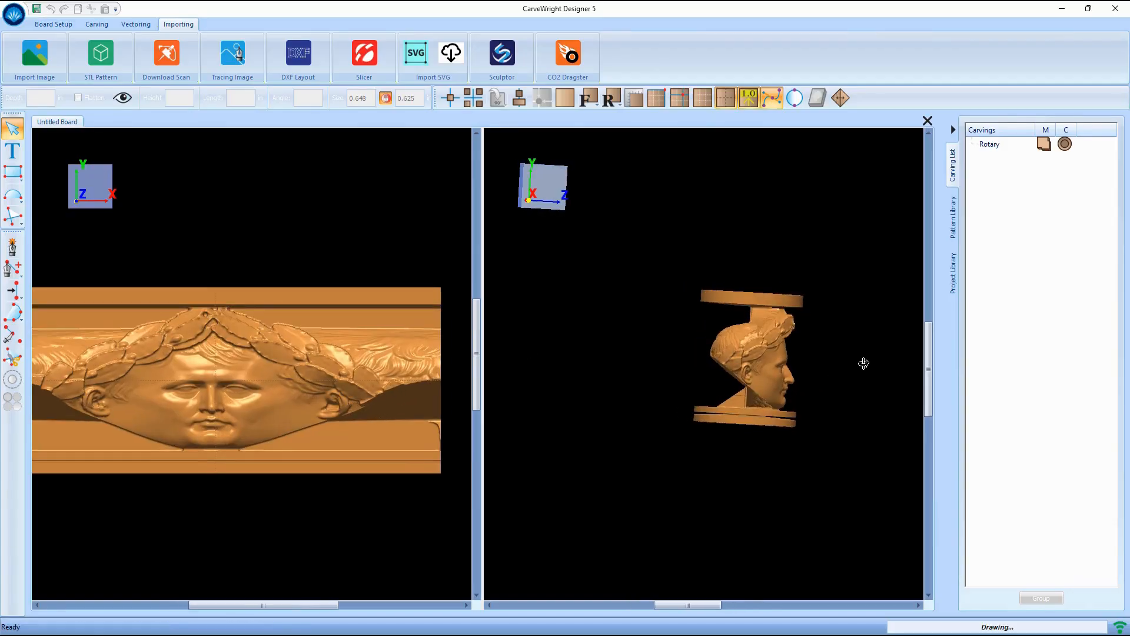
pyautogui.scroll(3, 836, 344)
pyautogui.moveTo(757, 324); pyautogui.dragTo(710, 334, button='middle')
pyautogui.scroll(-1, 710, 335)
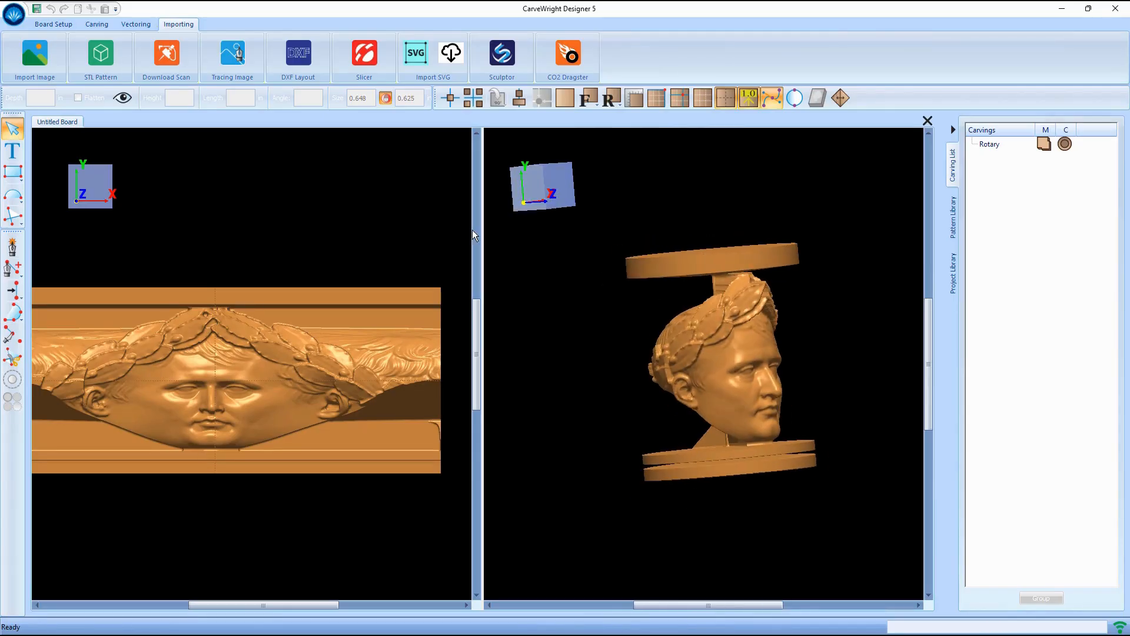
# - Set the rotary board's length to 12 in and check the head carving on the longer blank
pyautogui.click(53, 25)
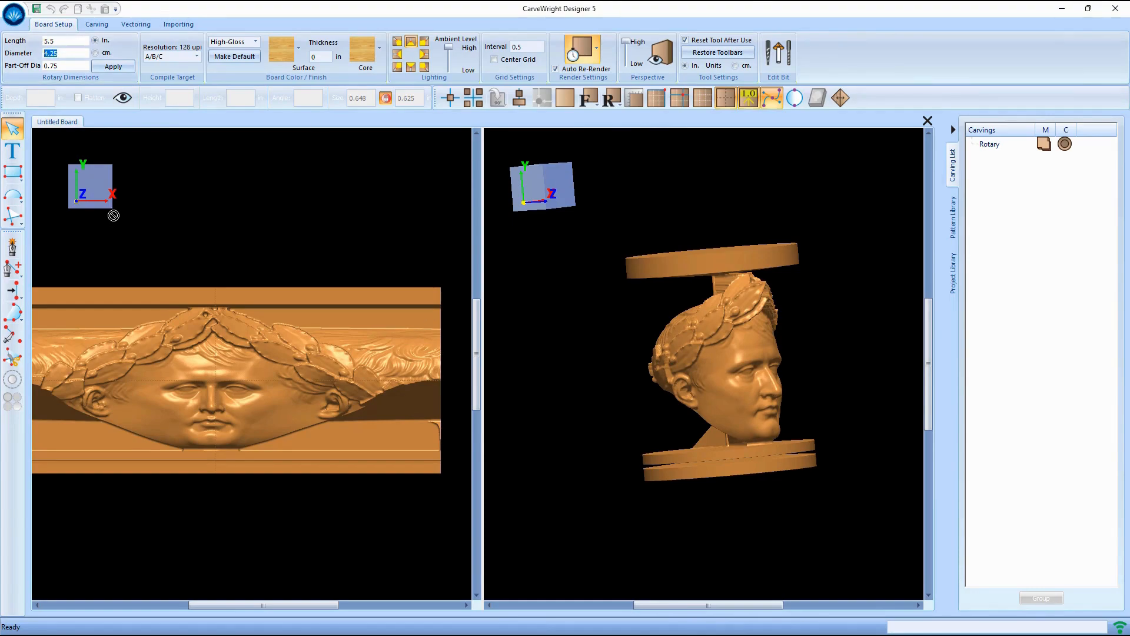
pyautogui.scroll(1, 182, 358)
pyautogui.moveTo(181, 362); pyautogui.dragTo(202, 373, button='middle')
pyautogui.scroll(-1, 306, 348)
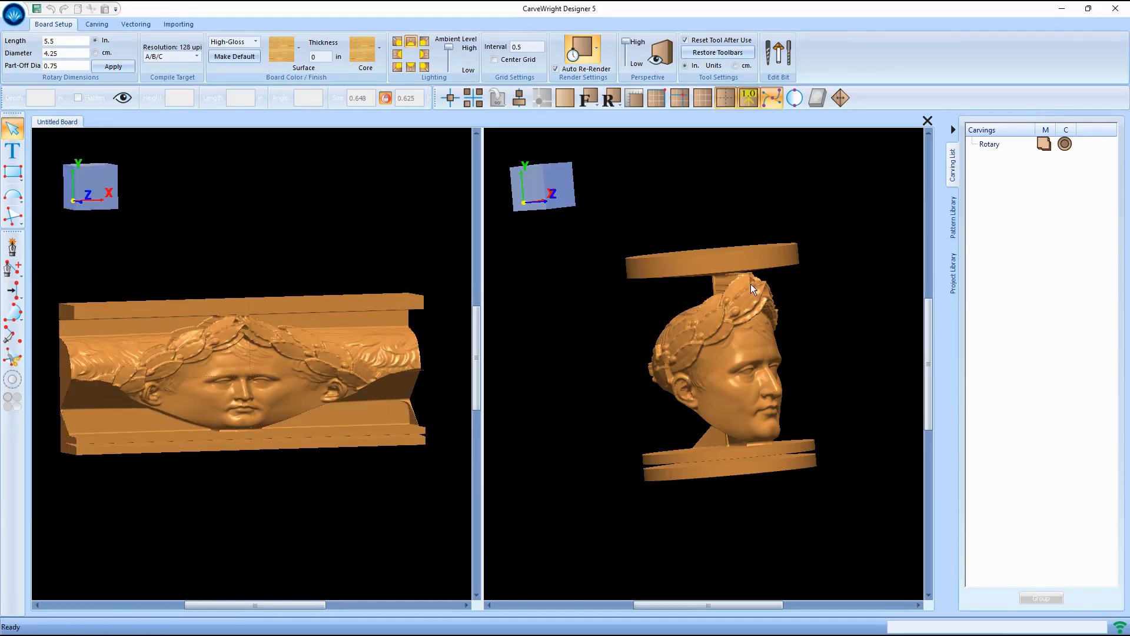
pyautogui.scroll(-1, 750, 283)
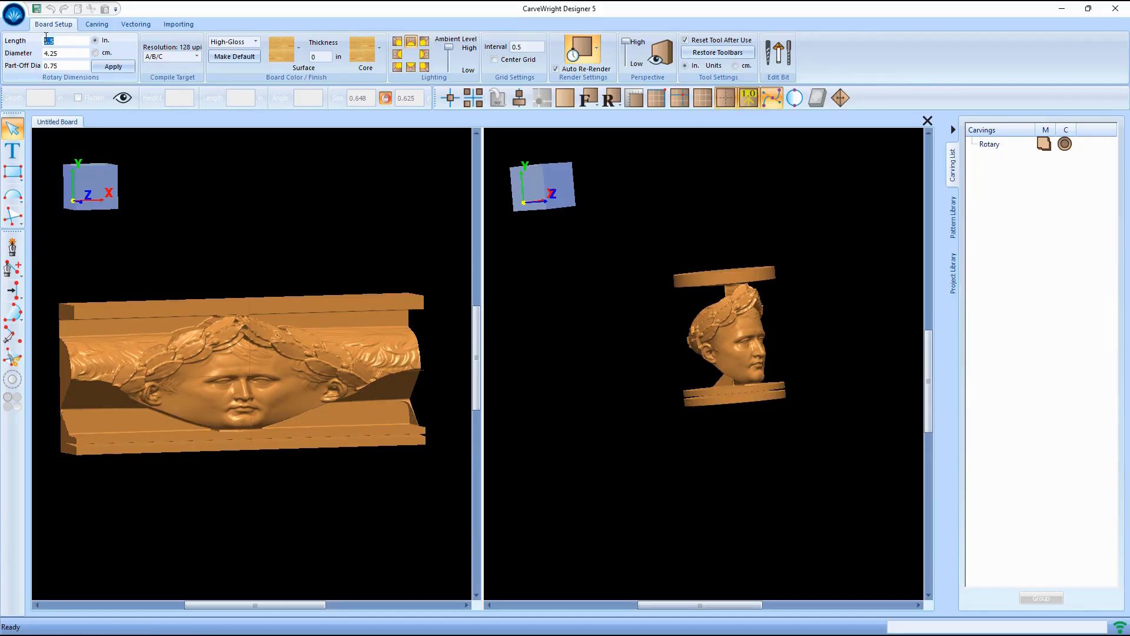
pyautogui.press('BackSpace')
pyautogui.write('12')
pyautogui.click(119, 66)
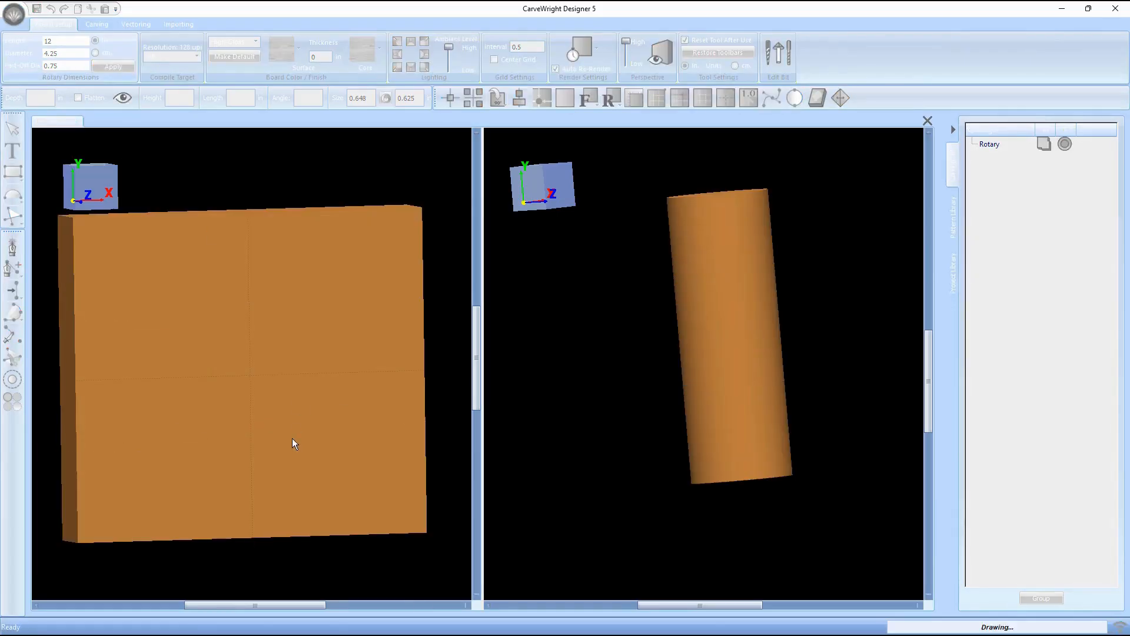
pyautogui.moveTo(242, 372); pyautogui.dragTo(145, 377, button='middle')
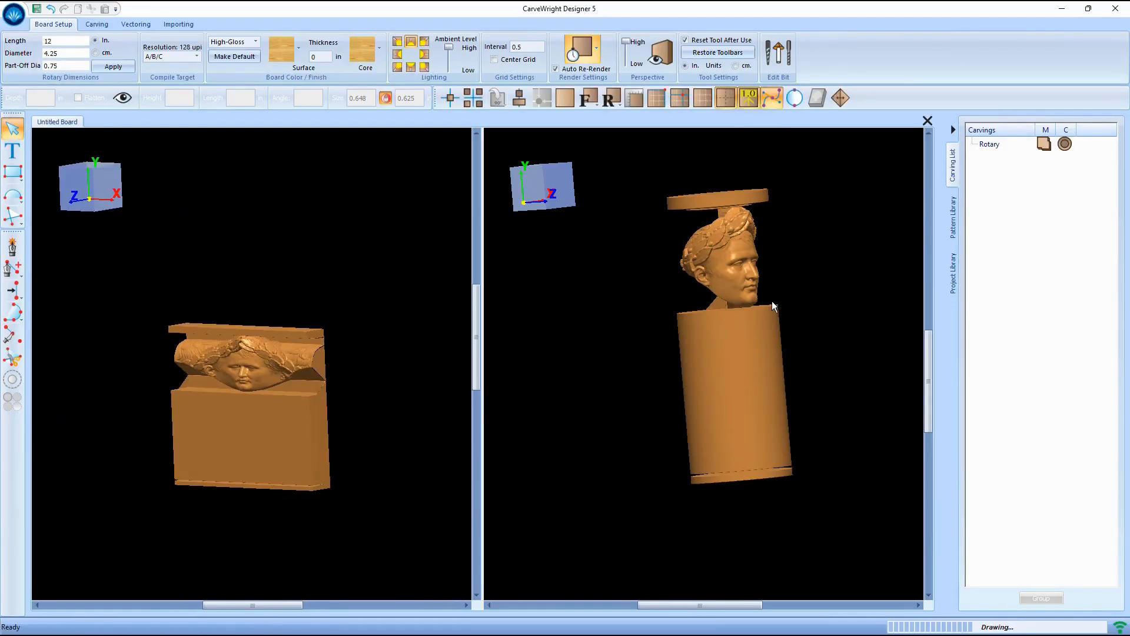
pyautogui.moveTo(772, 302); pyautogui.dragTo(591, 233, button='middle')
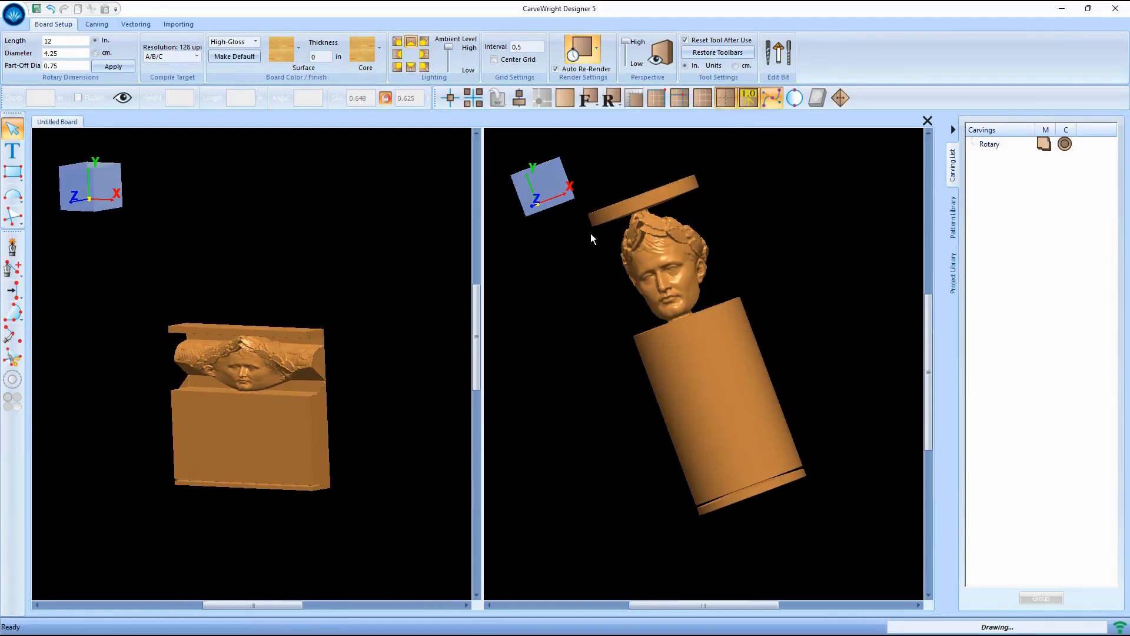
# - Draw a rectangle about 13.28 by 11.89 in over the whole unrolled front face of the rotary board
pyautogui.click(13, 172)
pyautogui.click(589, 100)
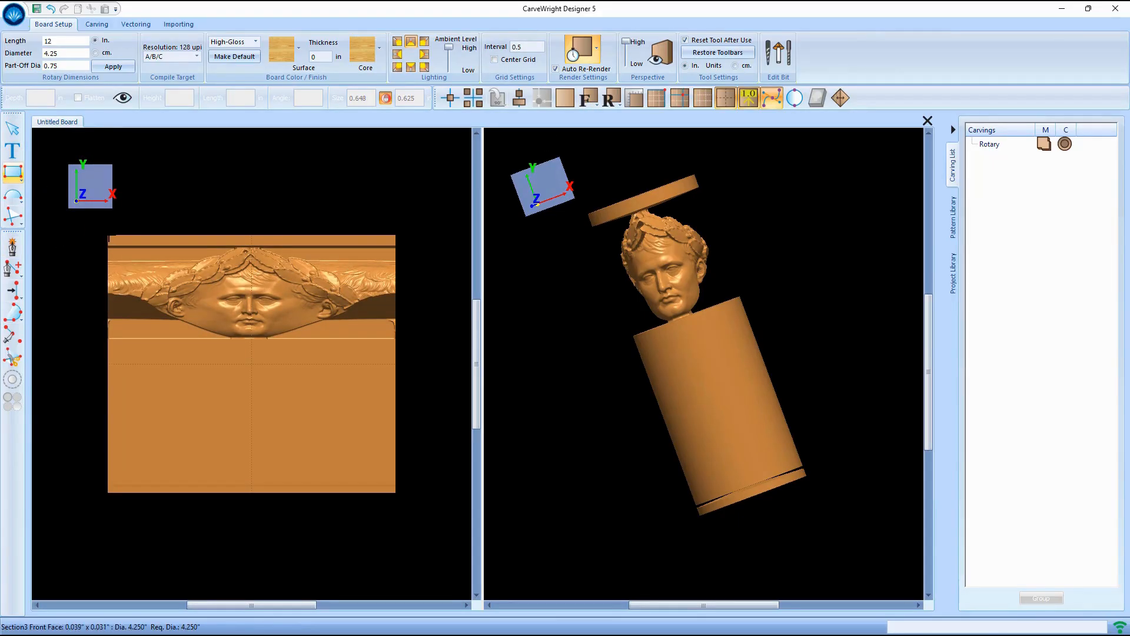
pyautogui.moveTo(108, 236)
pyautogui.mouseDown()
pyautogui.moveTo(455, 517)
pyautogui.moveTo(393, 488)
pyautogui.mouseUp()
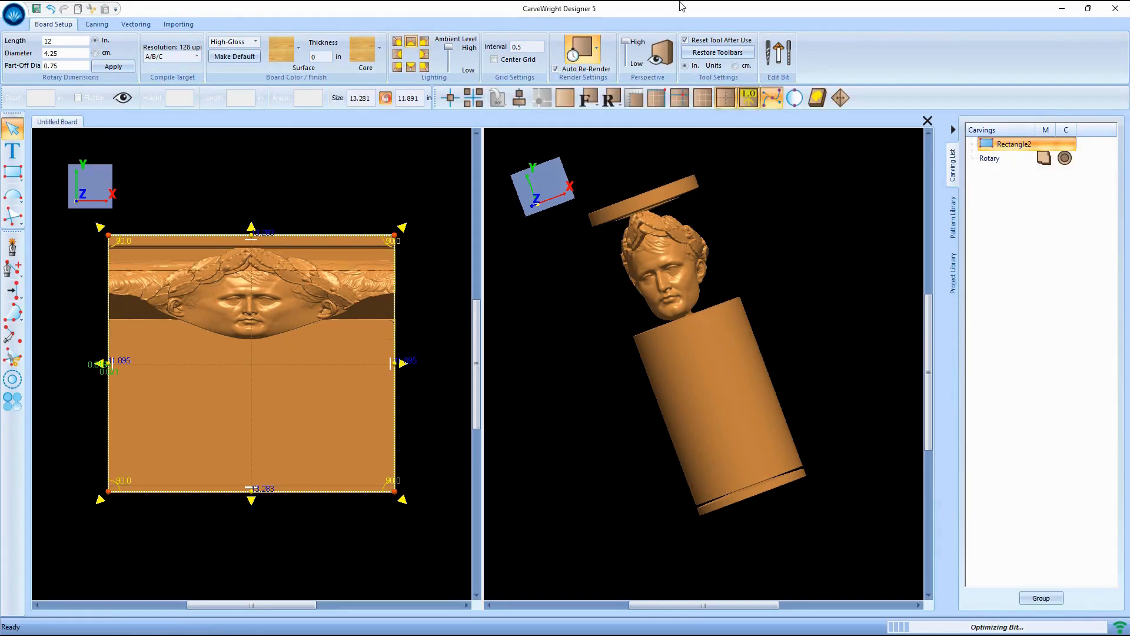
pyautogui.click(577, 57)
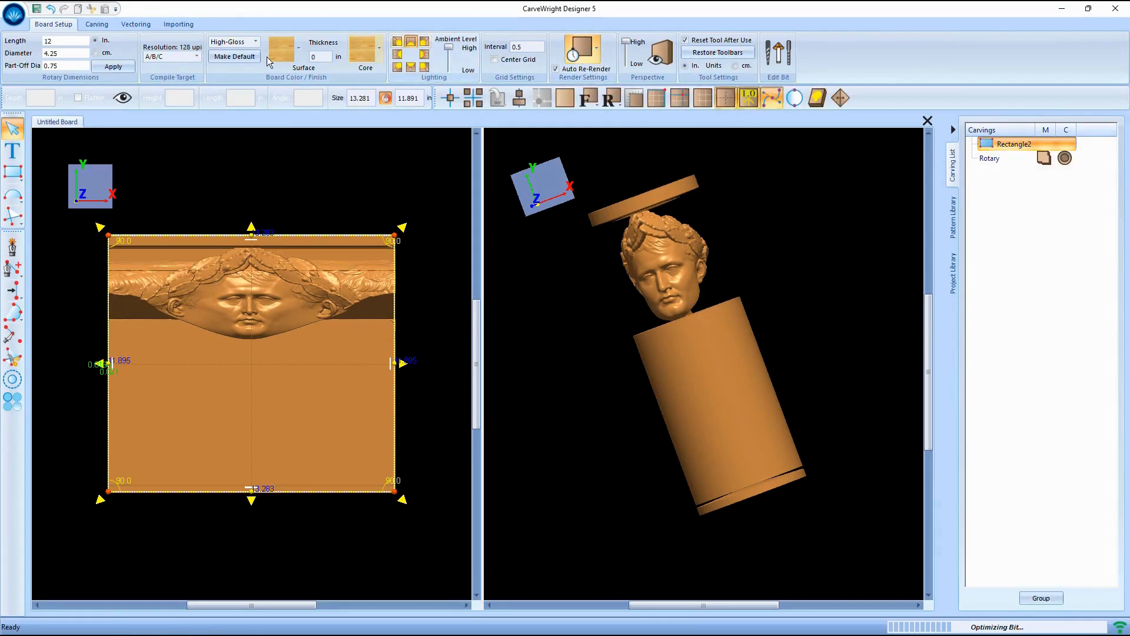
# - Make the full-face rectangle a carve region with a carving depth of 1.9 in
pyautogui.click(96, 26)
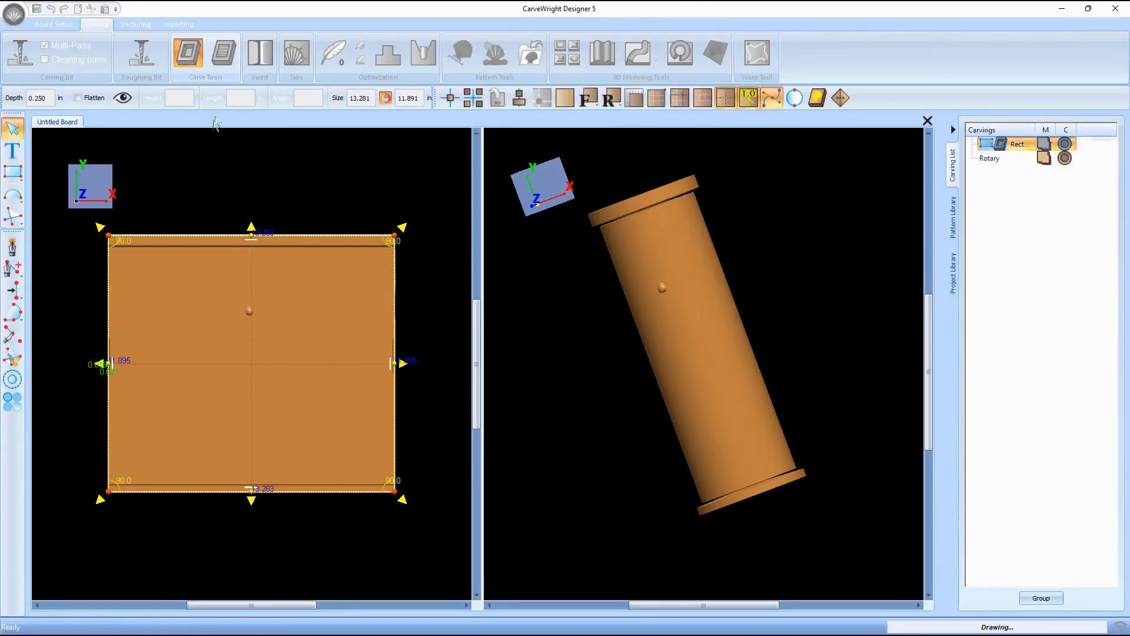
pyautogui.doubleClick(45, 97)
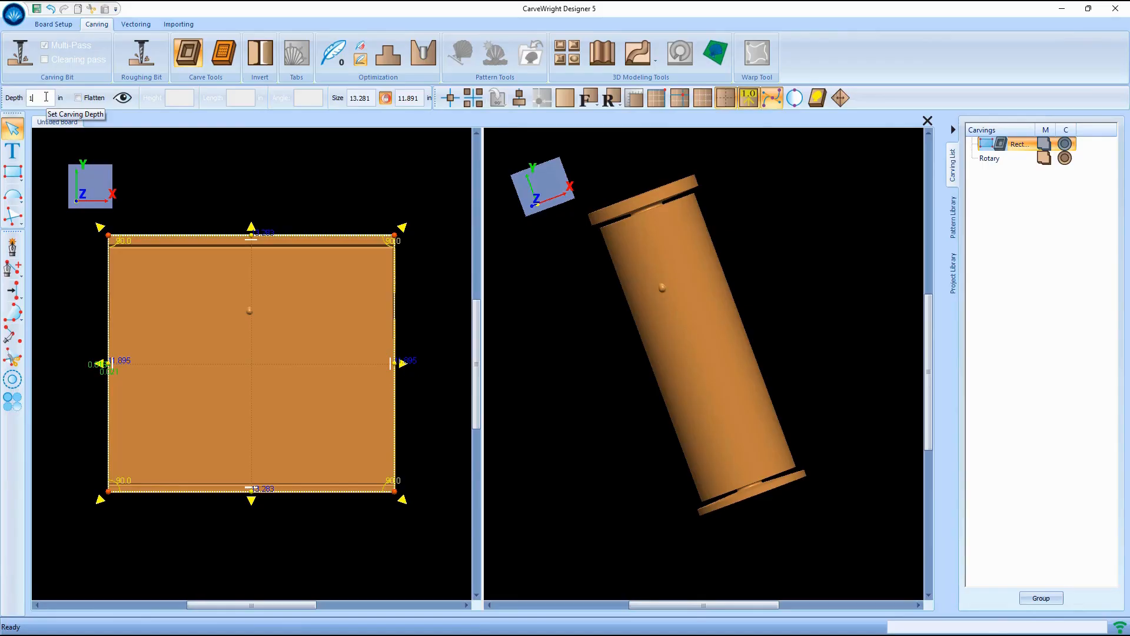
pyautogui.write('1.9')
pyautogui.press('Return')
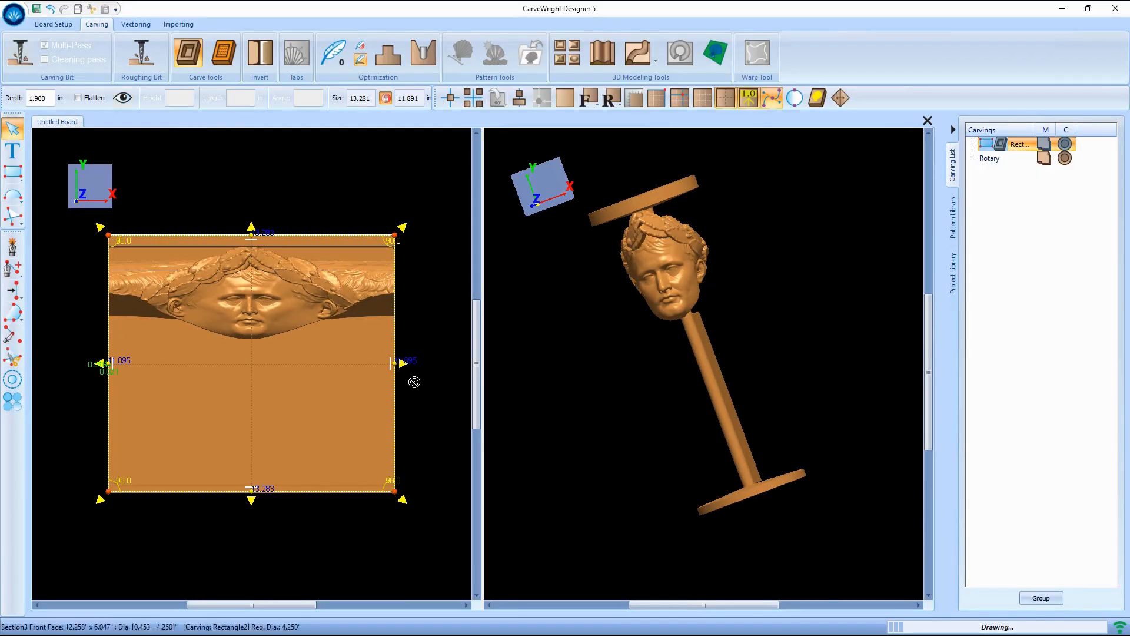
pyautogui.scroll(2, 691, 331)
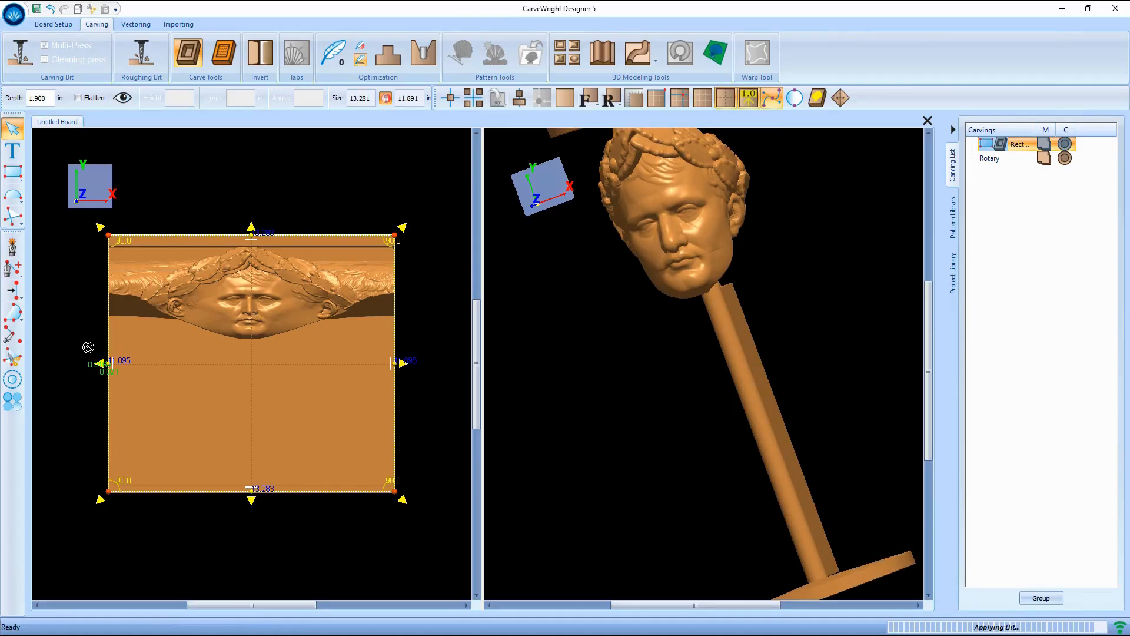
# - Stretch both side edges of the carve rectangle past the board's edges, to a width of about 13.81 in
pyautogui.moveTo(108, 369); pyautogui.dragTo(106, 369)
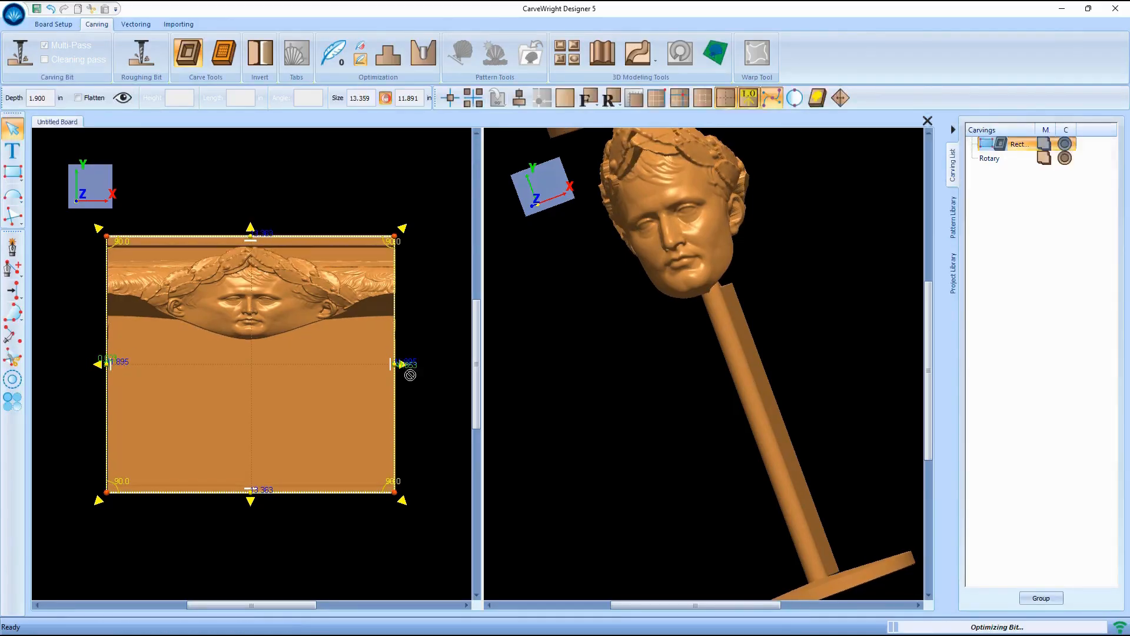
pyautogui.moveTo(794, 355); pyautogui.dragTo(518, 405)
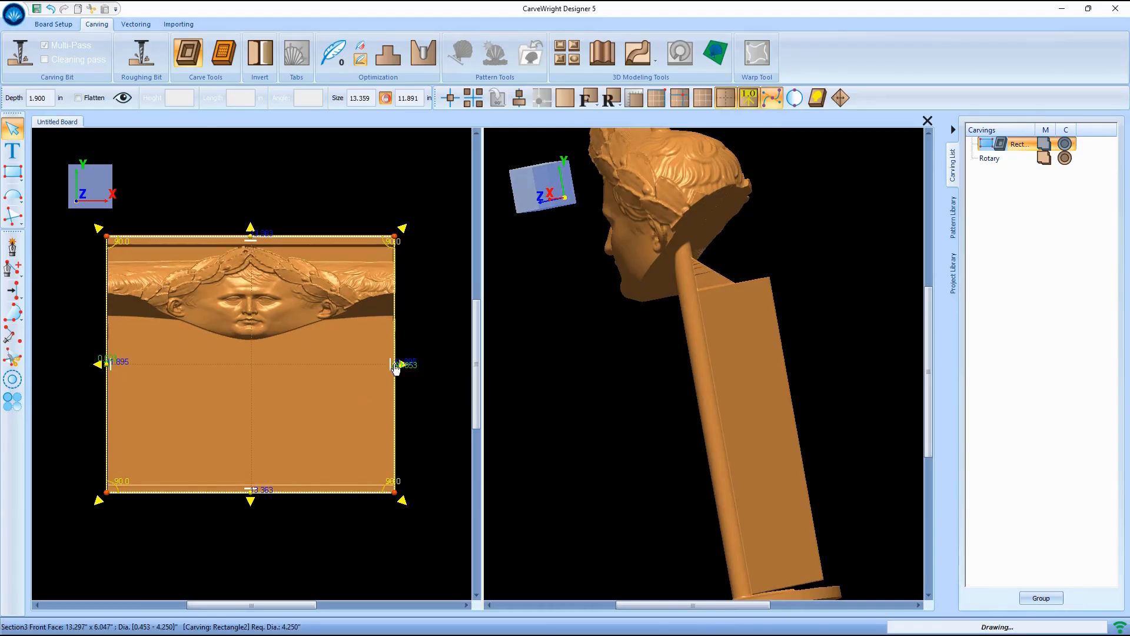
pyautogui.moveTo(395, 364); pyautogui.dragTo(401, 364)
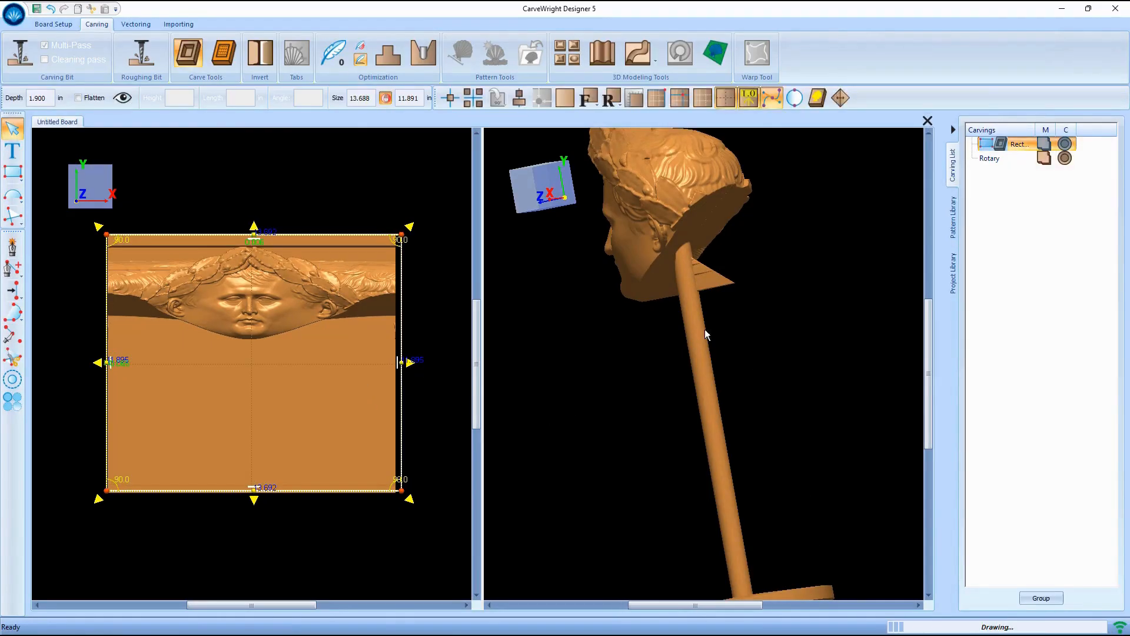
pyautogui.scroll(-4, 705, 330)
pyautogui.scroll(1, 319, 286)
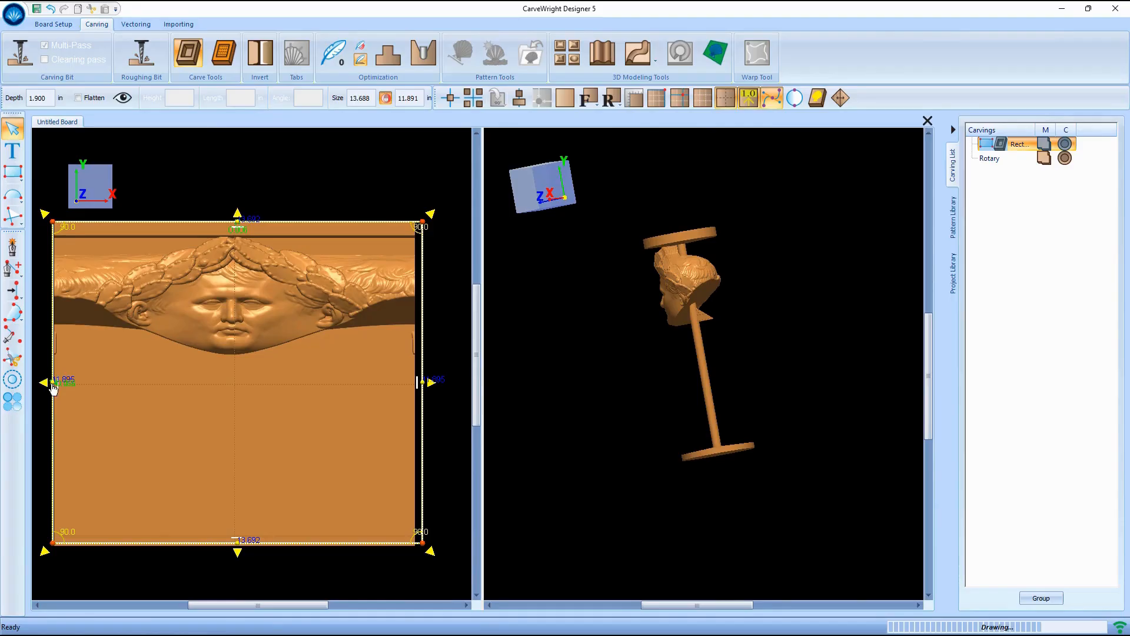
pyautogui.moveTo(54, 383); pyautogui.dragTo(49, 384)
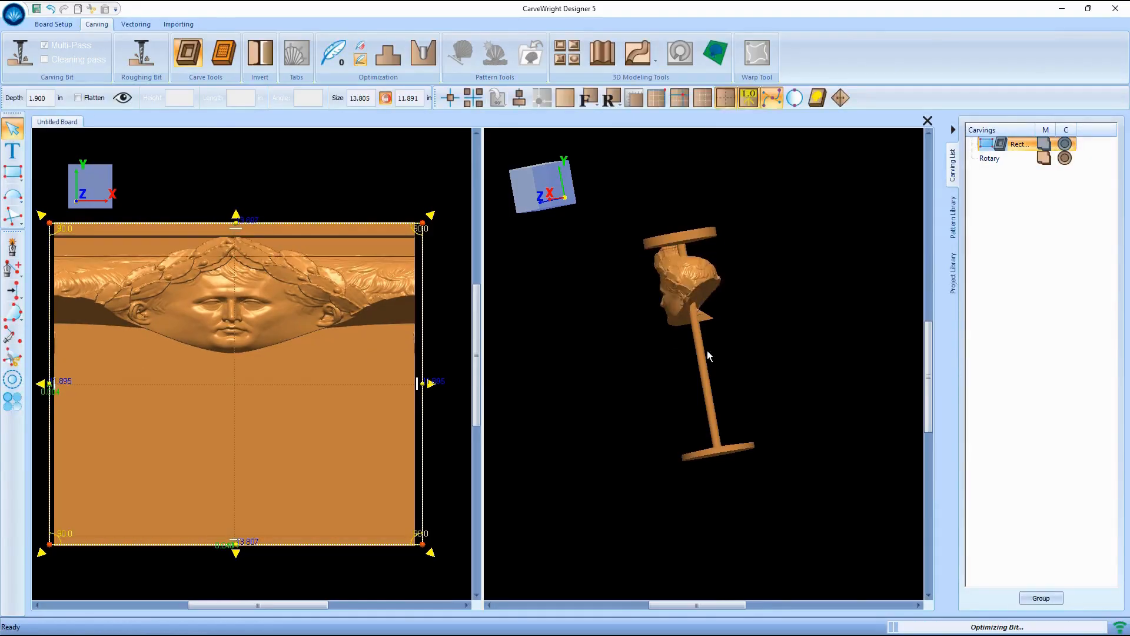
# - Examine the carved head, its underside and the thin supporting stem from several angles in the 3D view
pyautogui.scroll(-3, 708, 351)
pyautogui.moveTo(627, 335); pyautogui.dragTo(550, 369)
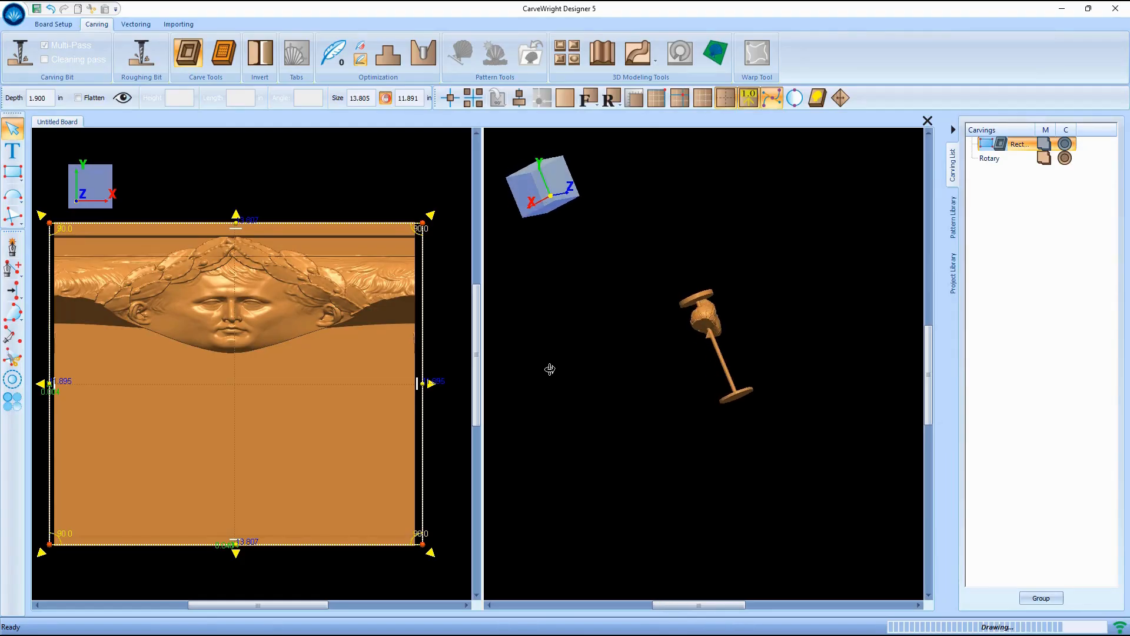
pyautogui.scroll(3, 755, 318)
pyautogui.moveTo(674, 313); pyautogui.dragTo(612, 439)
pyautogui.scroll(4, 697, 401)
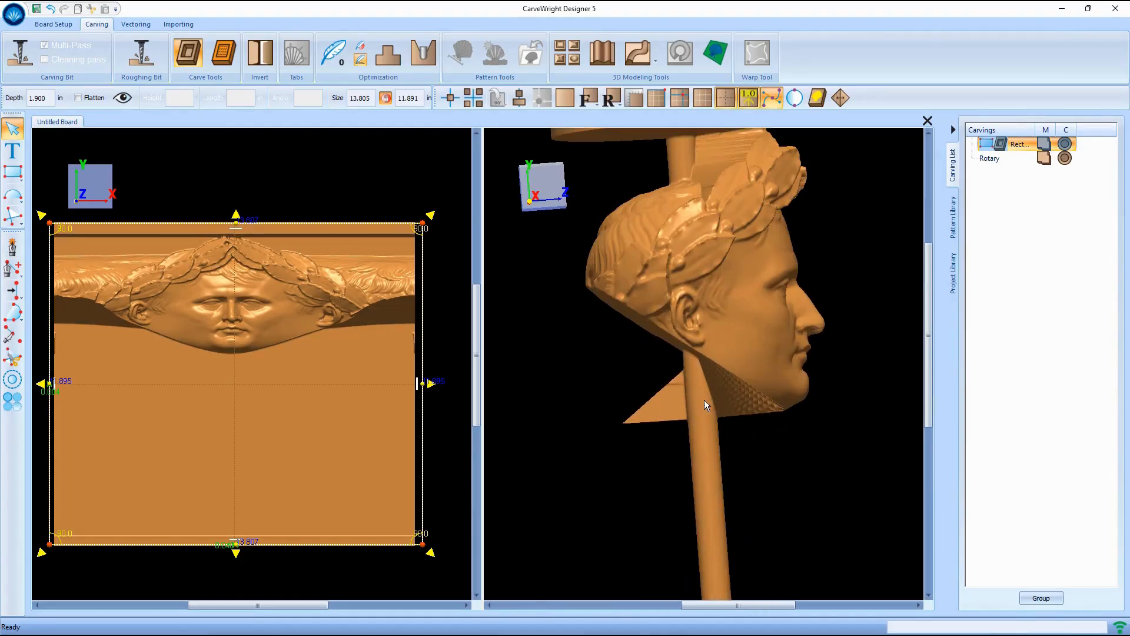
pyautogui.moveTo(708, 382); pyautogui.dragTo(676, 394)
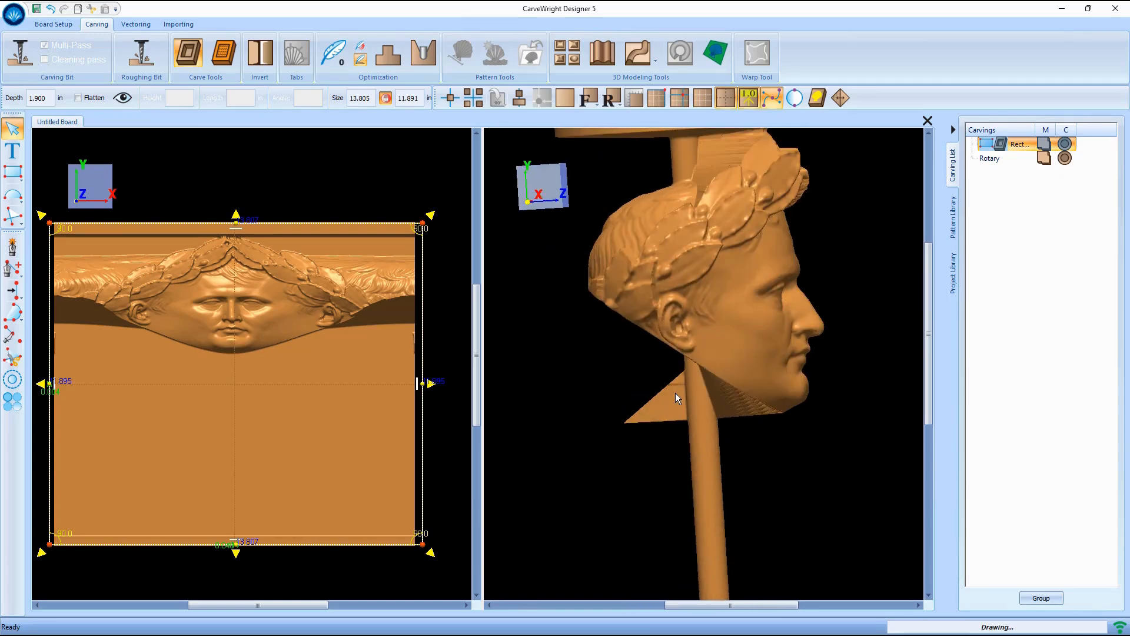
pyautogui.scroll(-3, 676, 393)
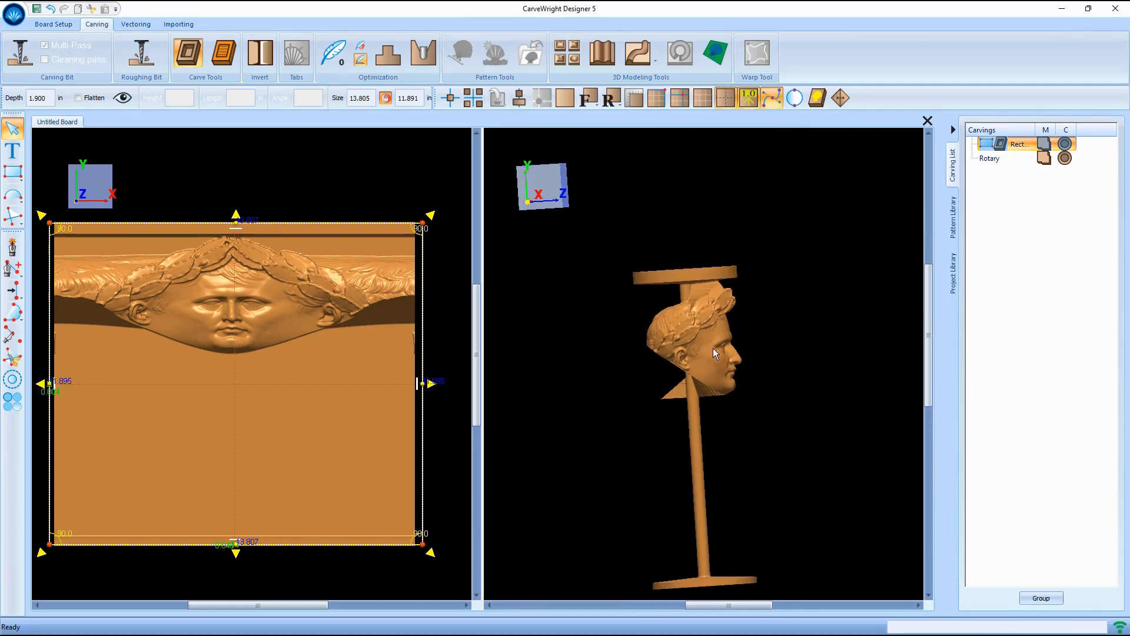
# - Move the head carving slightly down the board, farther from the upper end disc, and check its position on the stem
pyautogui.click(244, 285)
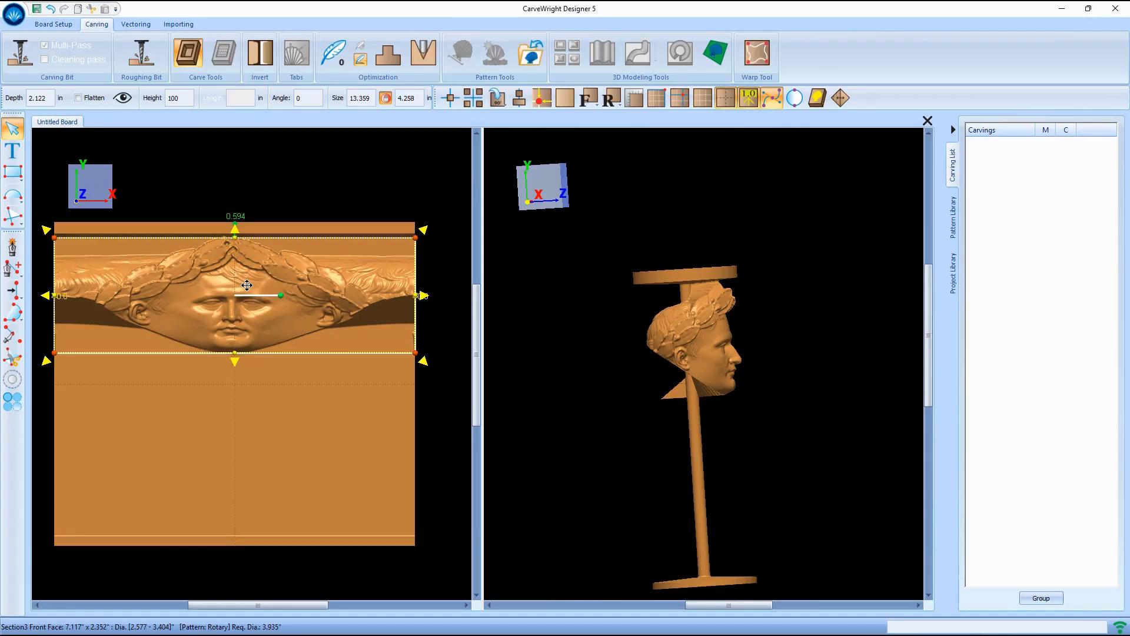
pyautogui.moveTo(244, 285); pyautogui.dragTo(241, 298)
pyautogui.scroll(1, 659, 322)
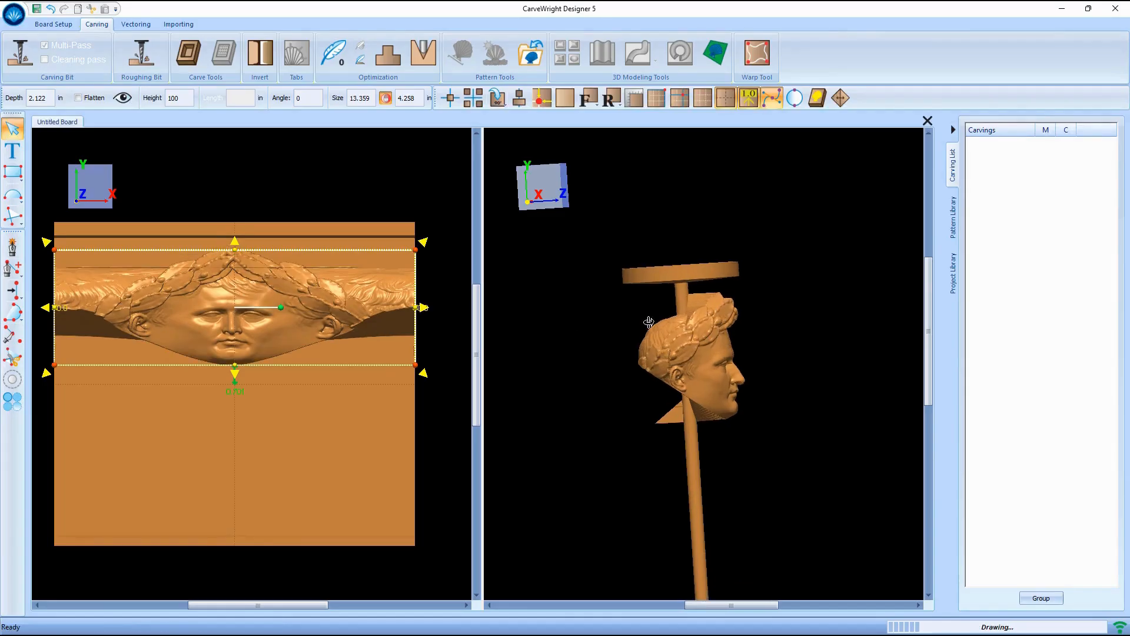
pyautogui.moveTo(648, 322); pyautogui.dragTo(605, 330, button='middle')
pyautogui.scroll(-3, 670, 419)
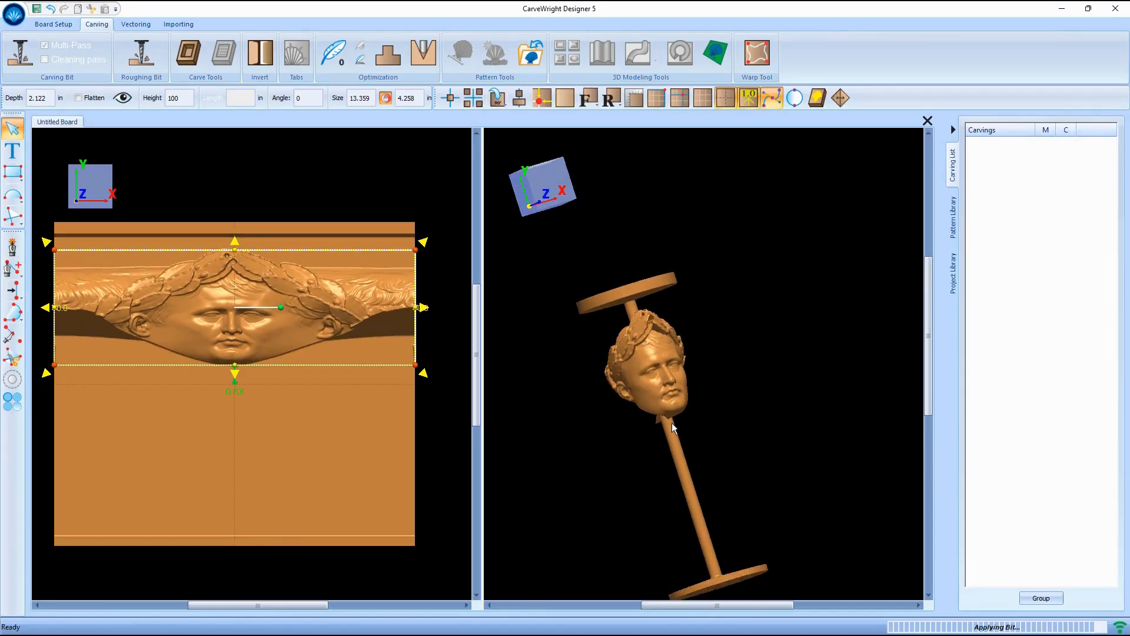
pyautogui.moveTo(239, 301); pyautogui.dragTo(239, 300)
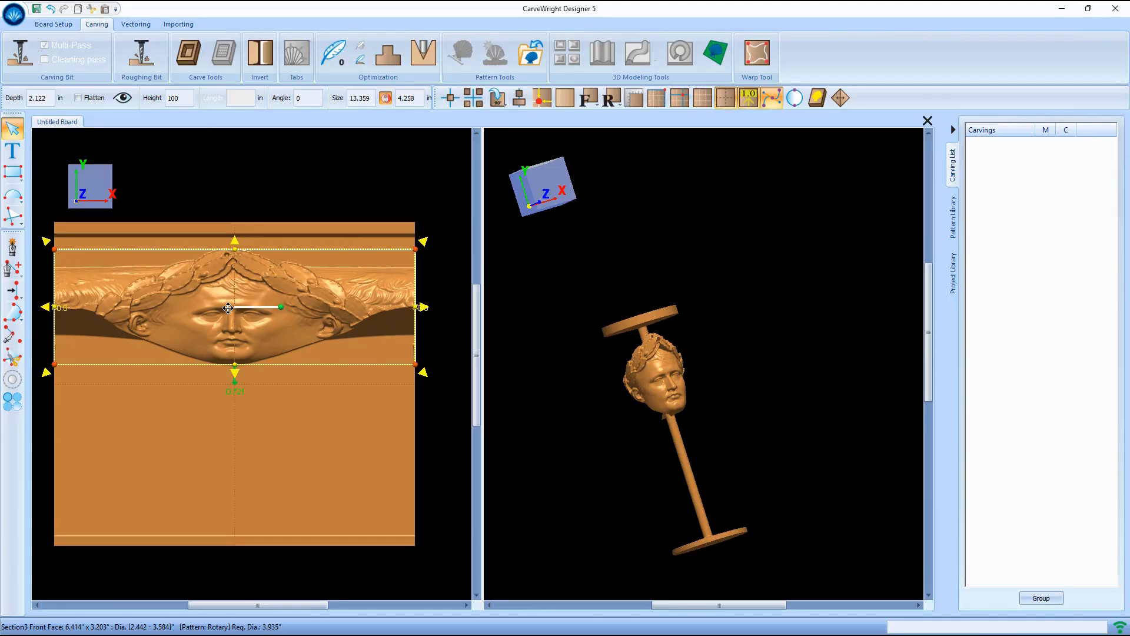
# - Place a second copy of the head carving directly below the first one, spanning the full board width
pyautogui.moveTo(239, 283); pyautogui.dragTo(239, 419)
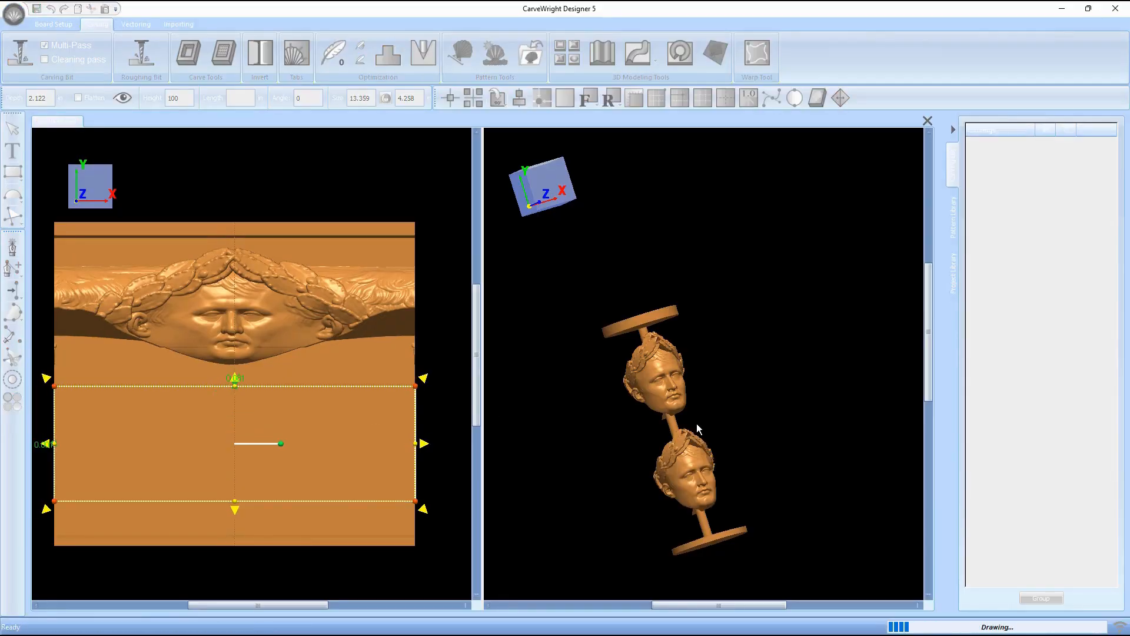
pyautogui.scroll(3, 693, 419)
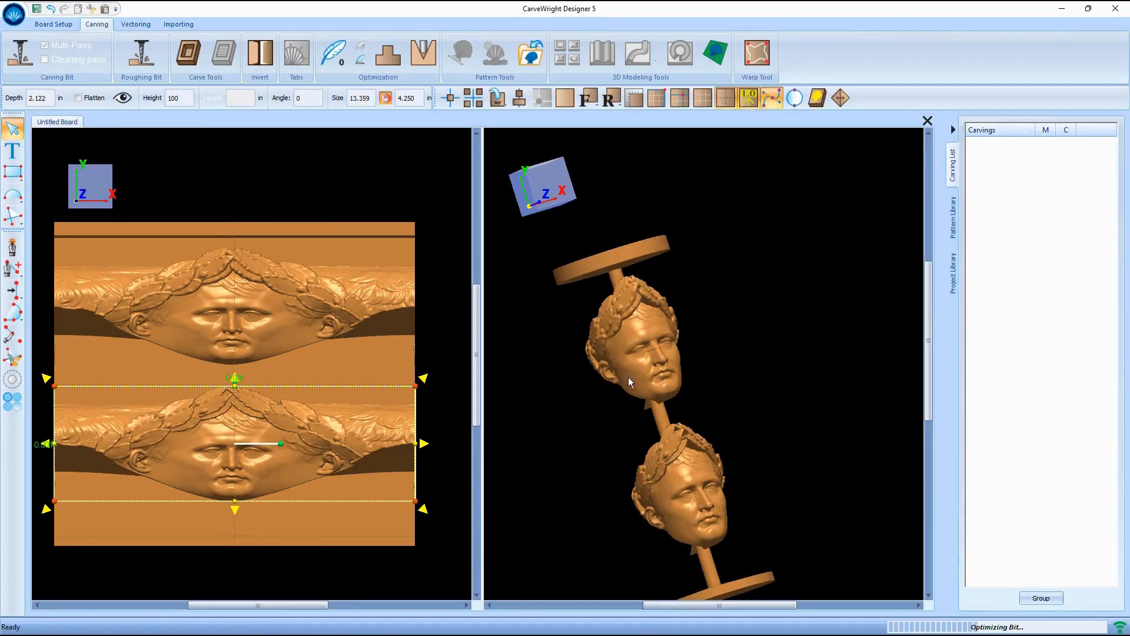
pyautogui.moveTo(600, 371)
pyautogui.mouseDown()
pyautogui.moveTo(636, 403)
pyautogui.moveTo(614, 421)
pyautogui.mouseUp()
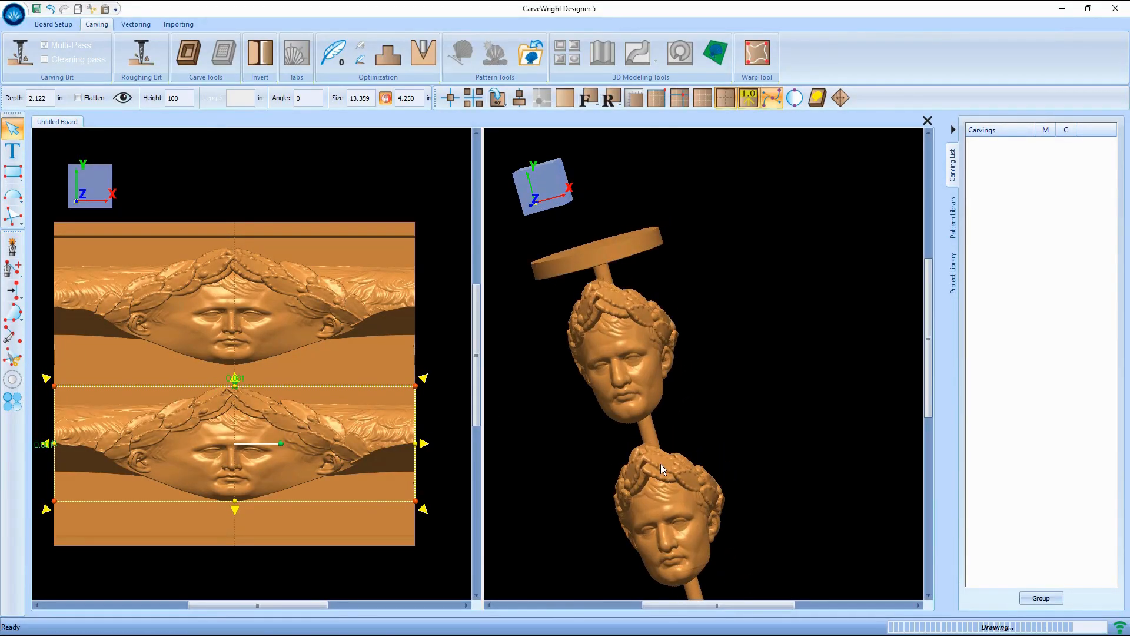
# - Inspect the two stacked heads and the stem between them from the side and front in 3D
pyautogui.scroll(-3, 661, 464)
pyautogui.moveTo(670, 396); pyautogui.dragTo(581, 402, button='middle')
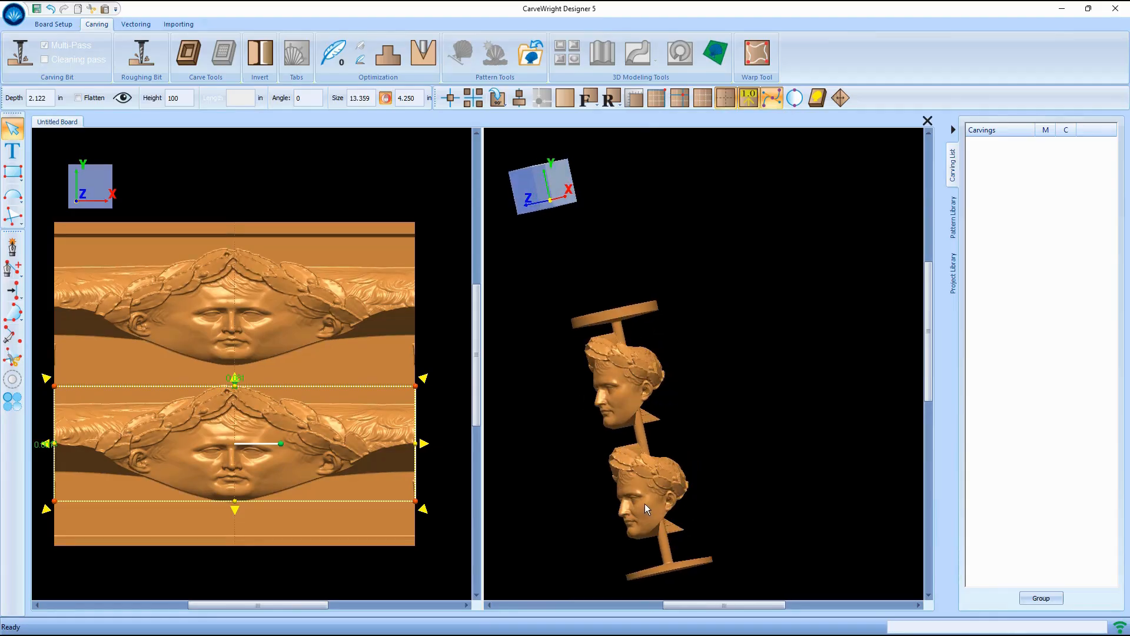
pyautogui.scroll(2, 620, 468)
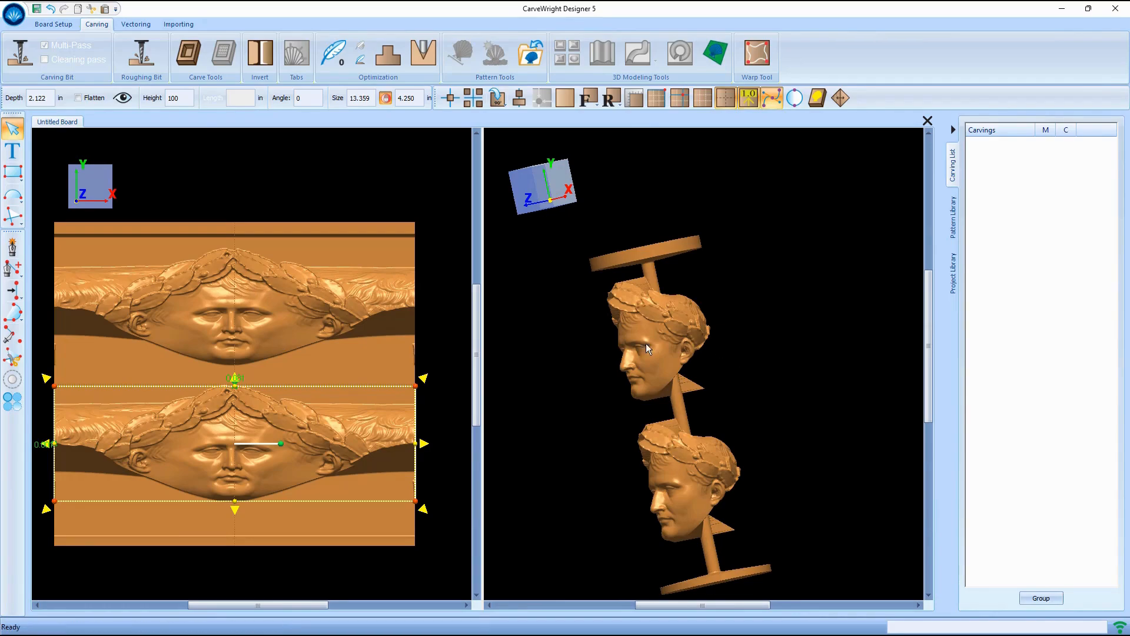
pyautogui.click(262, 312)
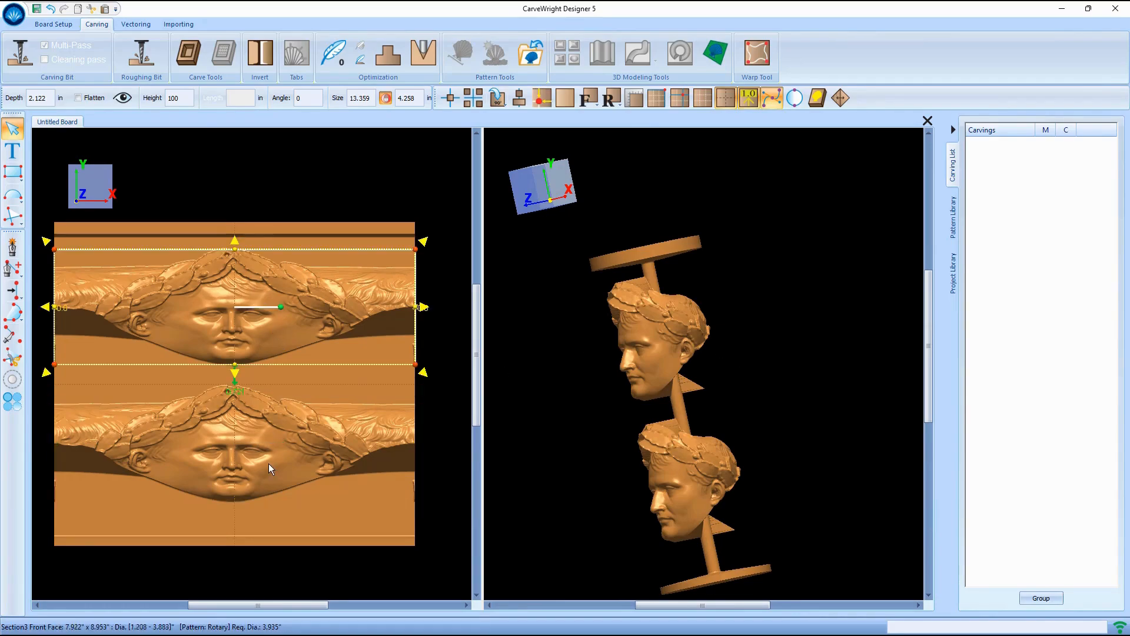
pyautogui.scroll(-2, 636, 441)
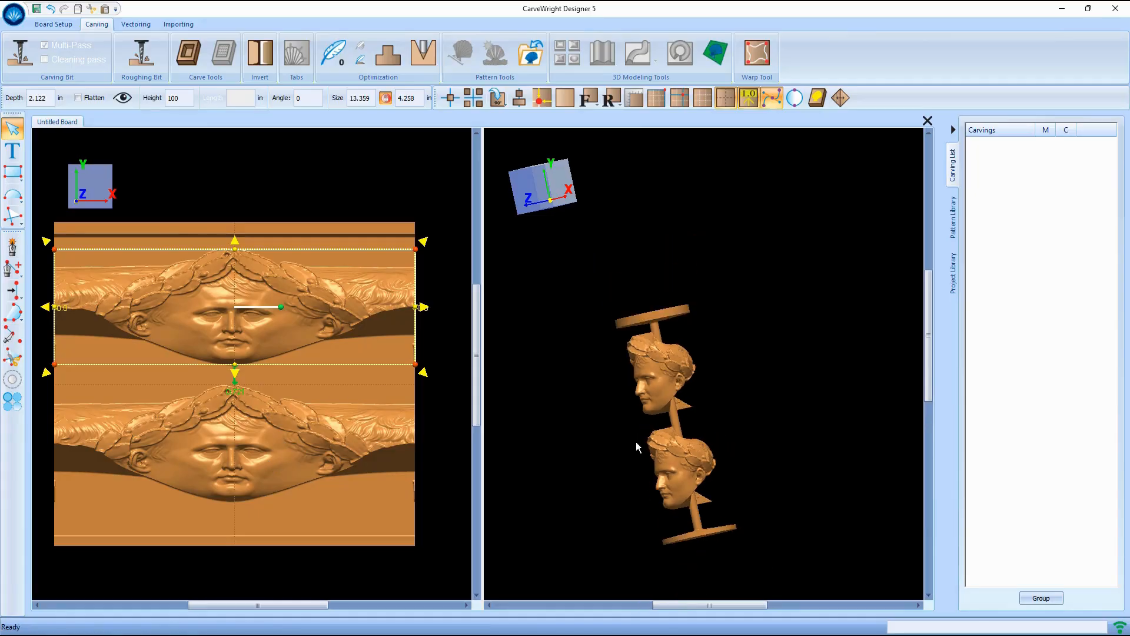
pyautogui.moveTo(636, 441)
pyautogui.mouseDown(button='middle')
pyautogui.moveTo(782, 399)
pyautogui.moveTo(747, 387)
pyautogui.mouseUp(button='middle')
pyautogui.scroll(2, 663, 385)
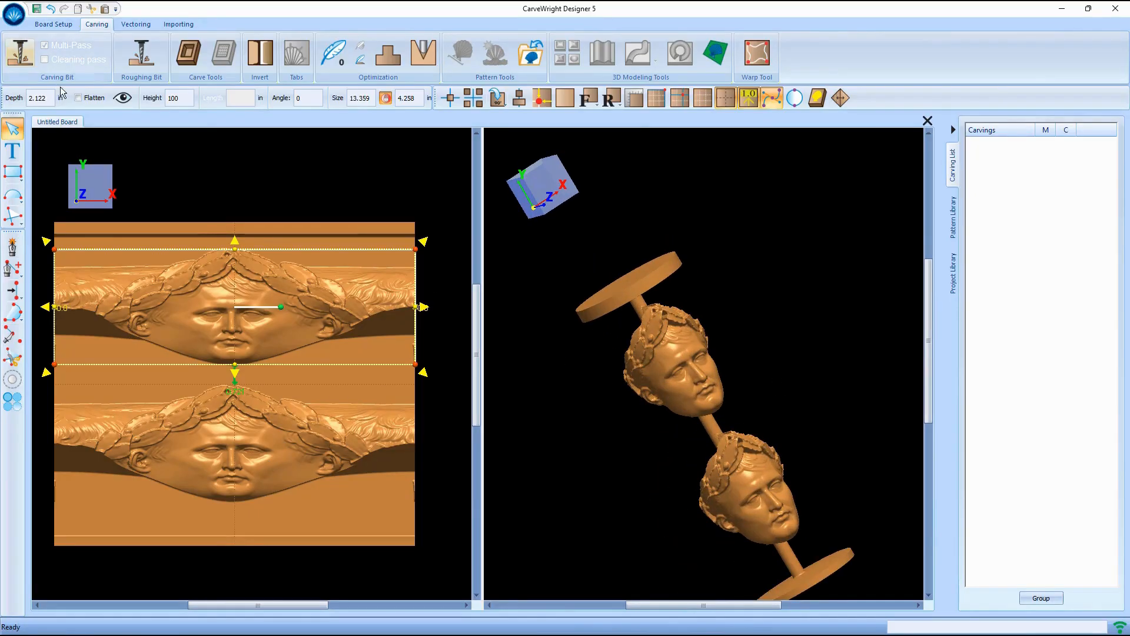
# - Set the board's compile target to Raven
pyautogui.click(55, 25)
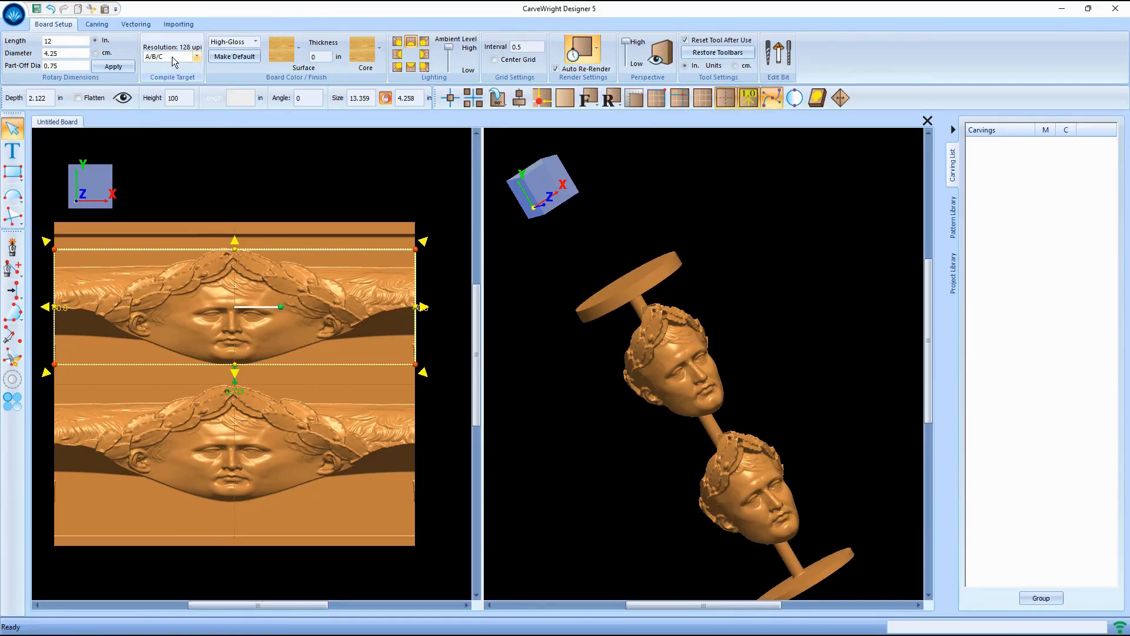
pyautogui.click(197, 57)
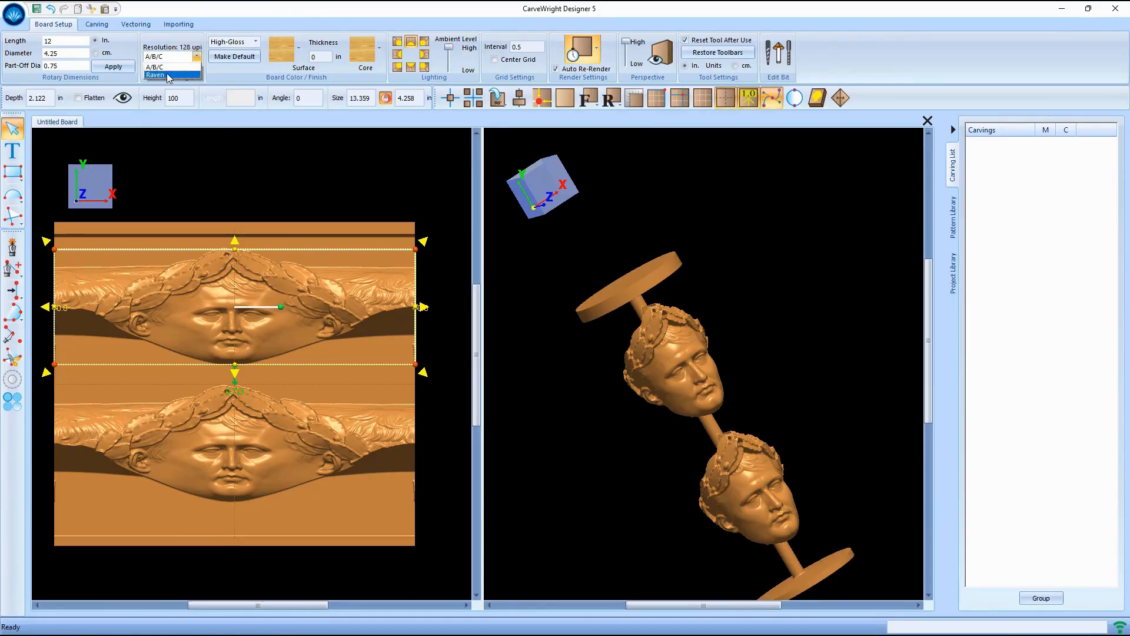
pyautogui.click(168, 75)
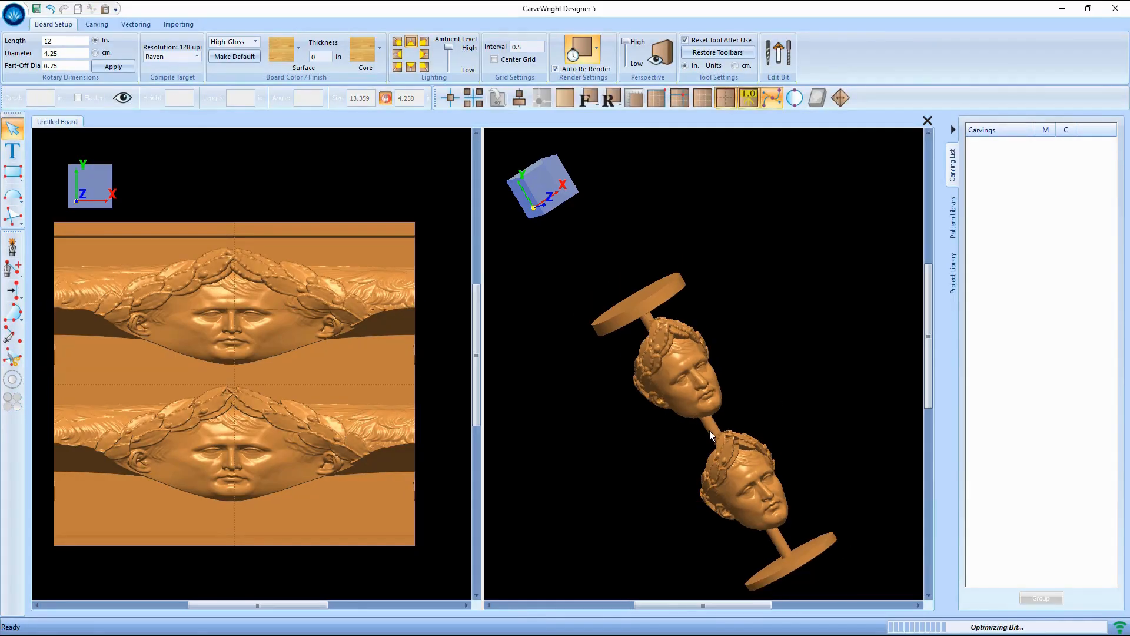
# - Start compiling the board and open the material's outer diameter for editing
pyautogui.click(13, 14)
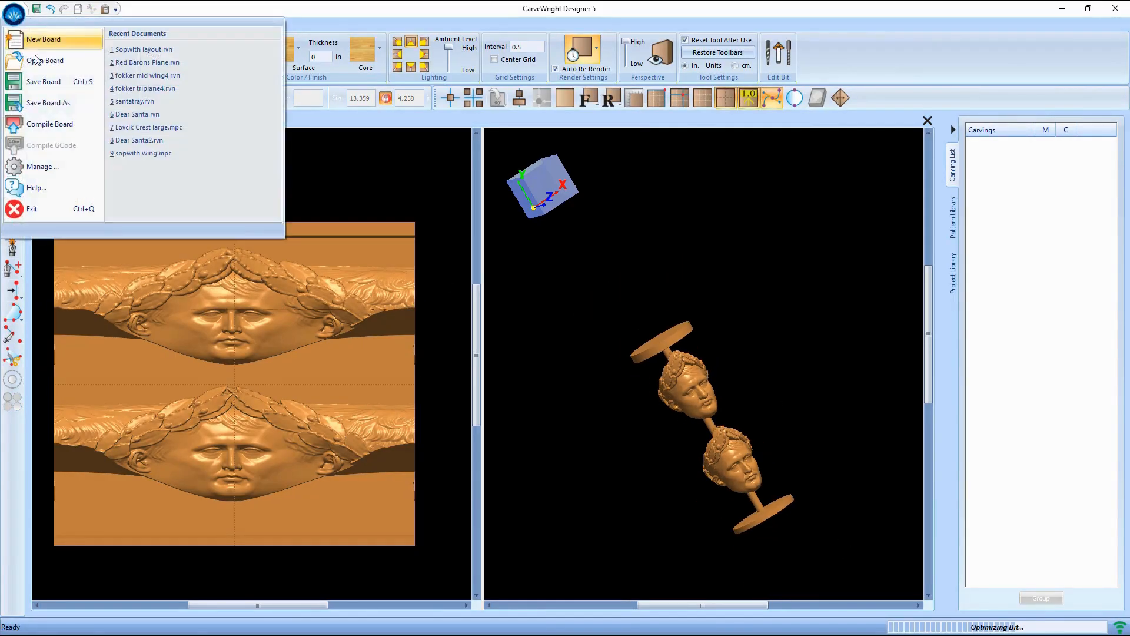
pyautogui.click(28, 130)
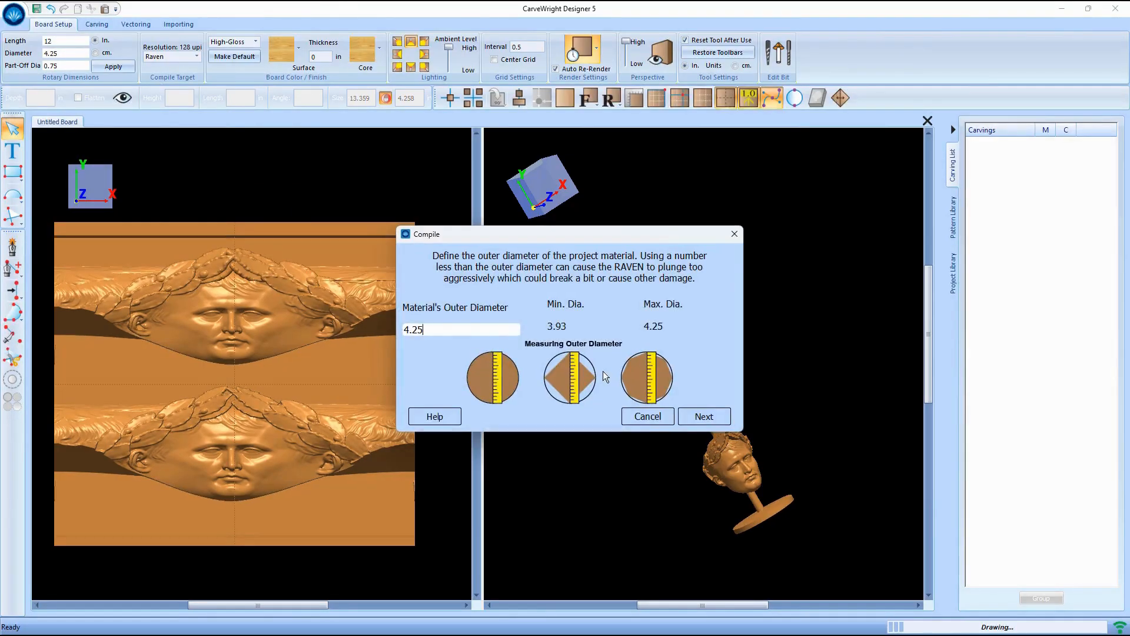
pyautogui.moveTo(477, 236); pyautogui.dragTo(608, 202)
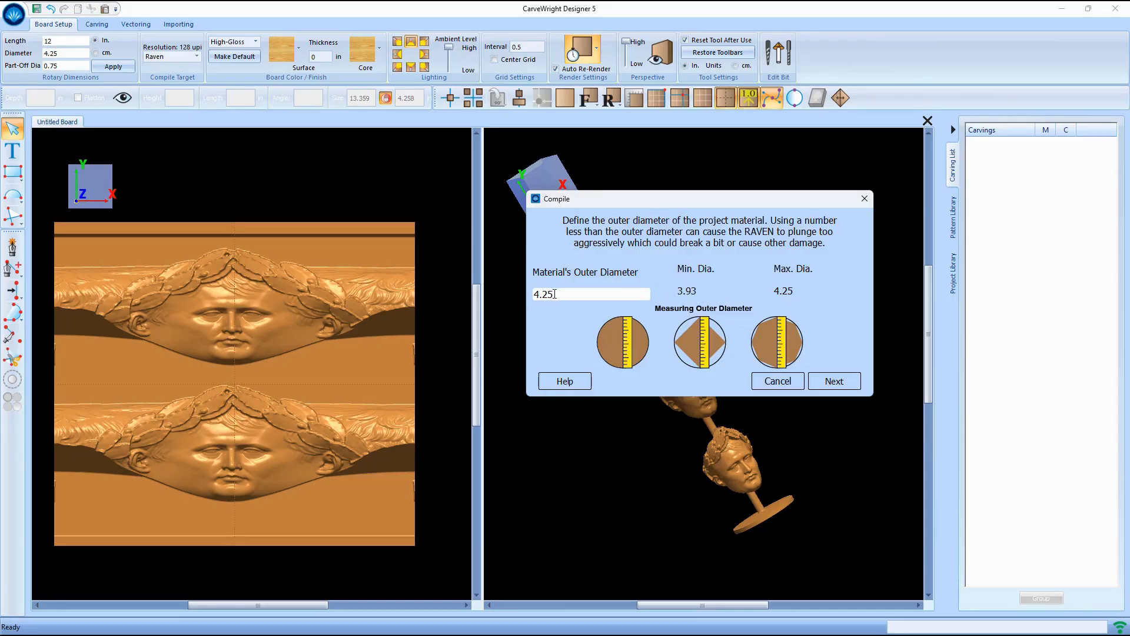
pyautogui.moveTo(549, 294); pyautogui.dragTo(533, 294)
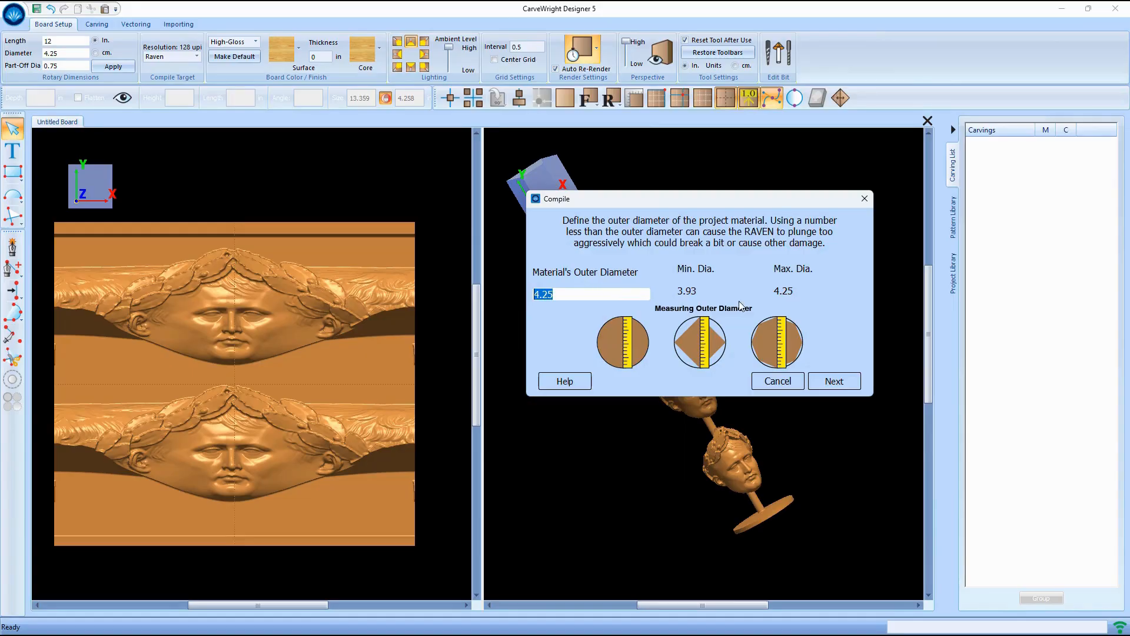